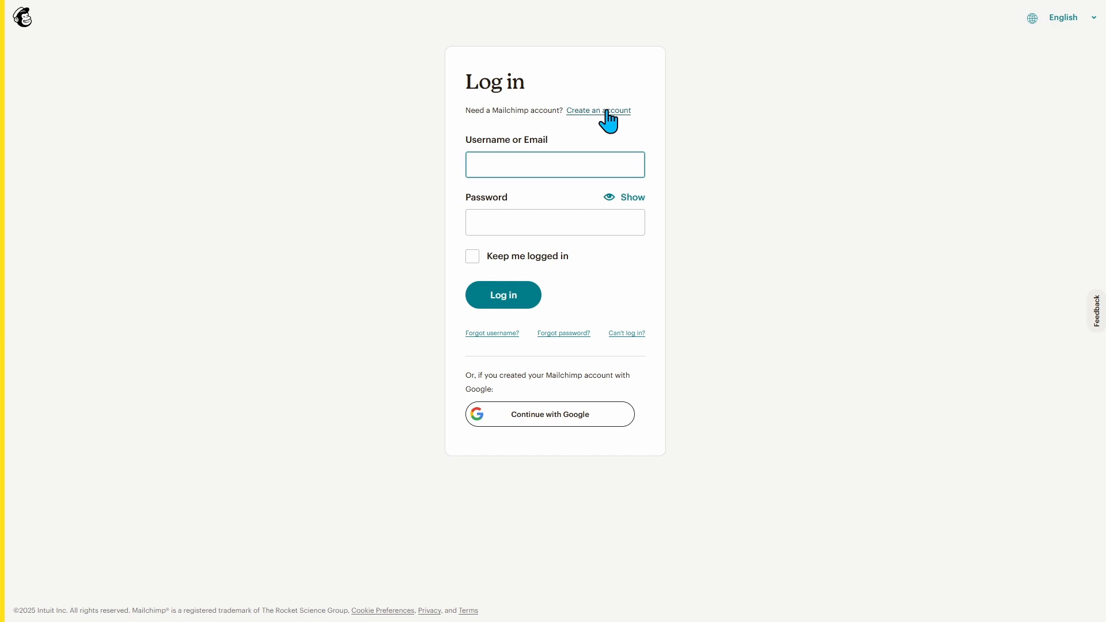
- Create a new Mailchimp account from the completed sign-up form and decline the 14-day Standard plan trial
{"action": "left_click", "coordinate": [607, 112]}
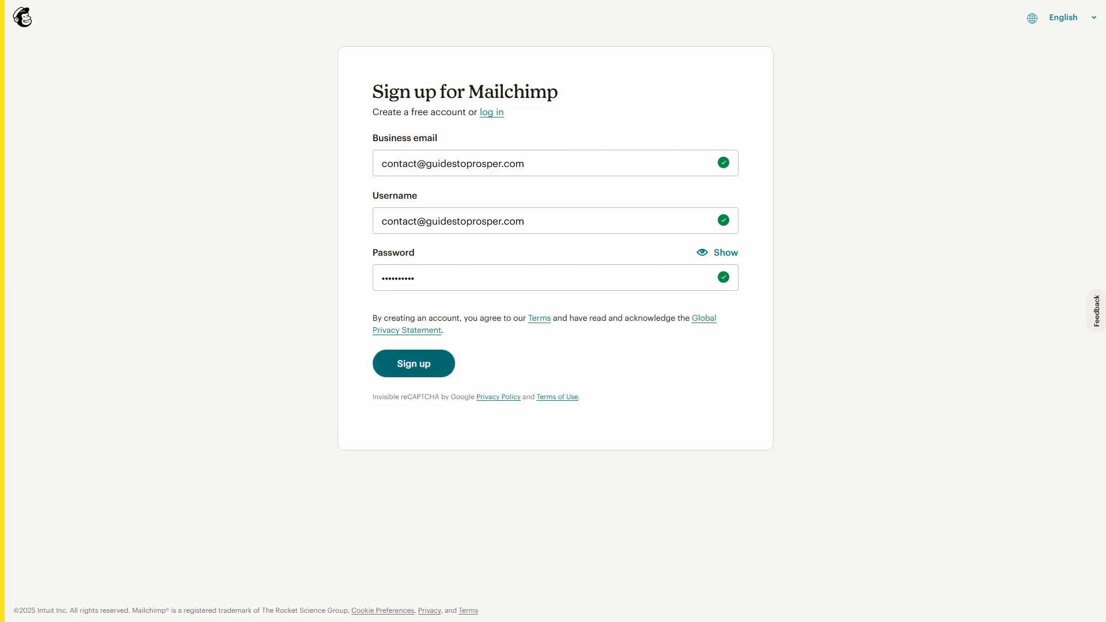
{"action": "left_click", "coordinate": [414, 364]}
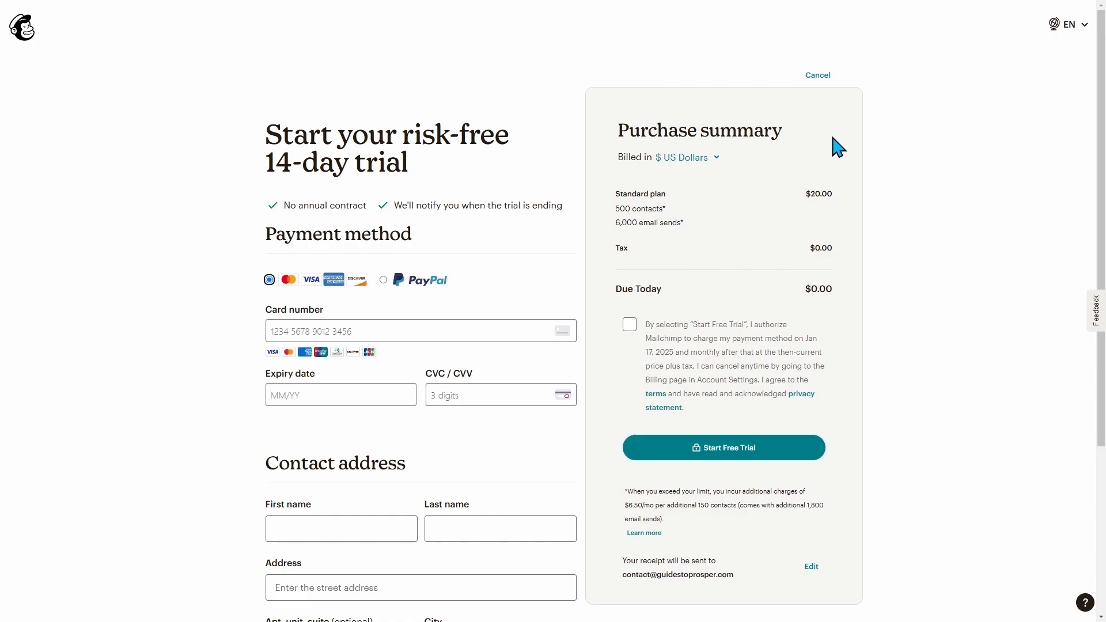
{"action": "left_click", "coordinate": [818, 76]}
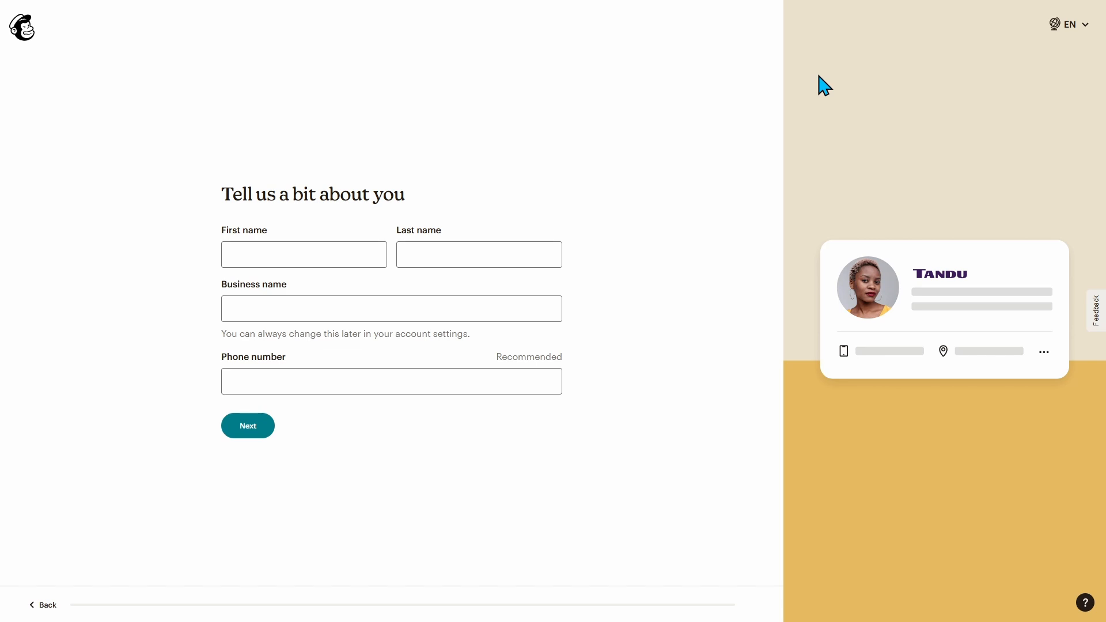
- Fill in the owner's first and last name, set the business name to Lets Go Guides, and submit the profile details
{"action": "left_click", "coordinate": [341, 246]}
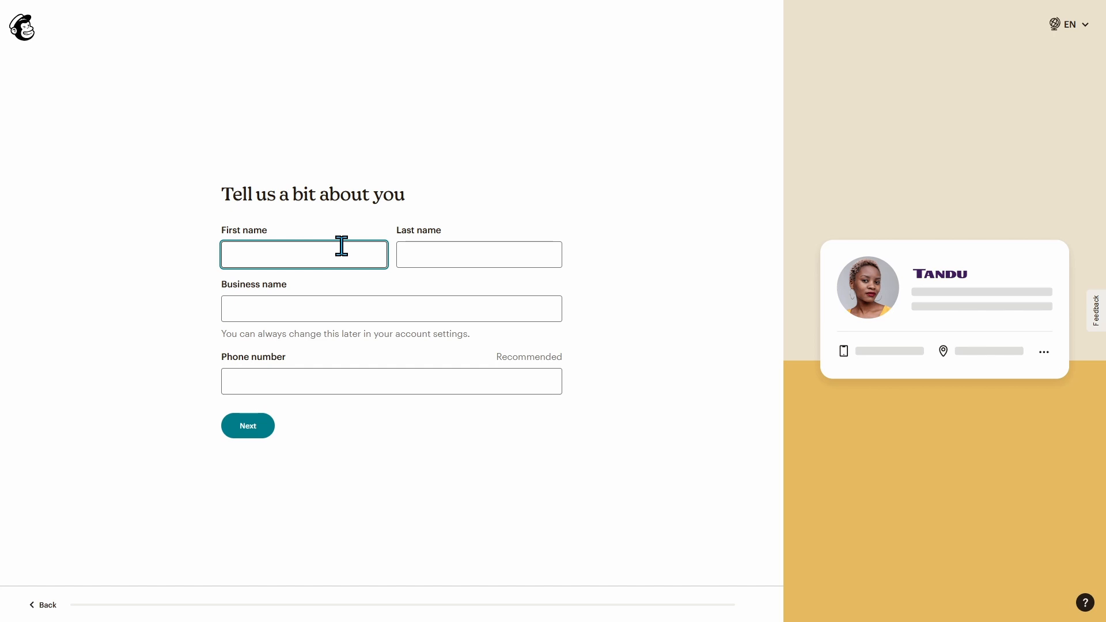
{"action": "type", "text": "LetsGo"}
{"action": "key", "text": "Tab"}
{"action": "type", "text": "Guides"}
{"action": "key", "text": "Tab"}
{"action": "type", "text": "Lets Go Guides"}
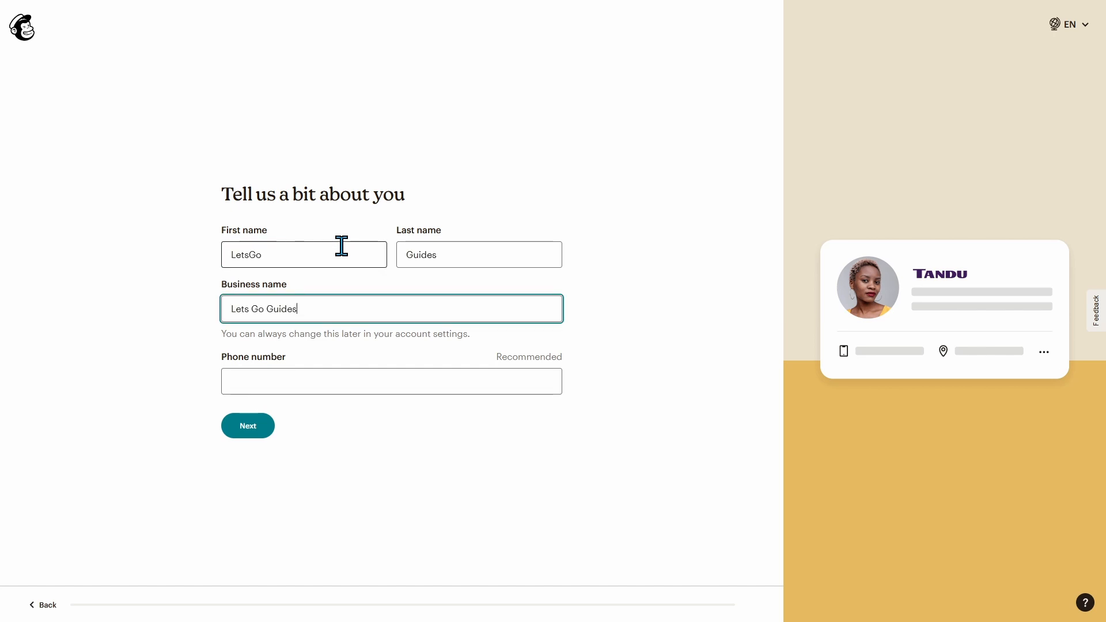
{"action": "left_click", "coordinate": [248, 433]}
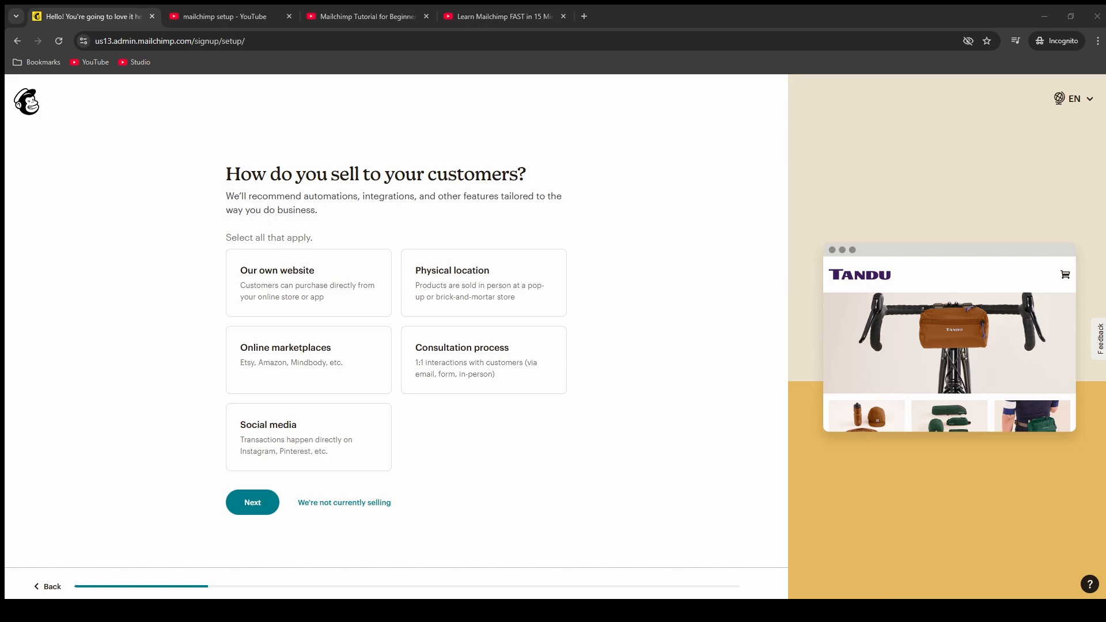
- Indicate that the business is not currently selling, and skip the top-goal and brand-import questions
{"action": "left_click", "coordinate": [483, 360]}
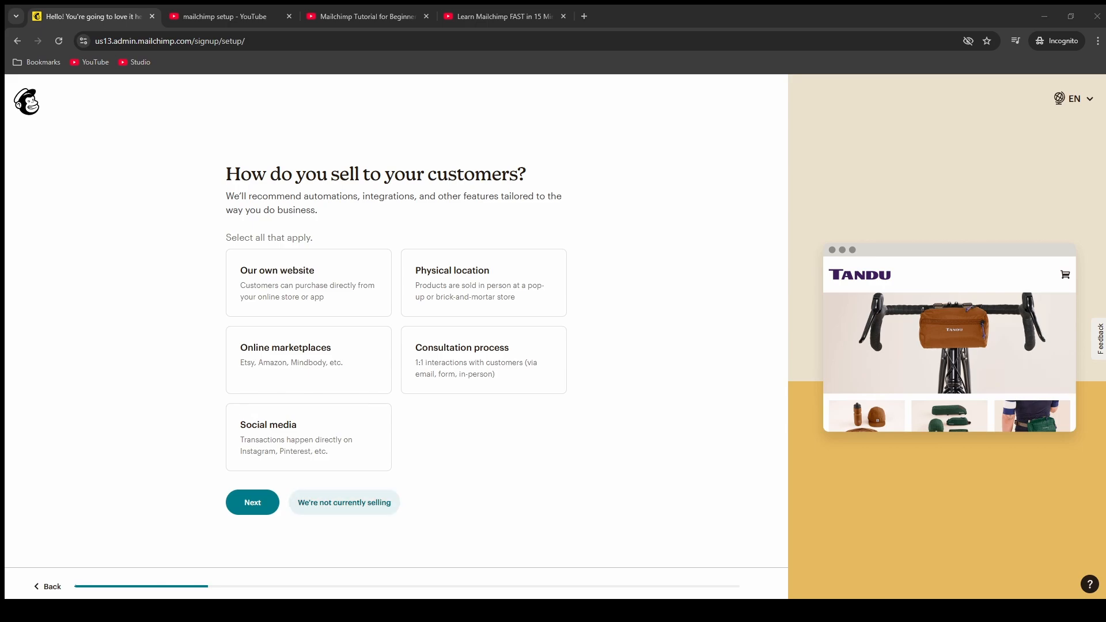
{"action": "left_click", "coordinate": [331, 504]}
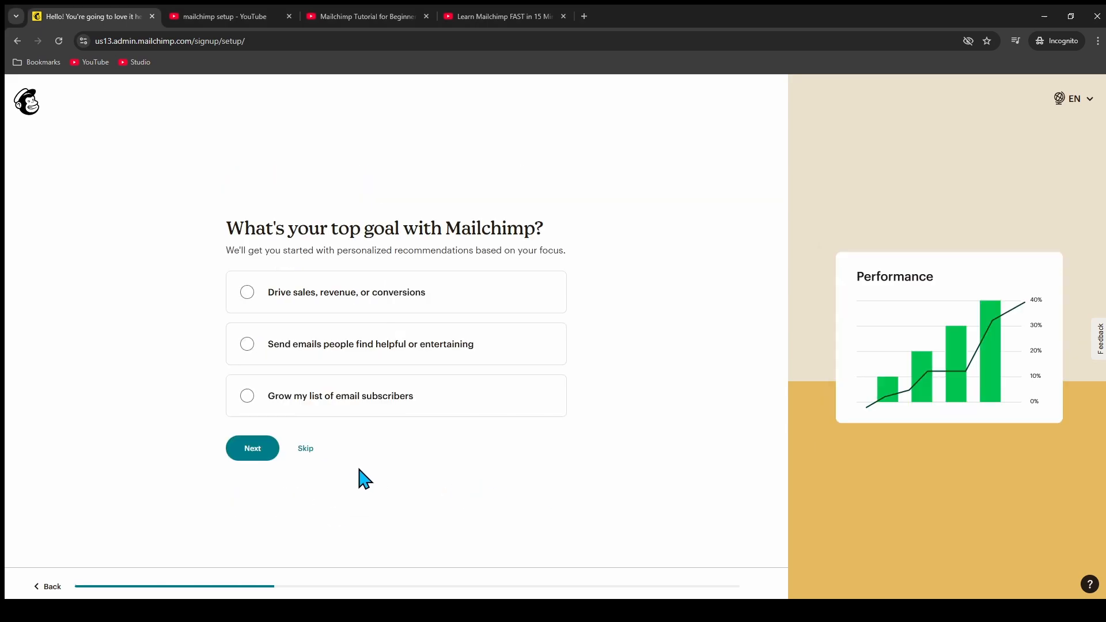
{"action": "left_click", "coordinate": [306, 450]}
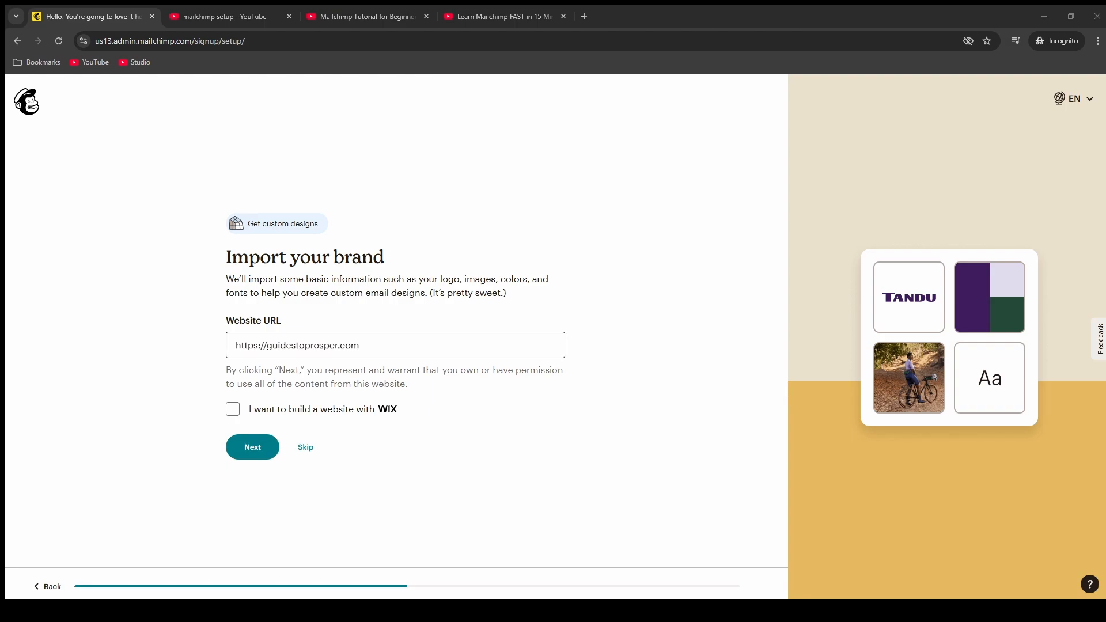
{"action": "left_click", "coordinate": [305, 447]}
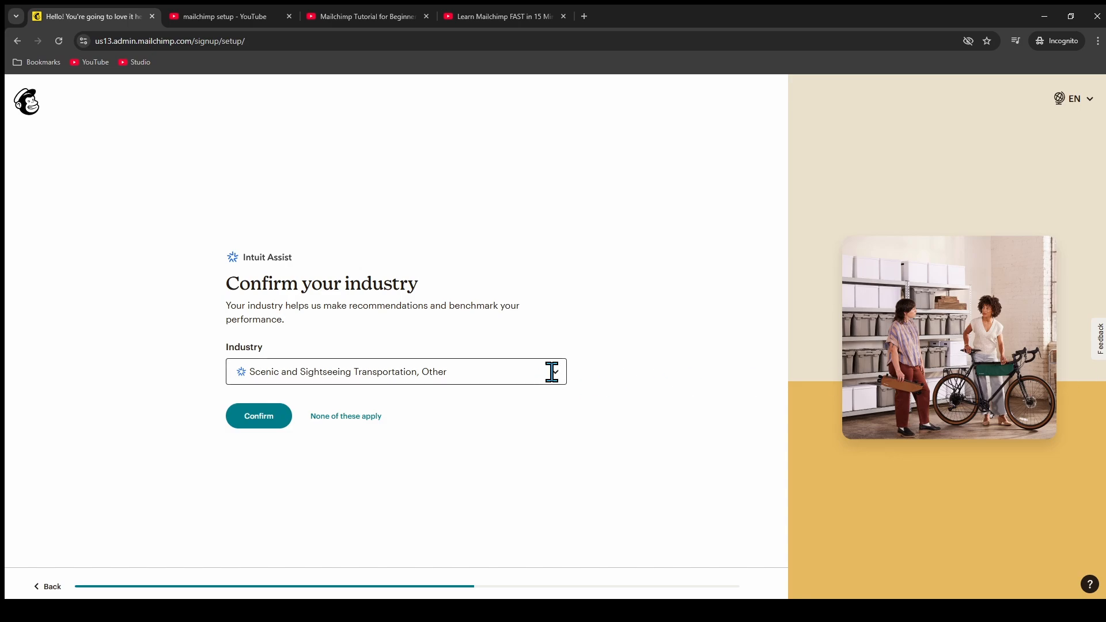
- Decline the suggested industry as not applicable and skip the question about the number of email contacts
{"action": "left_click", "coordinate": [380, 417]}
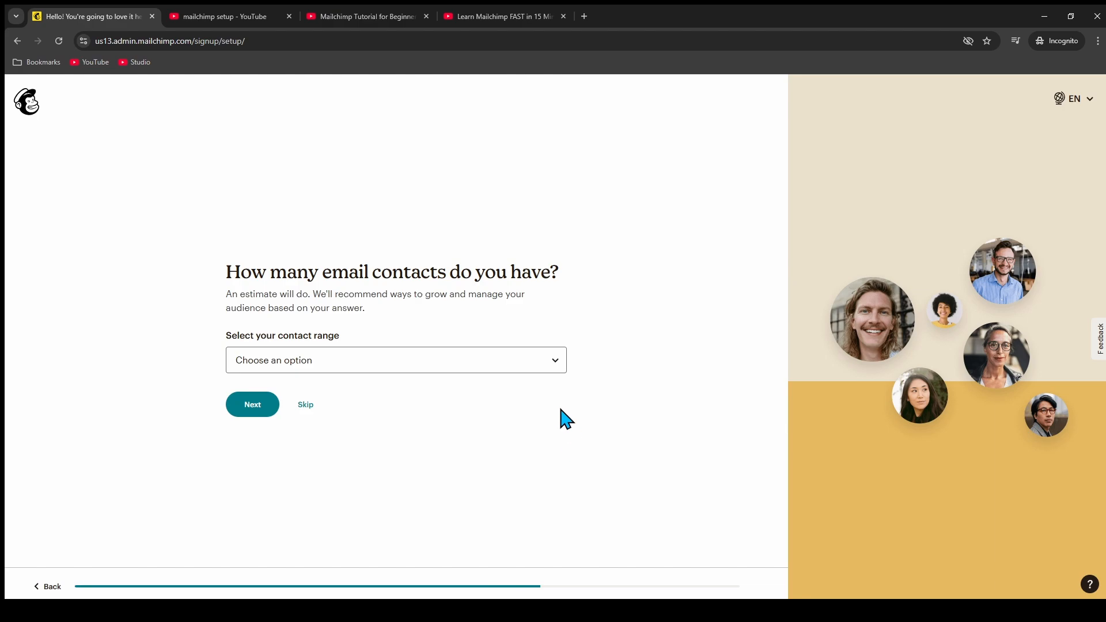
{"action": "left_click", "coordinate": [508, 416]}
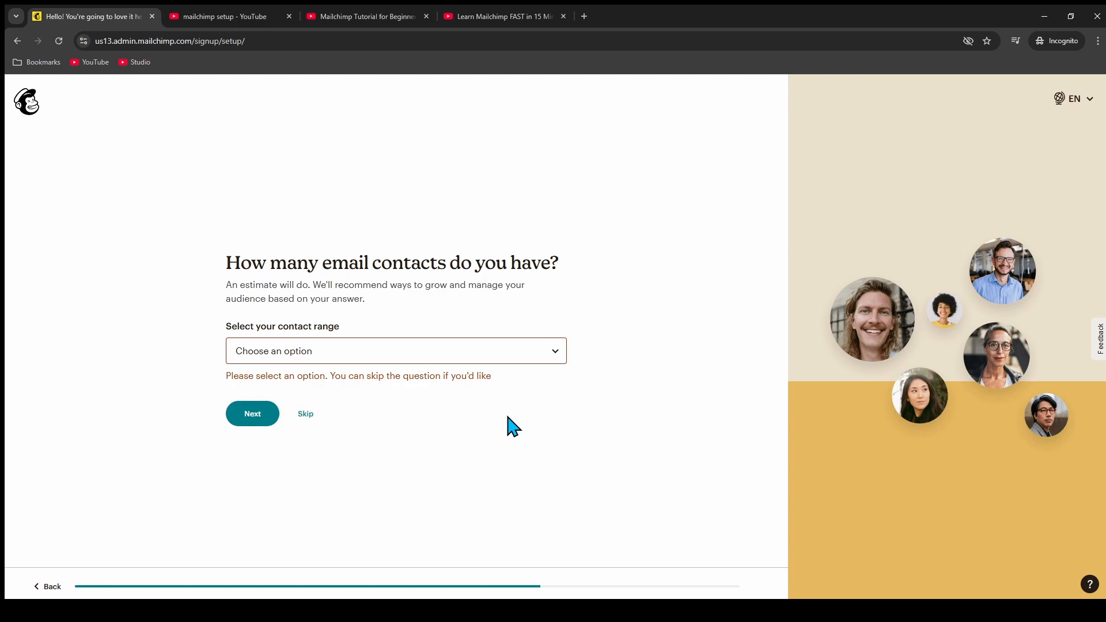
{"action": "left_click", "coordinate": [304, 415]}
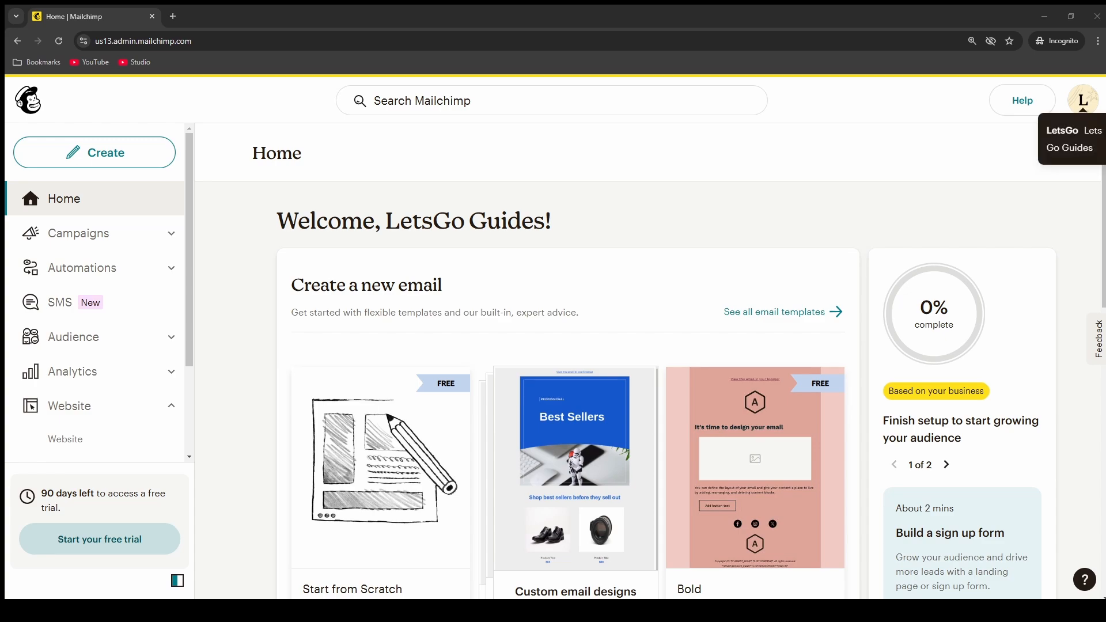
- Start authentication of the custom email domain guidestoprosper.com in the account's domain settings
{"action": "left_click", "coordinate": [1080, 113]}
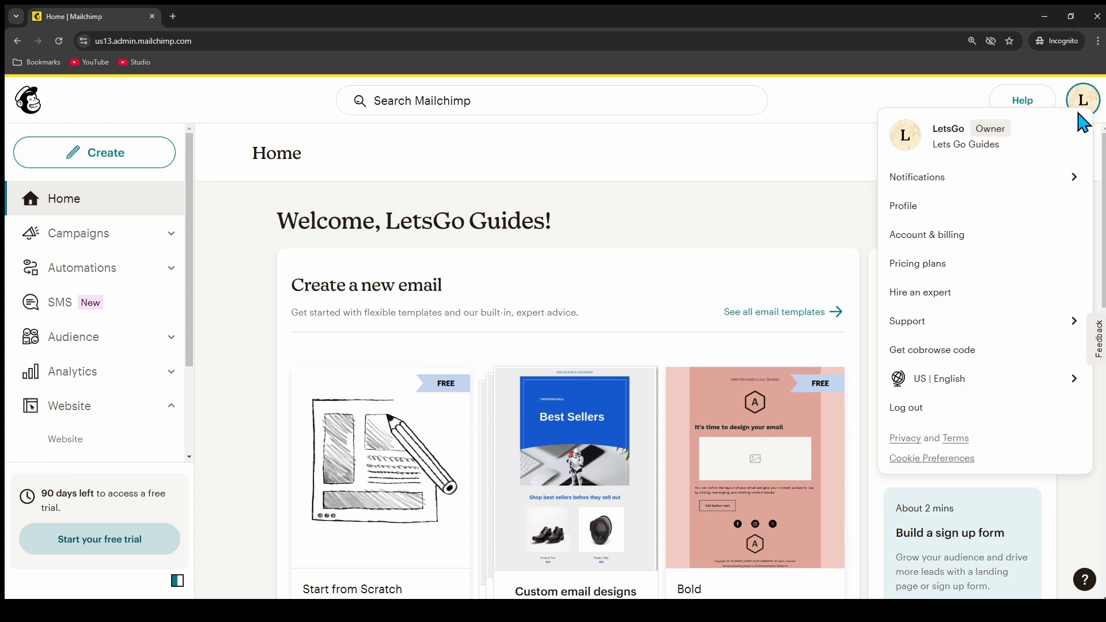
{"action": "left_click", "coordinate": [958, 208]}
{"action": "left_click", "coordinate": [471, 255]}
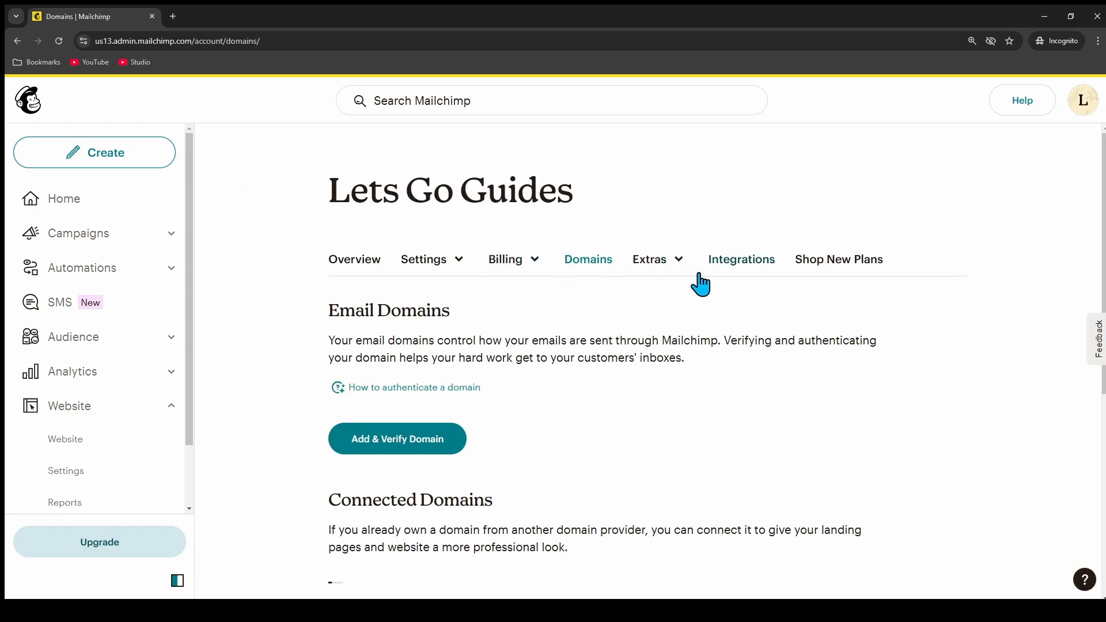
{"action": "scroll", "coordinate": [713, 277], "scroll_direction": "down", "scroll_amount": 2}
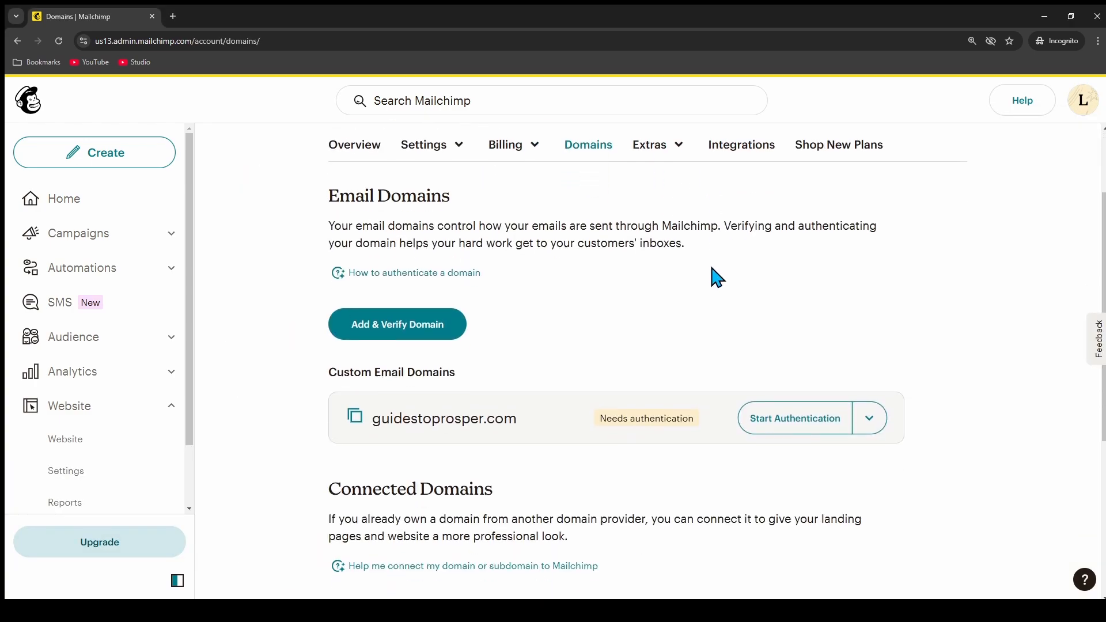
{"action": "left_click", "coordinate": [820, 424]}
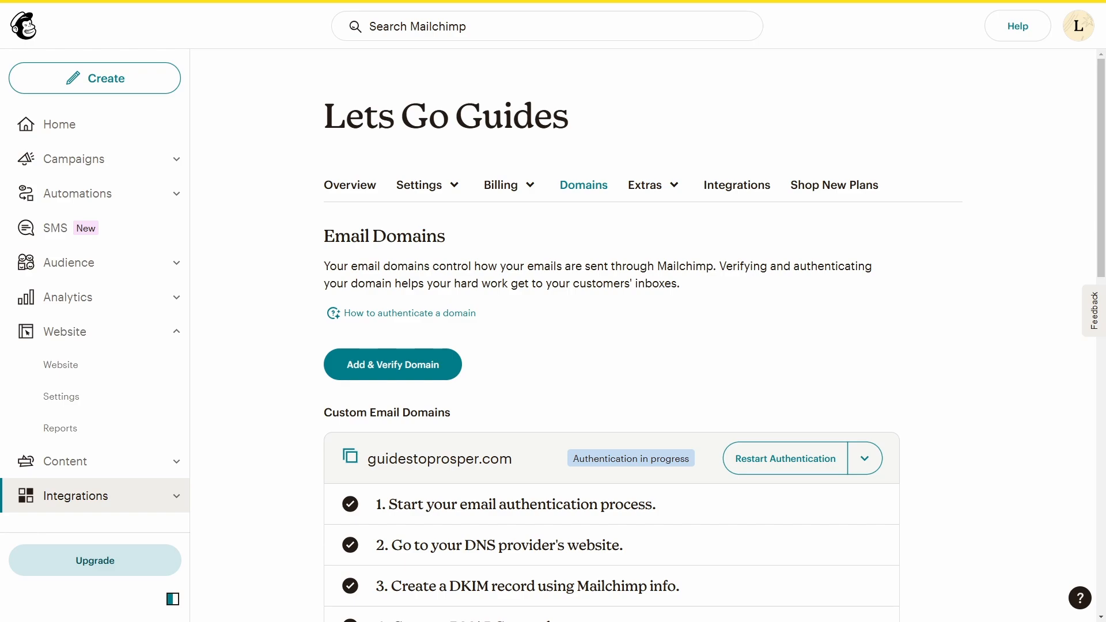
- In the audience's settings, set the default from name to the sender's first name followed by "| Lets Go Guides" and save it
{"action": "left_click", "coordinate": [151, 266]}
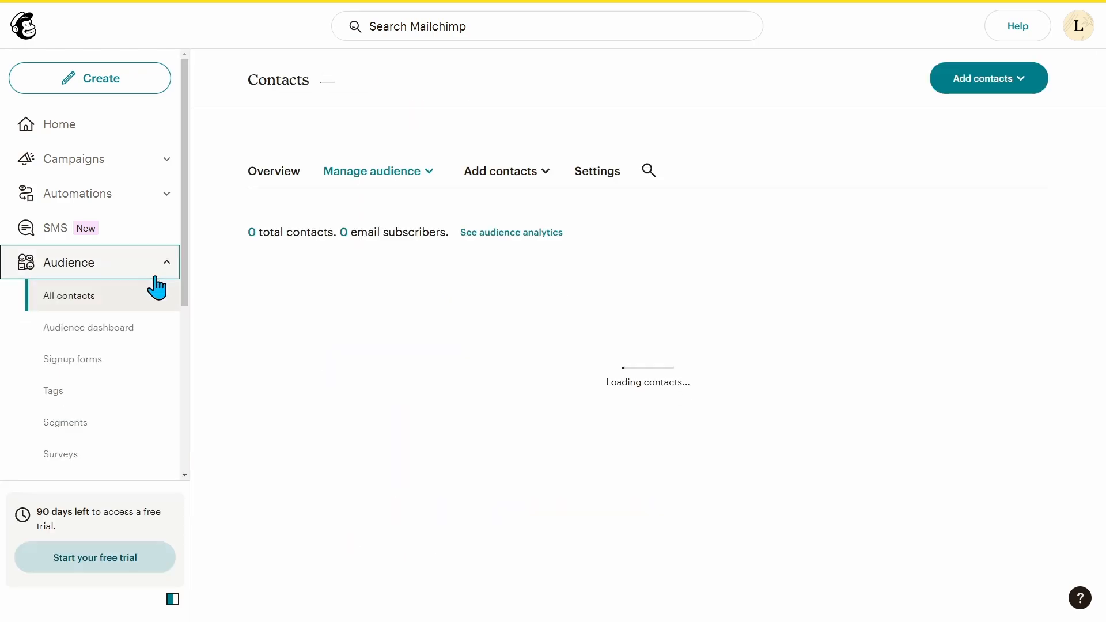
{"action": "left_click", "coordinate": [622, 203]}
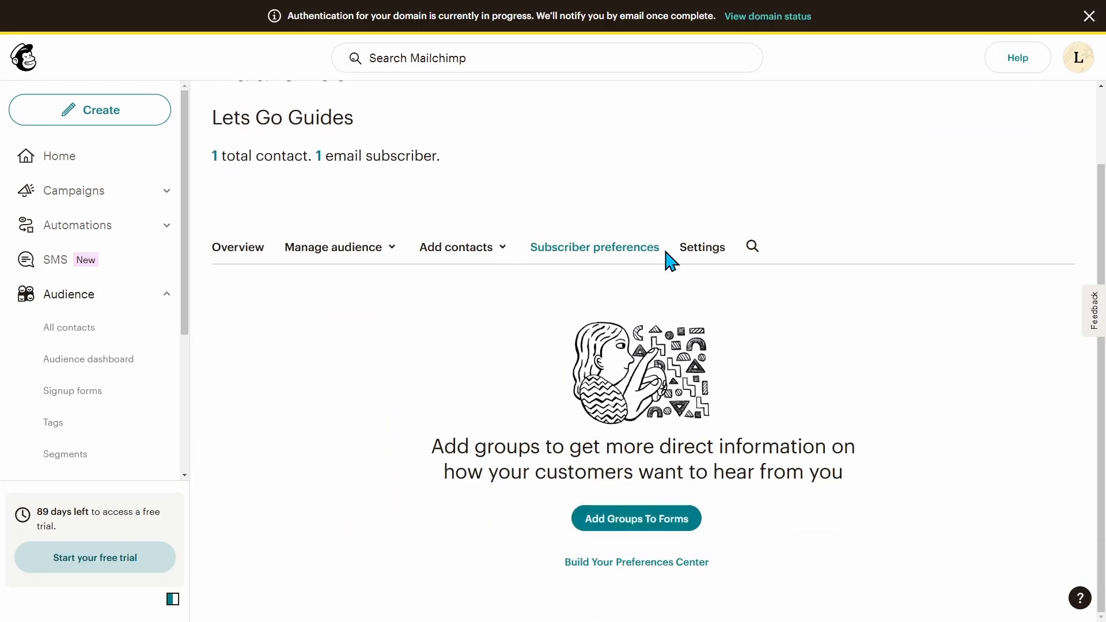
{"action": "left_click", "coordinate": [706, 343]}
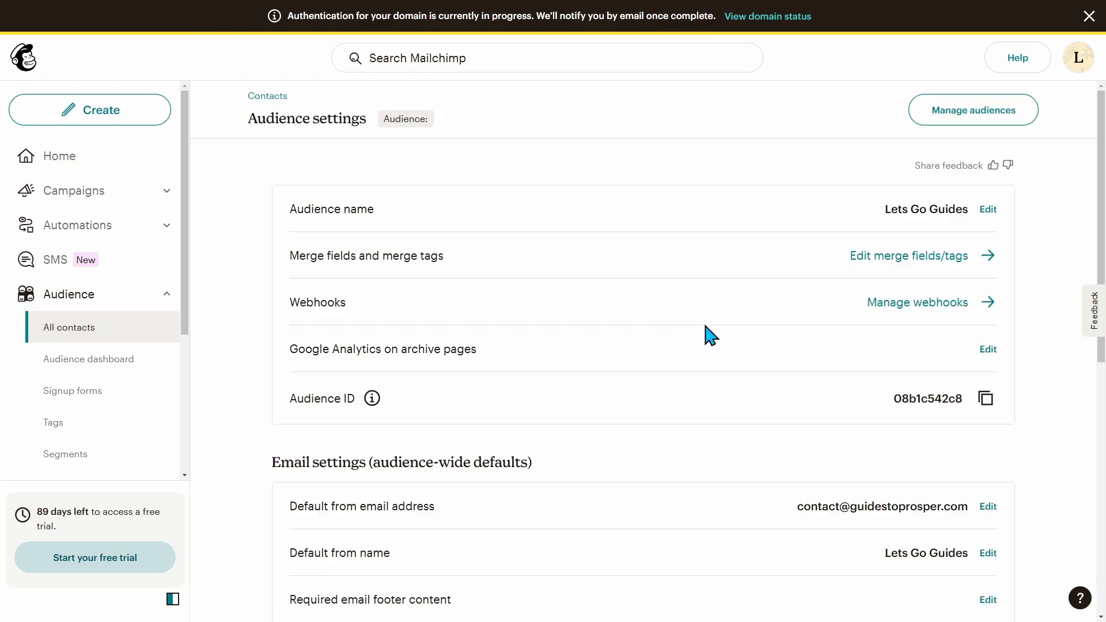
{"action": "scroll", "coordinate": [676, 265], "scroll_direction": "down", "scroll_amount": 5}
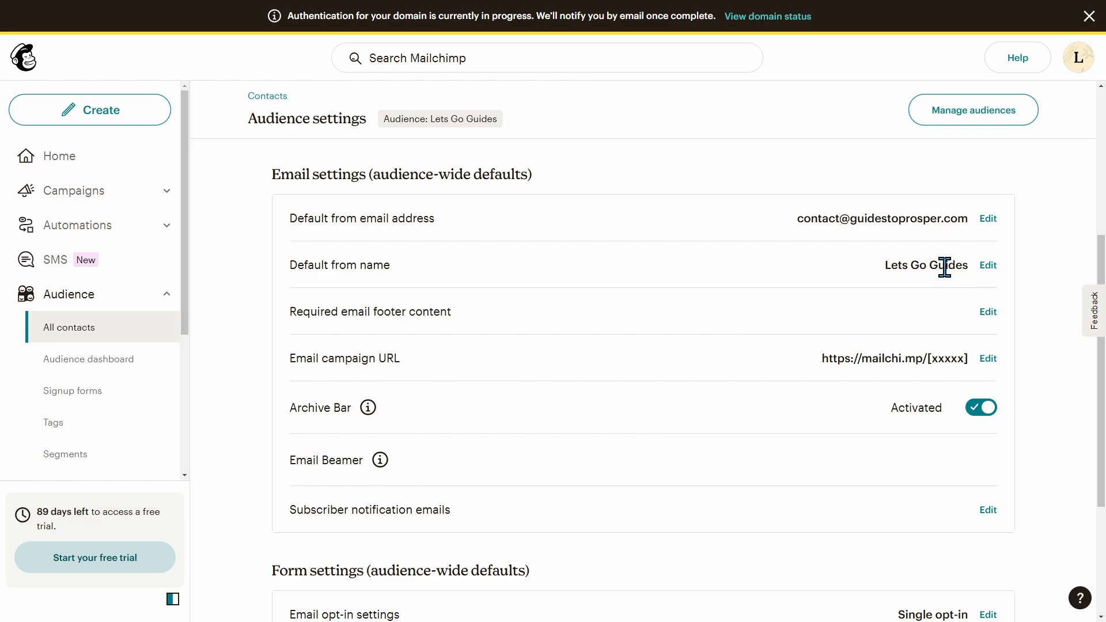
{"action": "left_click_drag", "start_coordinate": [891, 265], "coordinate": [966, 263]}
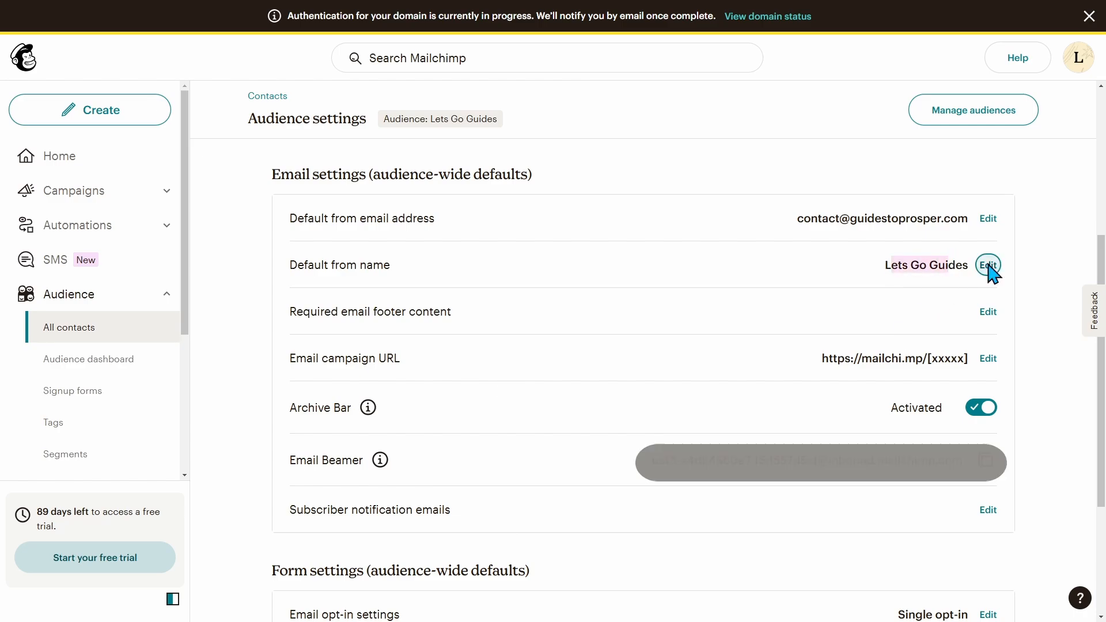
{"action": "left_click", "coordinate": [988, 265]}
{"action": "left_click", "coordinate": [293, 324]}
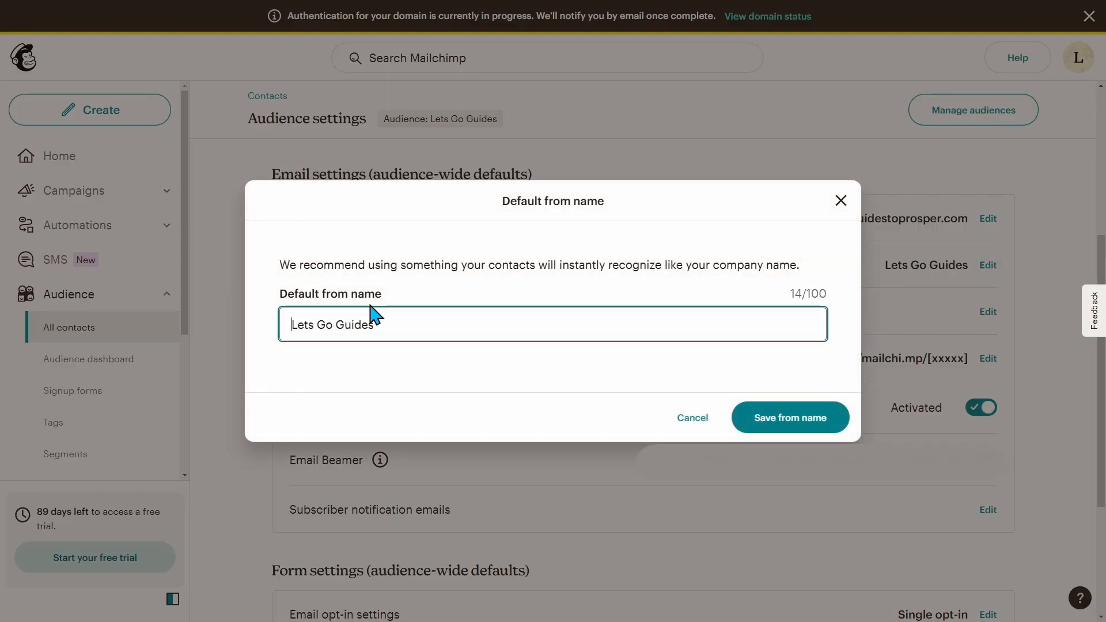
{"action": "type", "text": "Jason"}
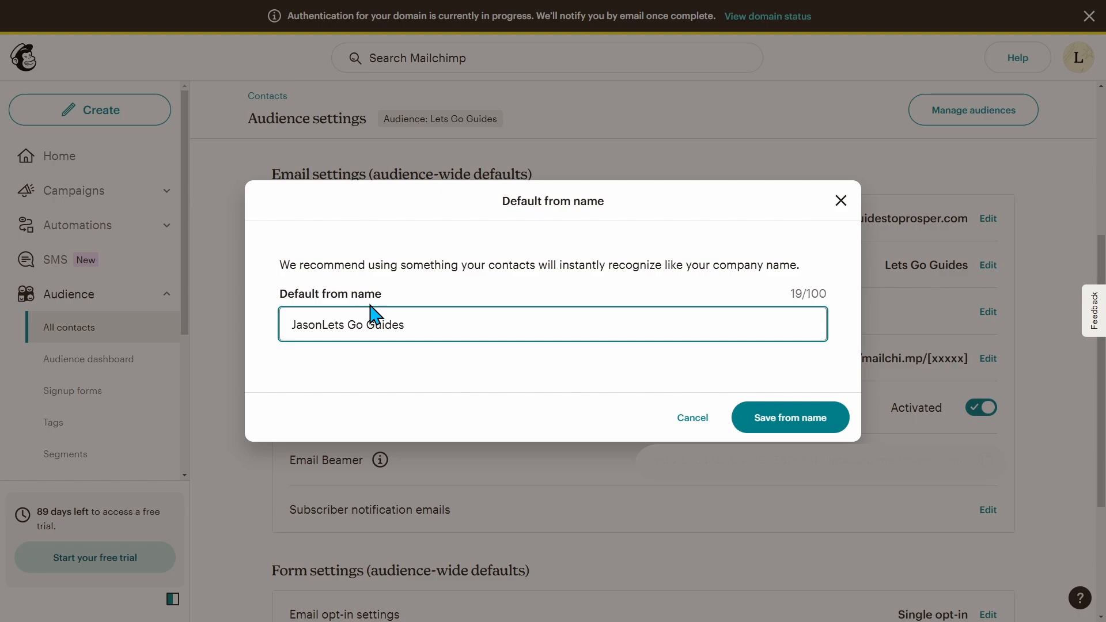
{"action": "type", "text": " |"}
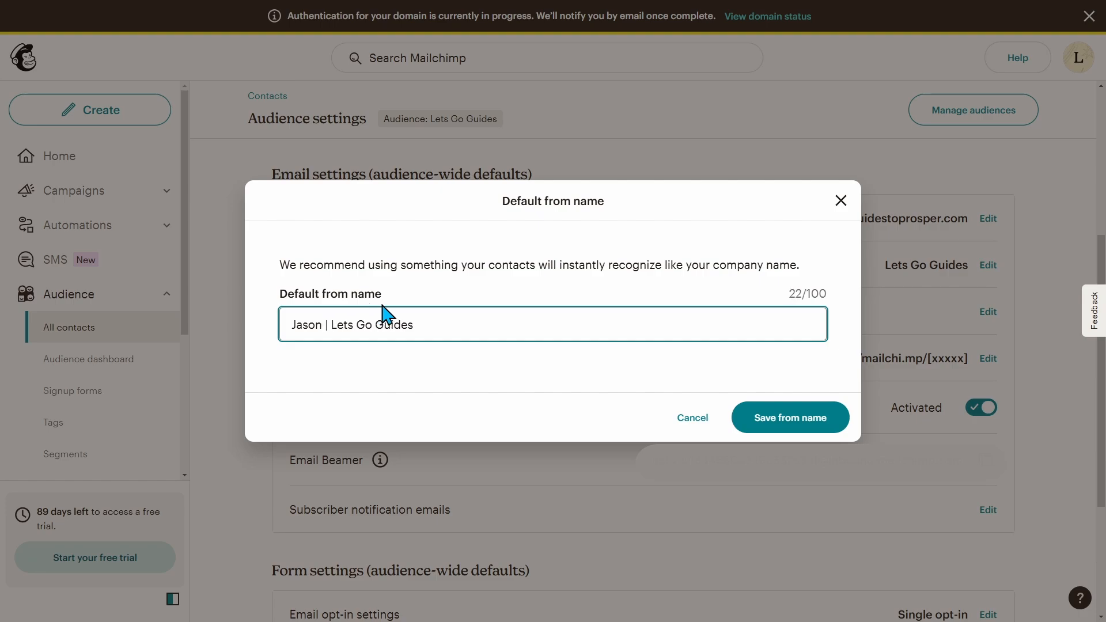
{"action": "left_click", "coordinate": [804, 432]}
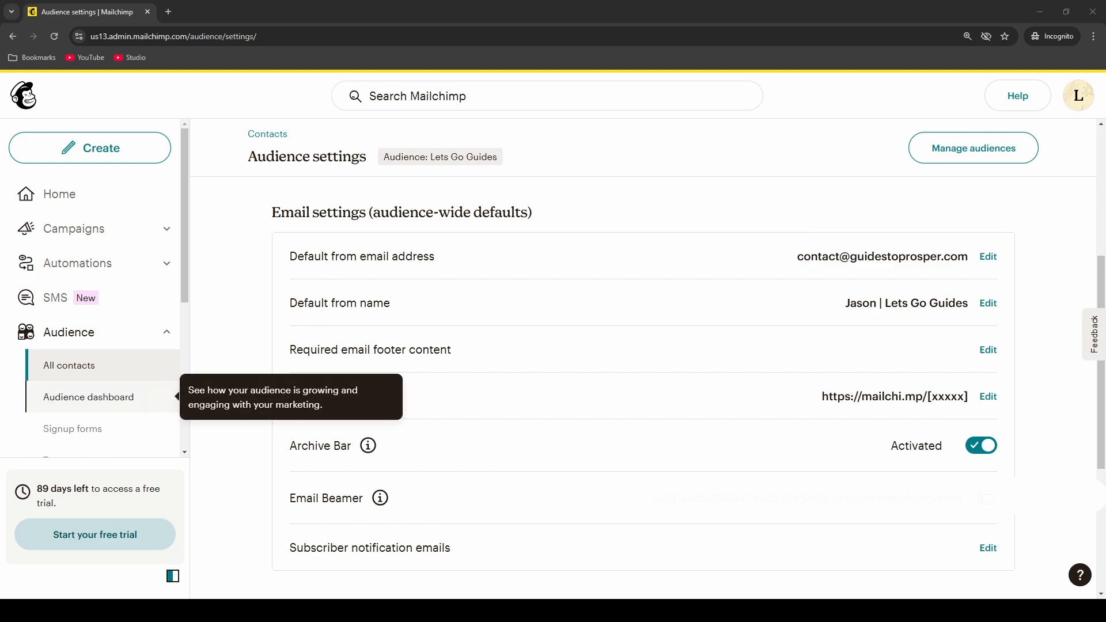
- Look through the methods for adding contacts to the audience, including Upload a file and Copy and paste
{"action": "left_click", "coordinate": [81, 404]}
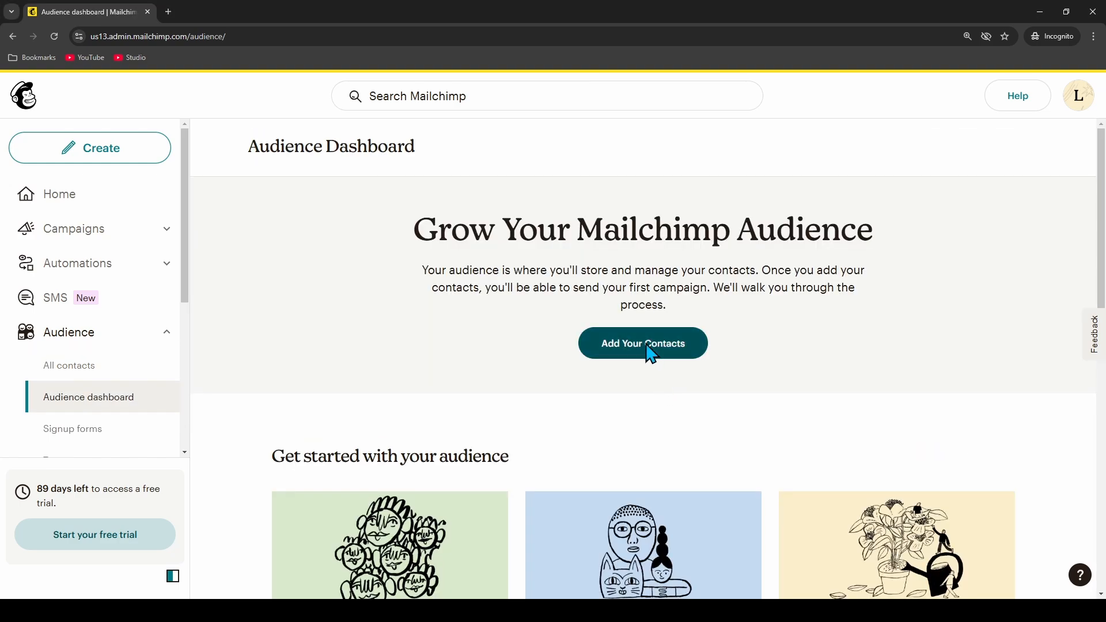
{"action": "left_click", "coordinate": [649, 350]}
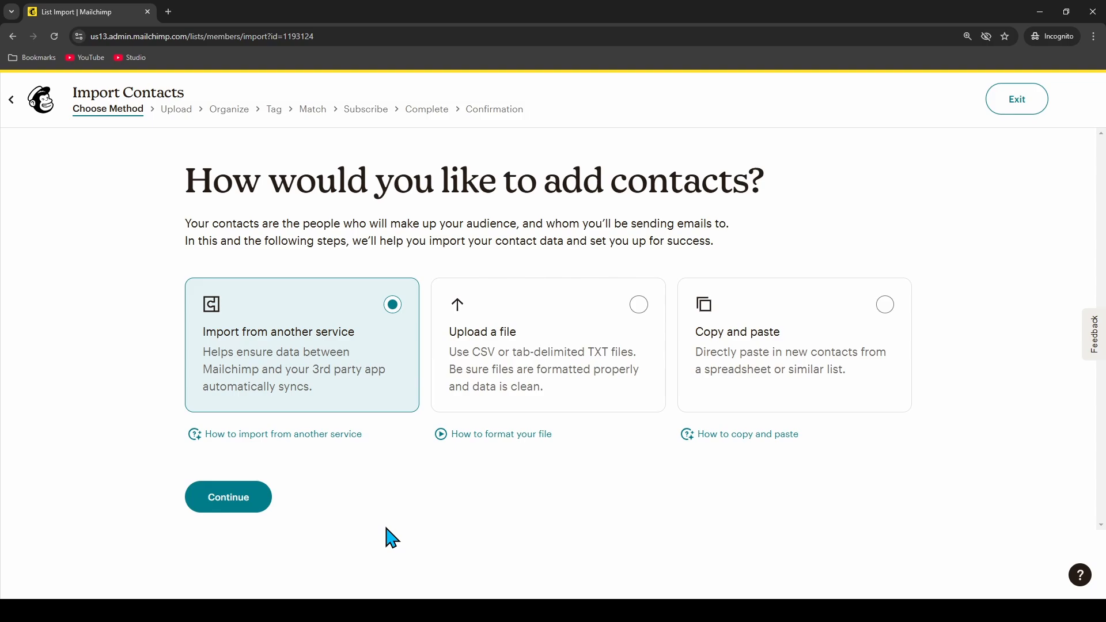
{"action": "left_click_drag", "start_coordinate": [544, 397], "coordinate": [547, 379]}
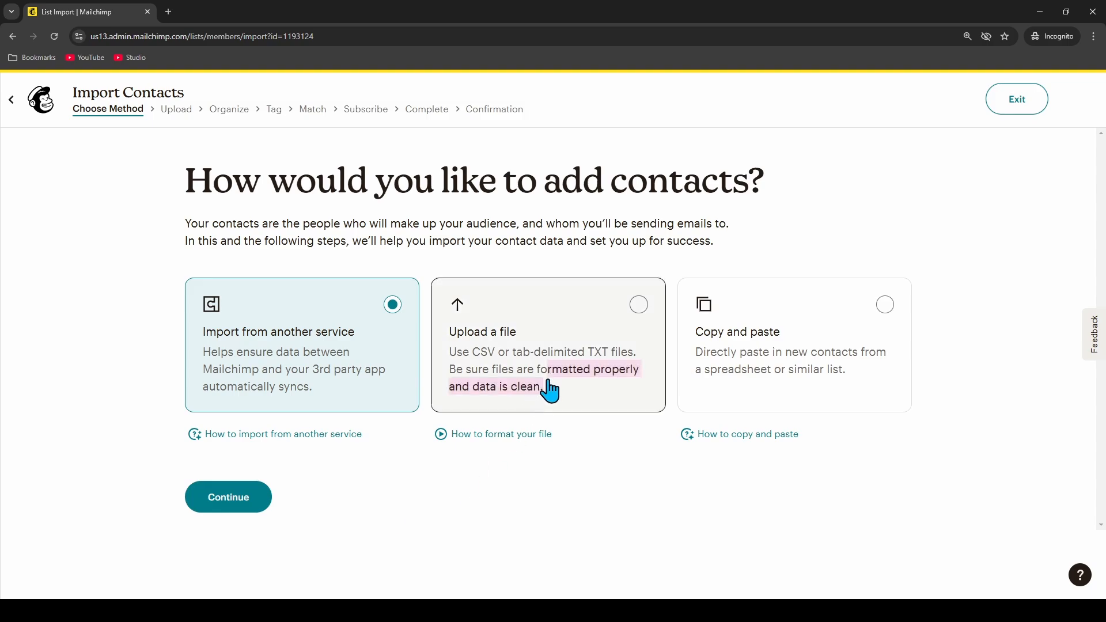
{"action": "left_click", "coordinate": [582, 385]}
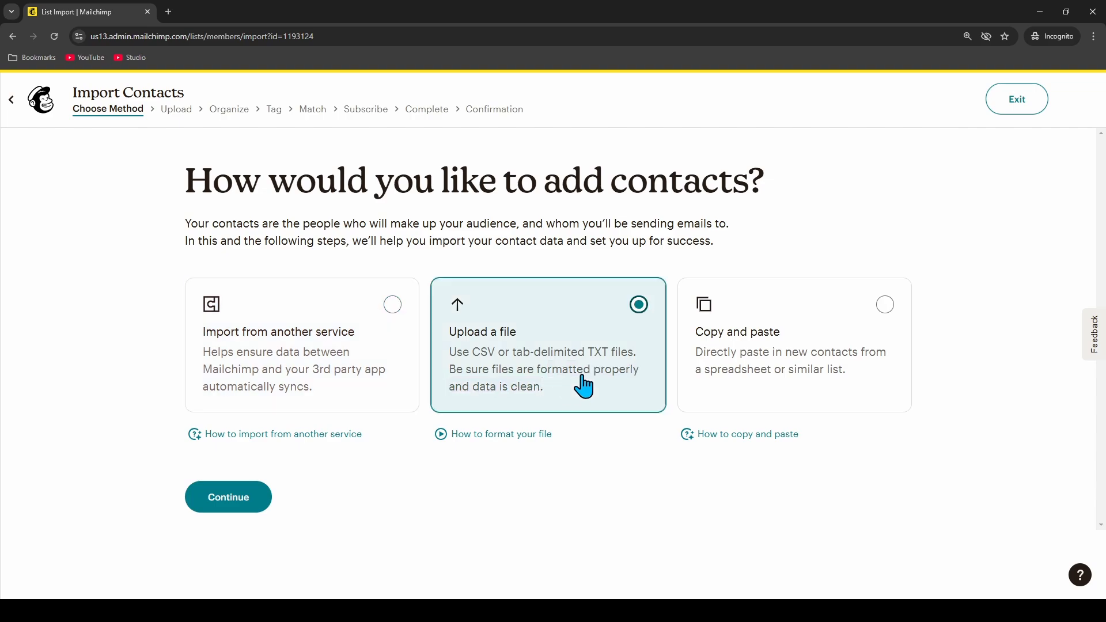
{"action": "left_click", "coordinate": [847, 376]}
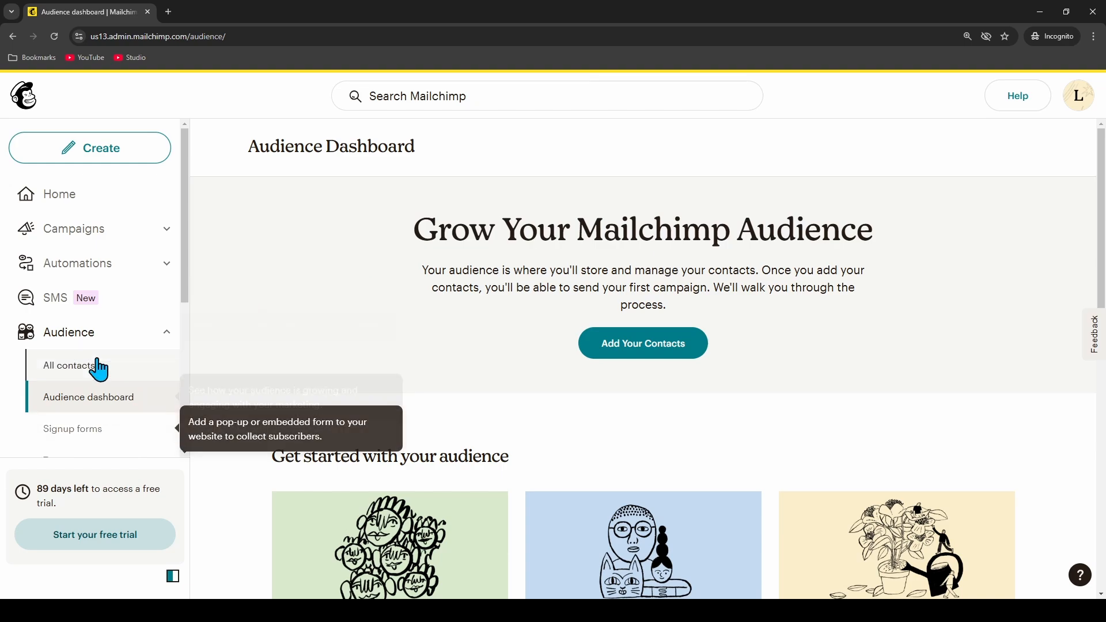
- Start a new signup form and choose the signup landing page as its type
{"action": "left_click", "coordinate": [105, 433]}
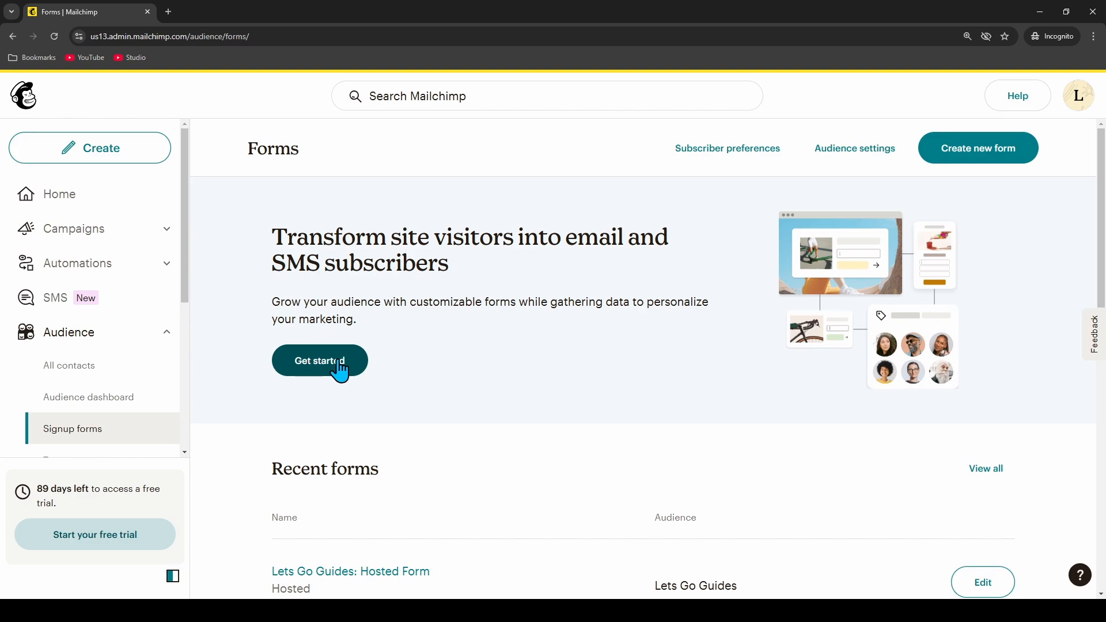
{"action": "left_click", "coordinate": [340, 370]}
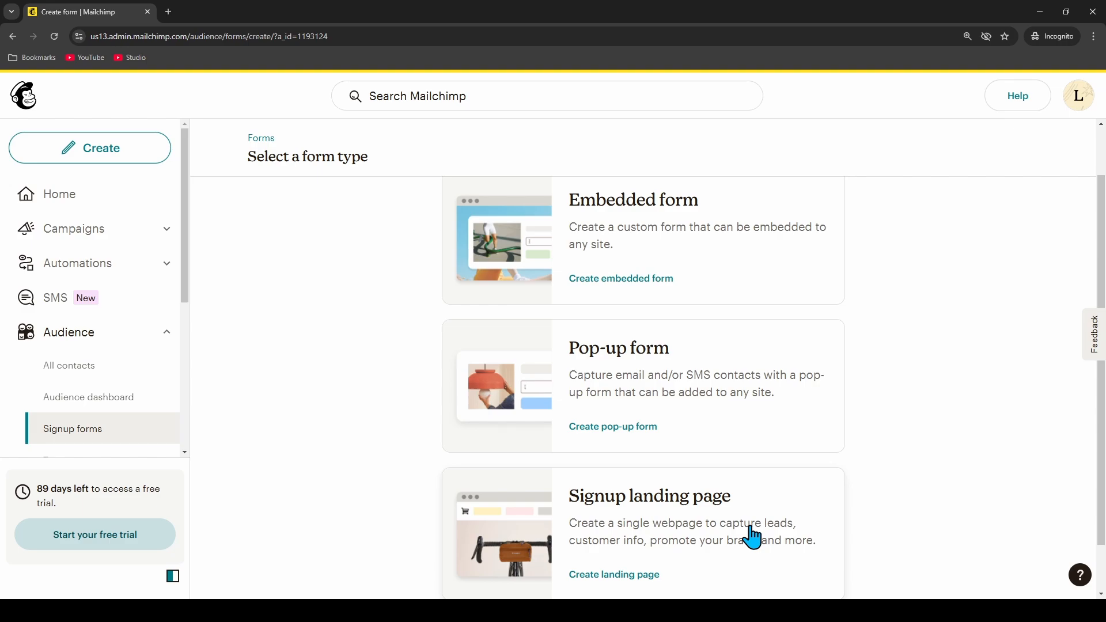
{"action": "key", "text": "F11"}
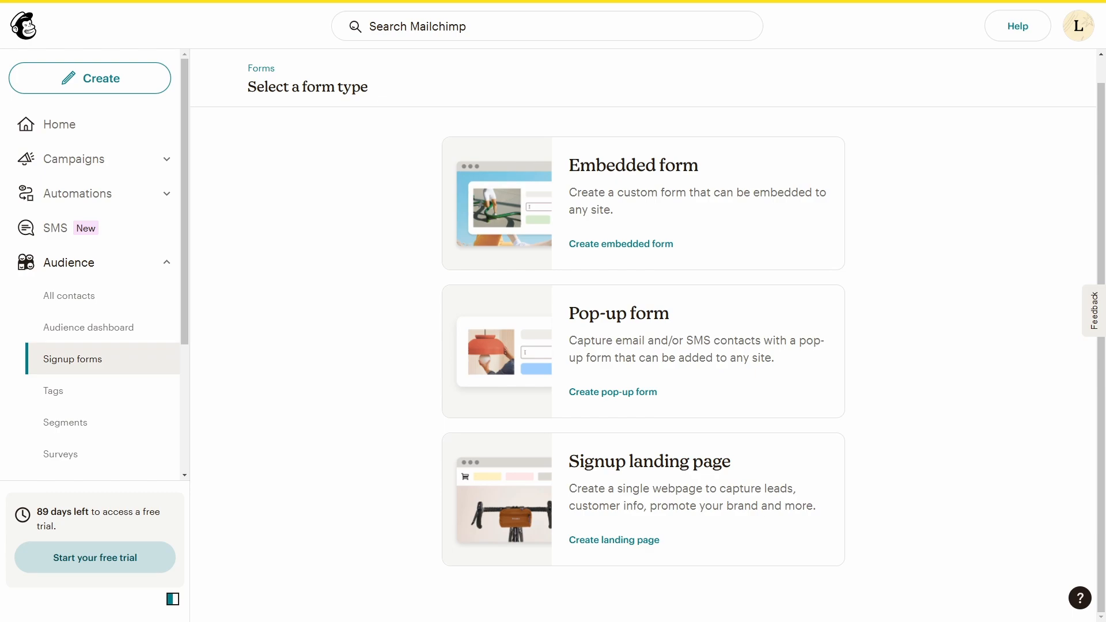
{"action": "left_click", "coordinate": [602, 539]}
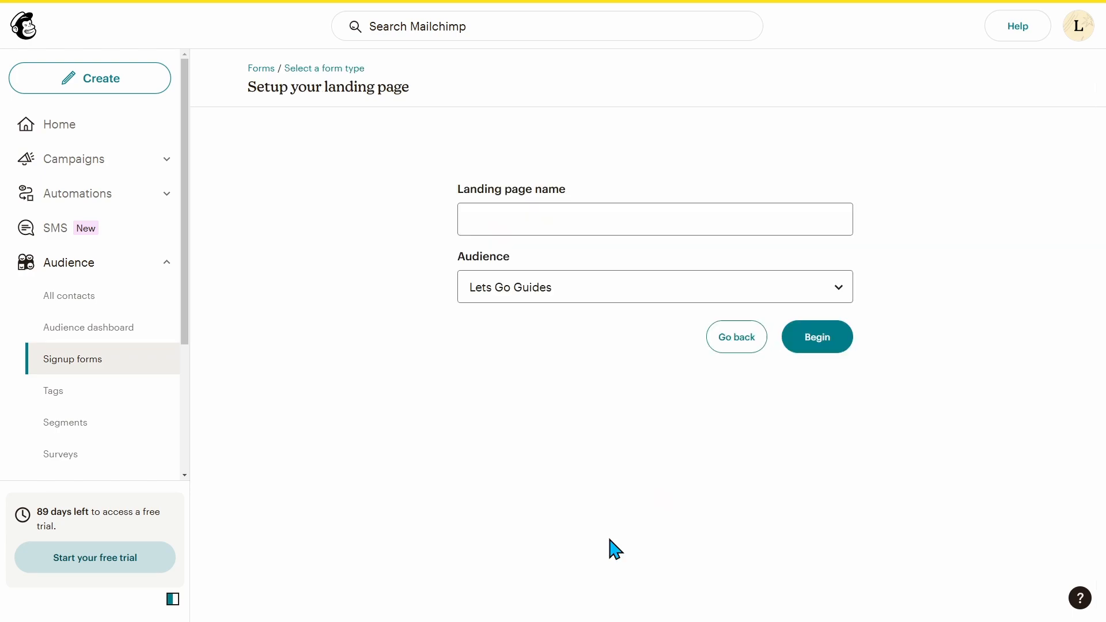
- Name the landing page "Facebook" for the Lets Go Guides audience and choose the plain template with a logo, headline and signup form
{"action": "left_click", "coordinate": [583, 214]}
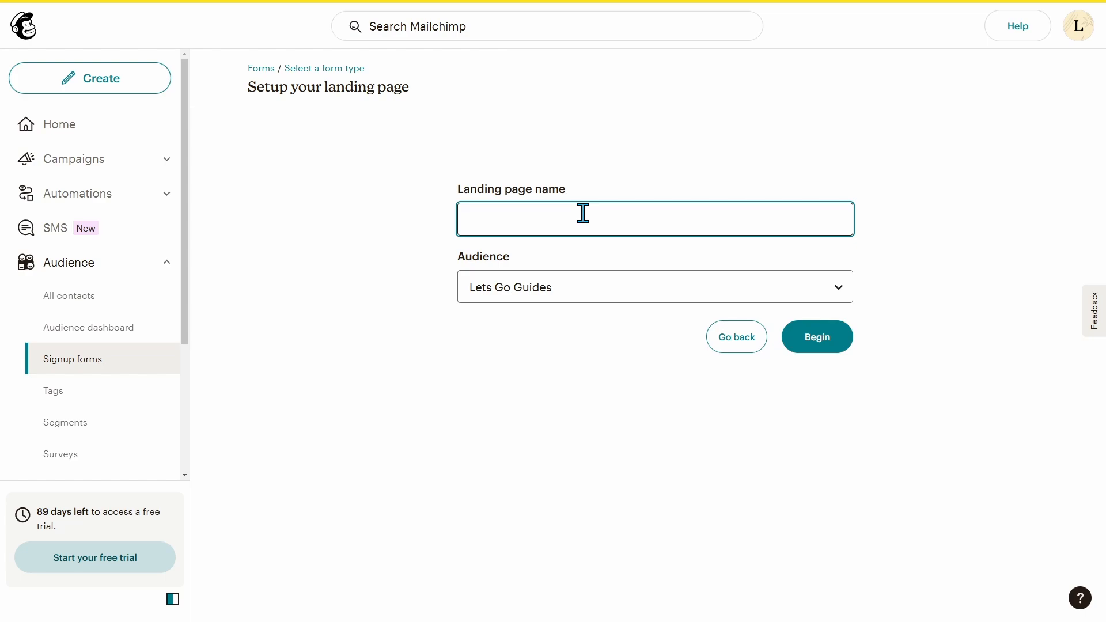
{"action": "type", "text": "Facebook"}
{"action": "left_click", "coordinate": [818, 338]}
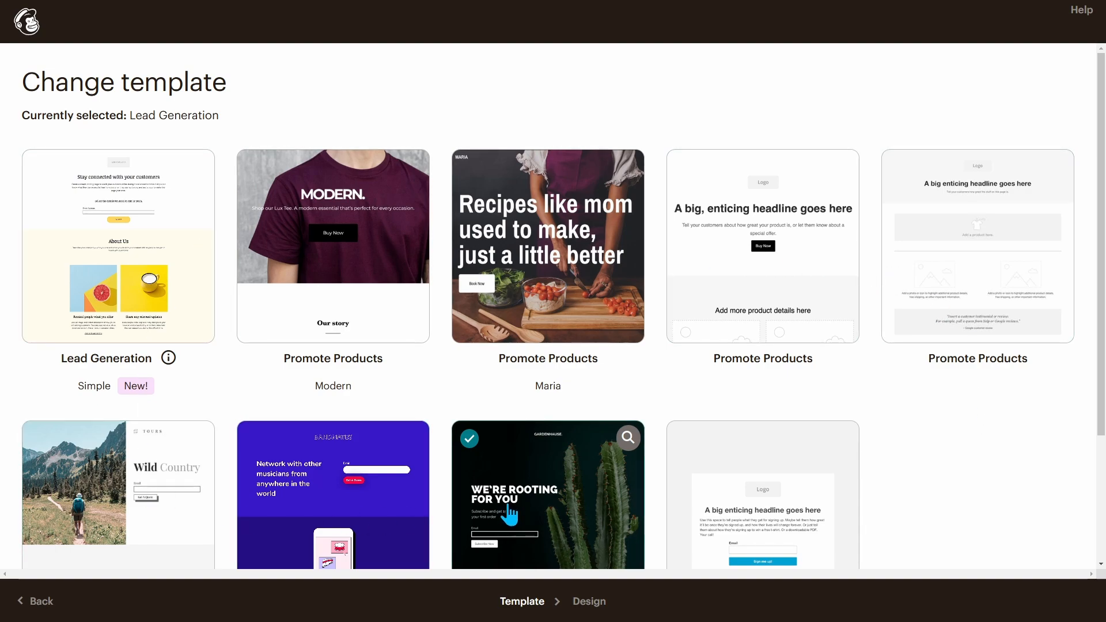
{"action": "left_click", "coordinate": [782, 529]}
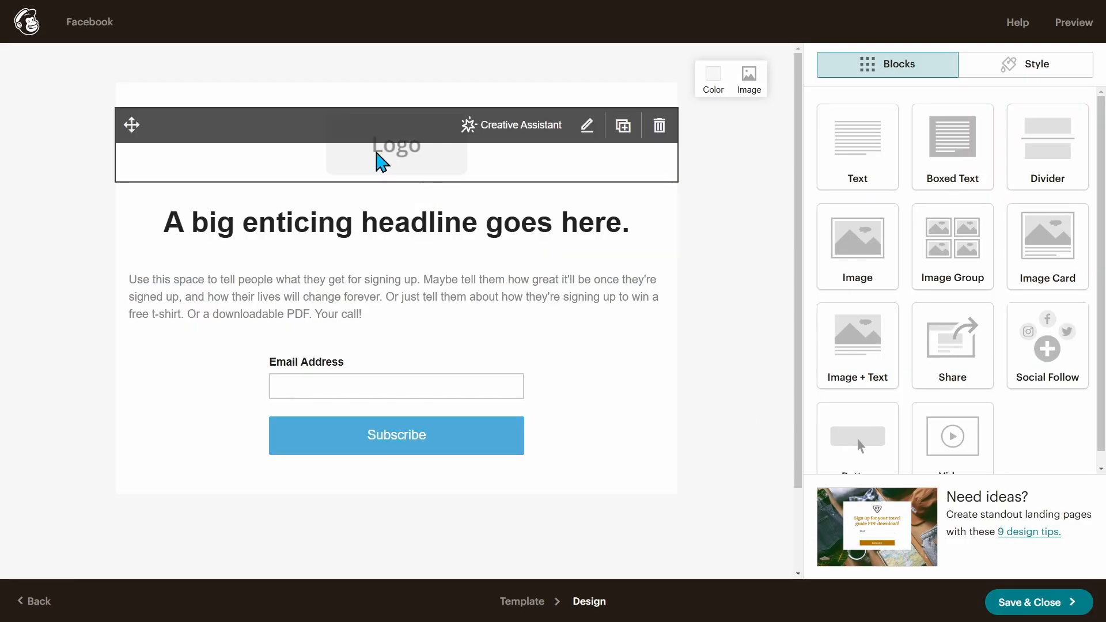
- Replace the placeholder logo with the Let's Go Guides logo image and reduce its display size to about a third
{"action": "left_click", "coordinate": [380, 155]}
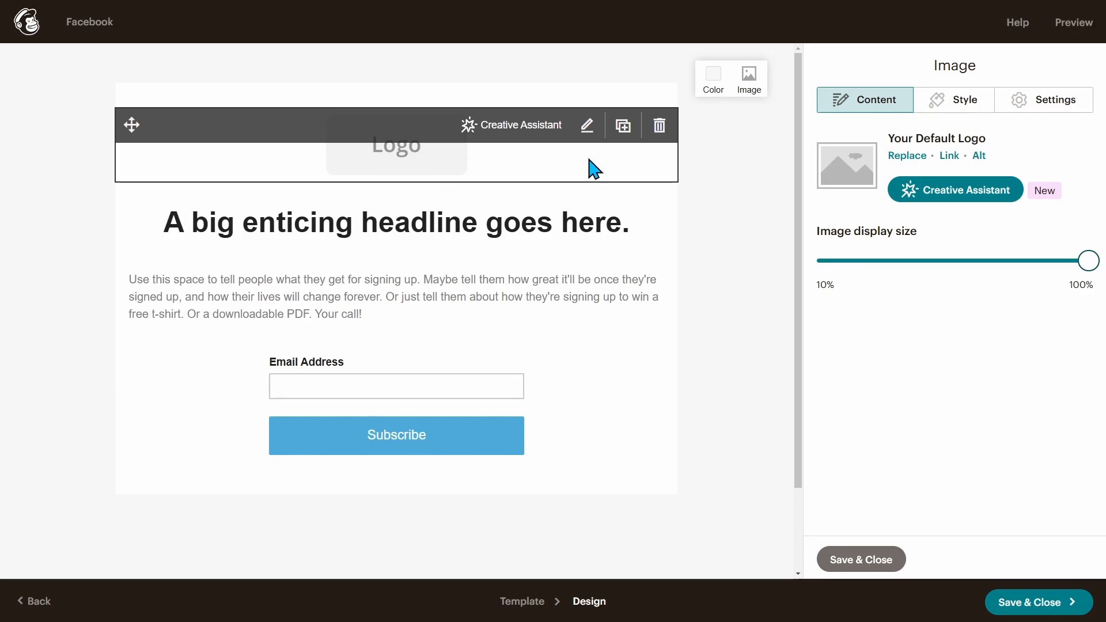
{"action": "left_click", "coordinate": [986, 192]}
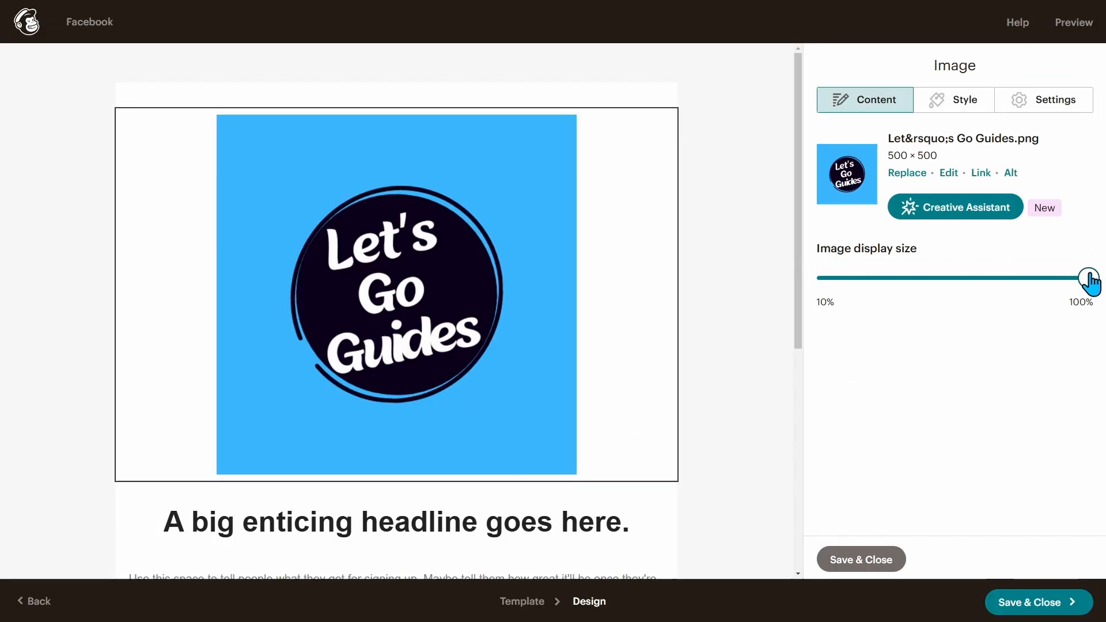
{"action": "left_click_drag", "start_coordinate": [1090, 282], "coordinate": [892, 291]}
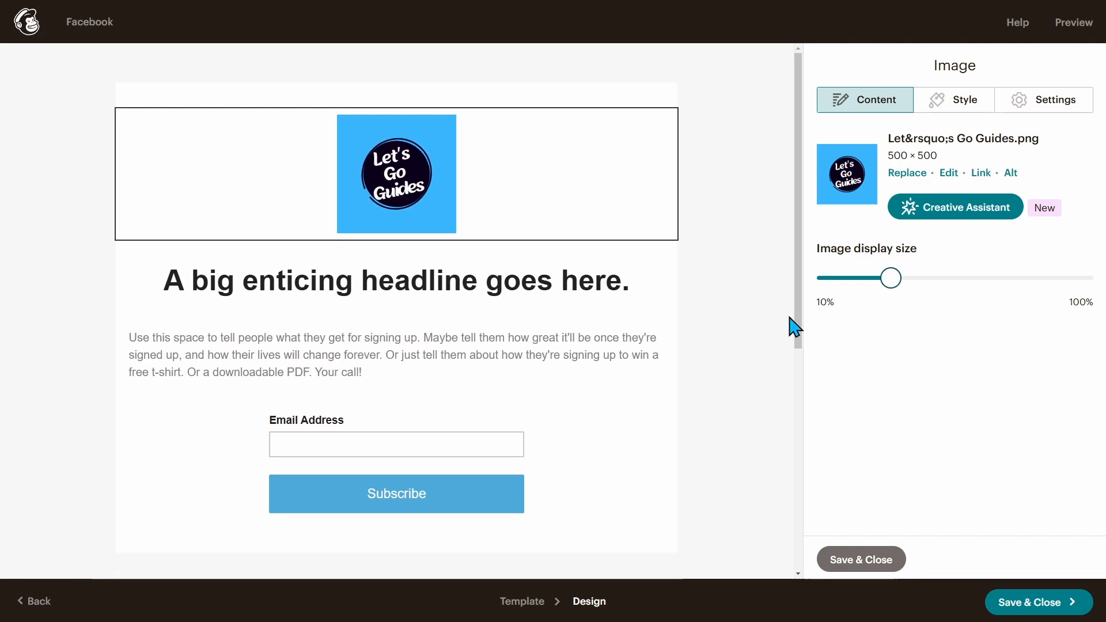
- Replace the landing page's placeholder headline with "10 Tips for Mailchimp"
{"action": "left_click", "coordinate": [402, 299]}
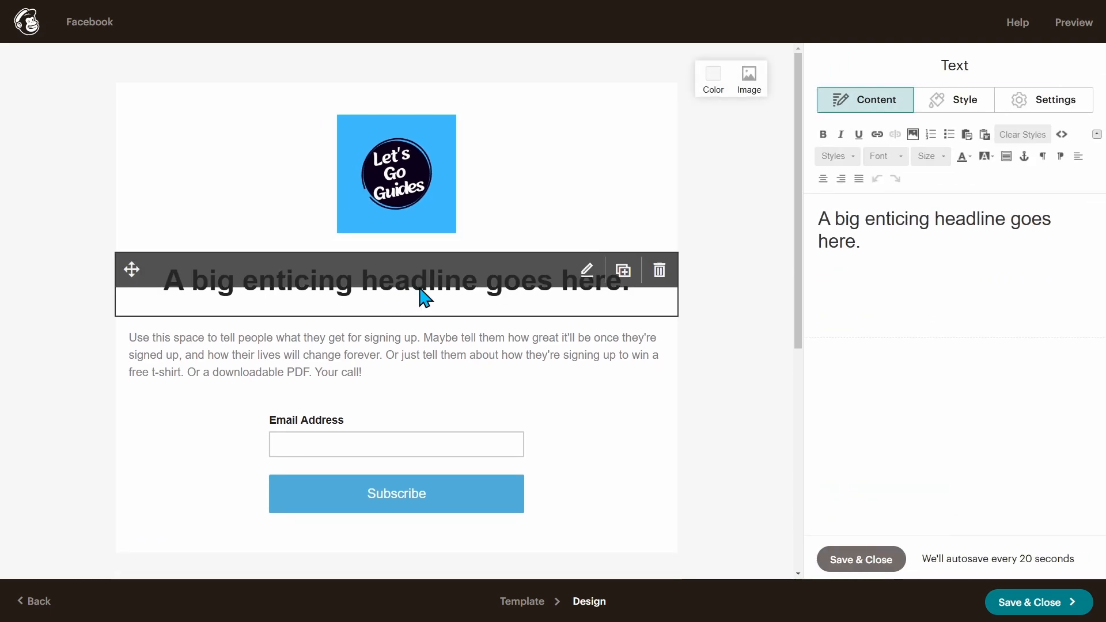
{"action": "left_click_drag", "start_coordinate": [862, 242], "coordinate": [803, 221]}
{"action": "type", "text": "10 Tips for Mailchimp"}
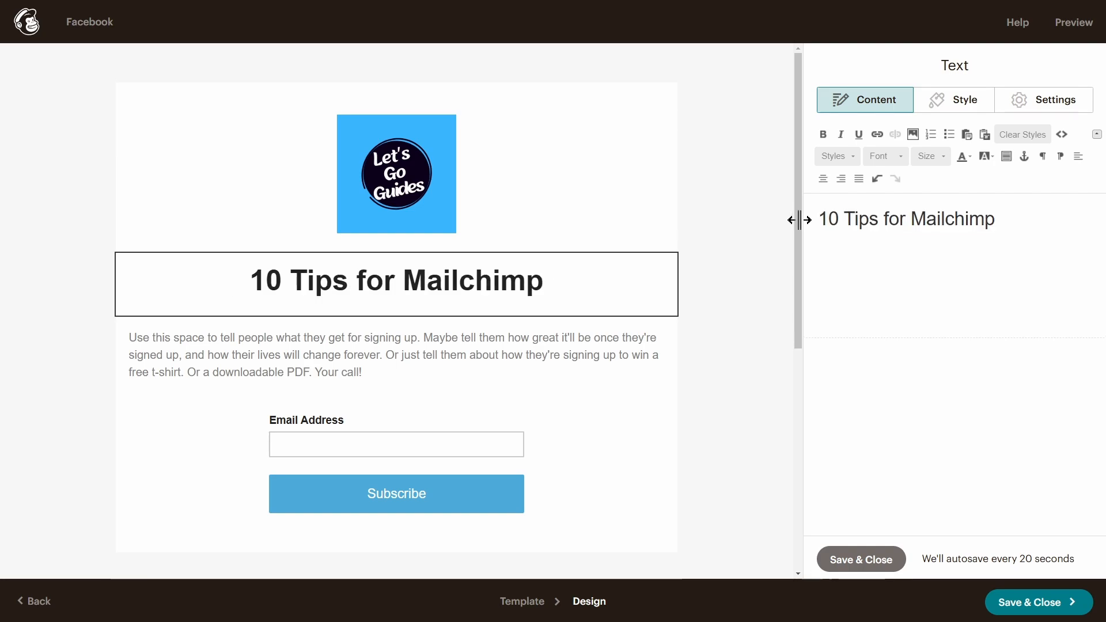
- Replace the paragraph below the headline with "This is my tutorial!" and open the signup form block for editing
{"action": "left_click", "coordinate": [368, 380]}
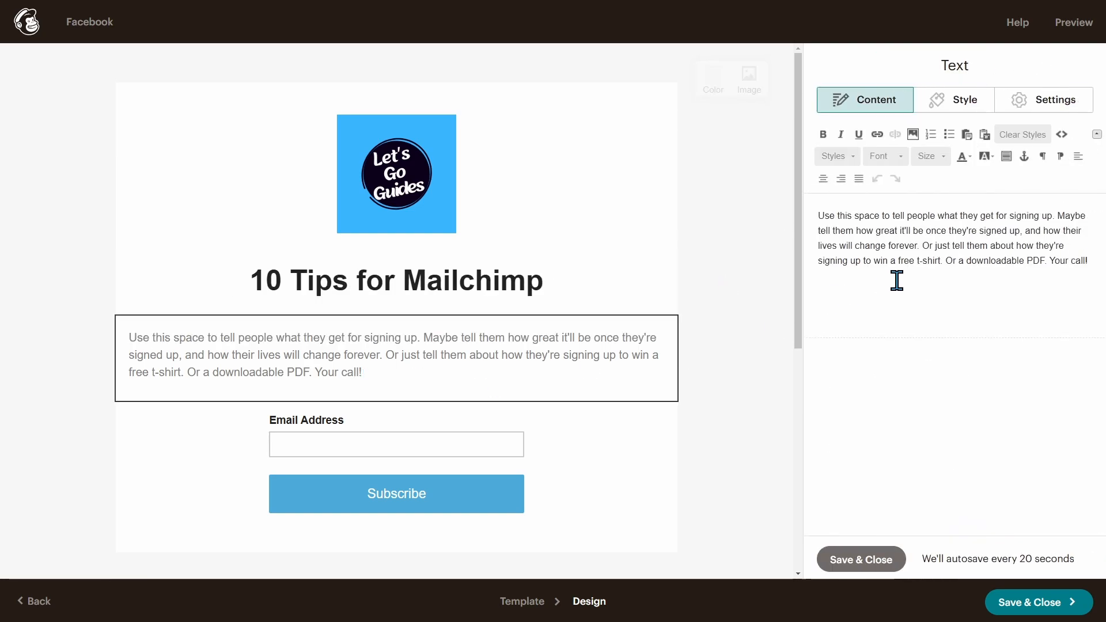
{"action": "left_click_drag", "start_coordinate": [817, 216], "coordinate": [1090, 262]}
{"action": "type", "text": "This is my tutorial!"}
{"action": "left_click", "coordinate": [513, 436]}
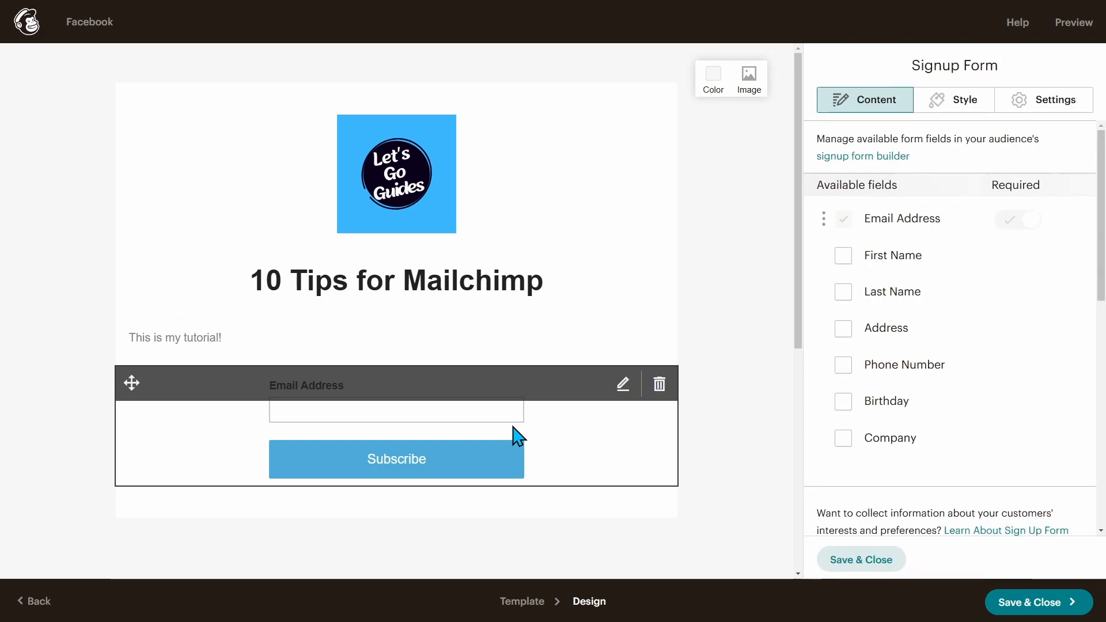
- Try adding the First Name and Last Name fields to the signup form, and remove both again
{"action": "left_click", "coordinate": [844, 259]}
{"action": "left_click", "coordinate": [844, 293]}
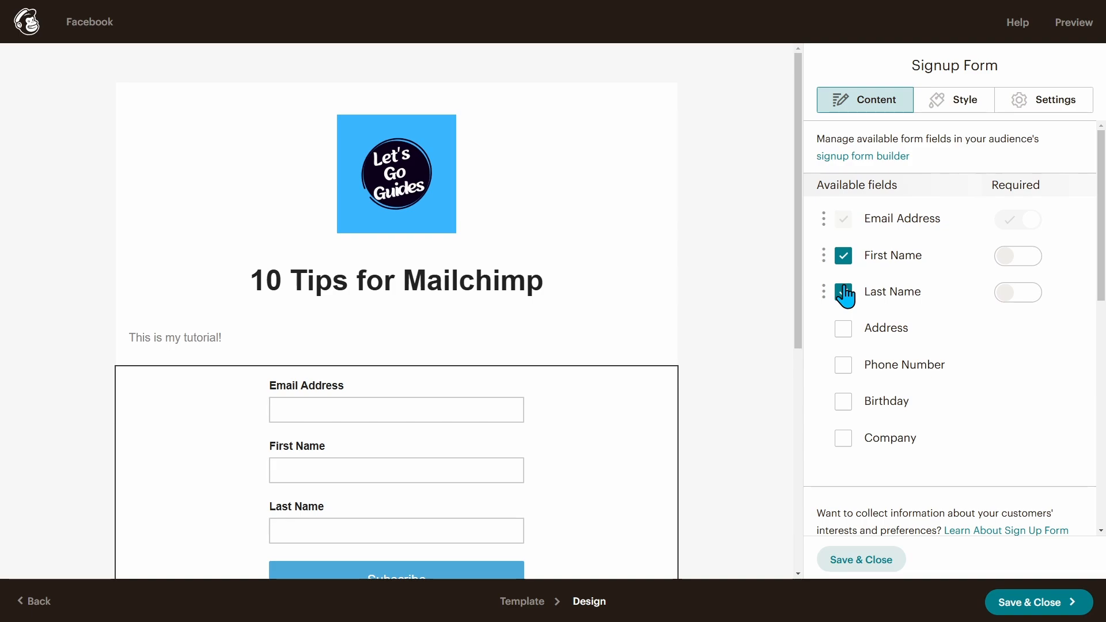
{"action": "left_click", "coordinate": [844, 292]}
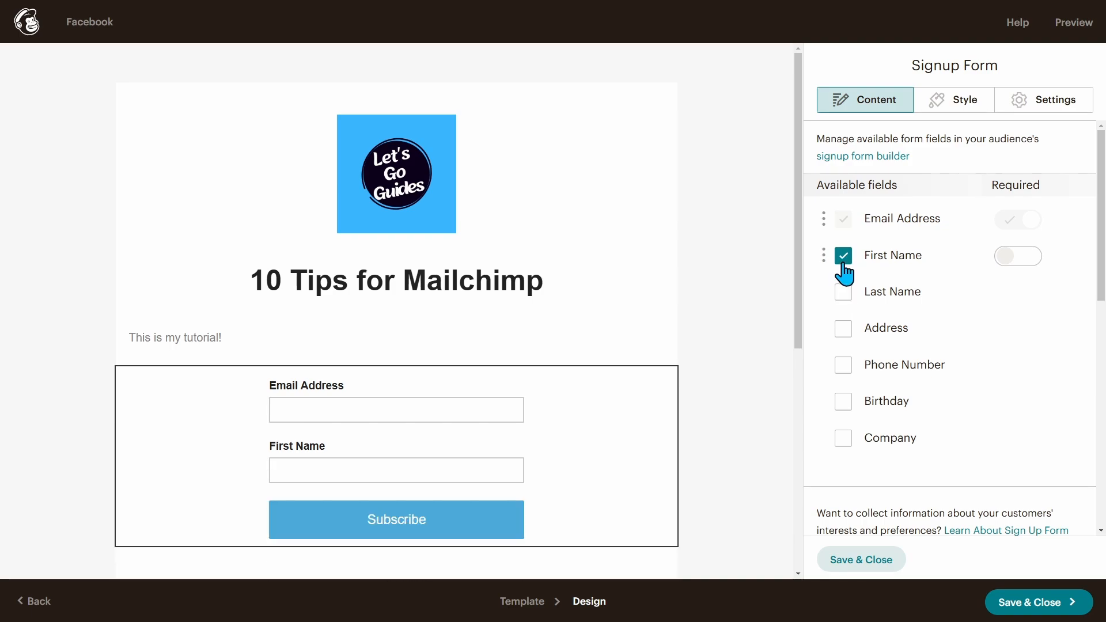
{"action": "left_click", "coordinate": [844, 262]}
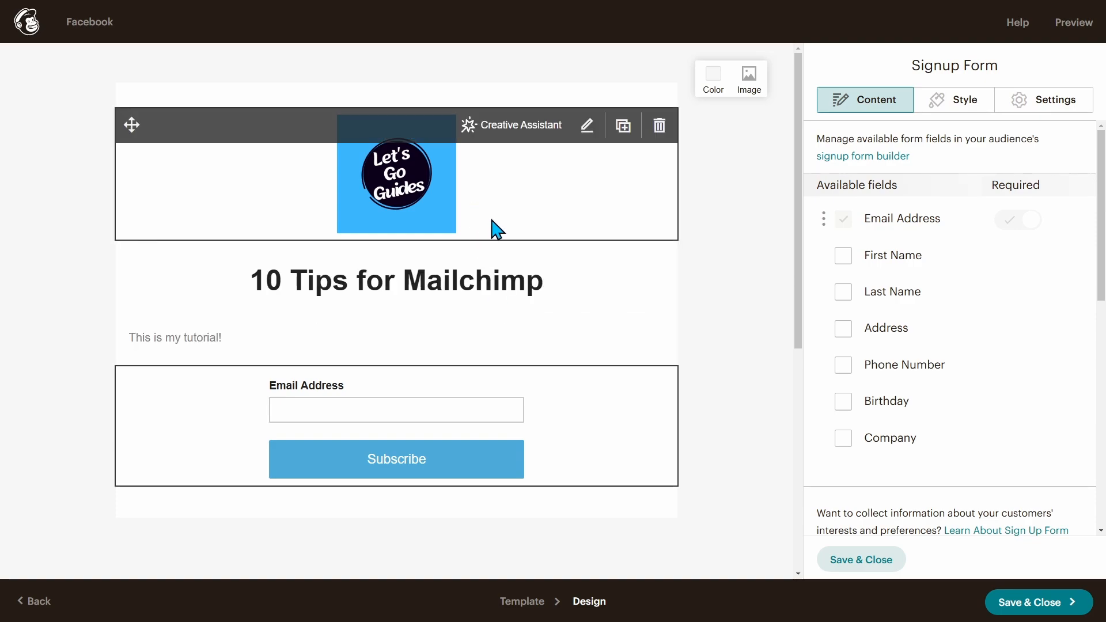
- Set the signup form block's background to light blue #5acce6, and save and close the landing page design
{"action": "left_click", "coordinate": [954, 113]}
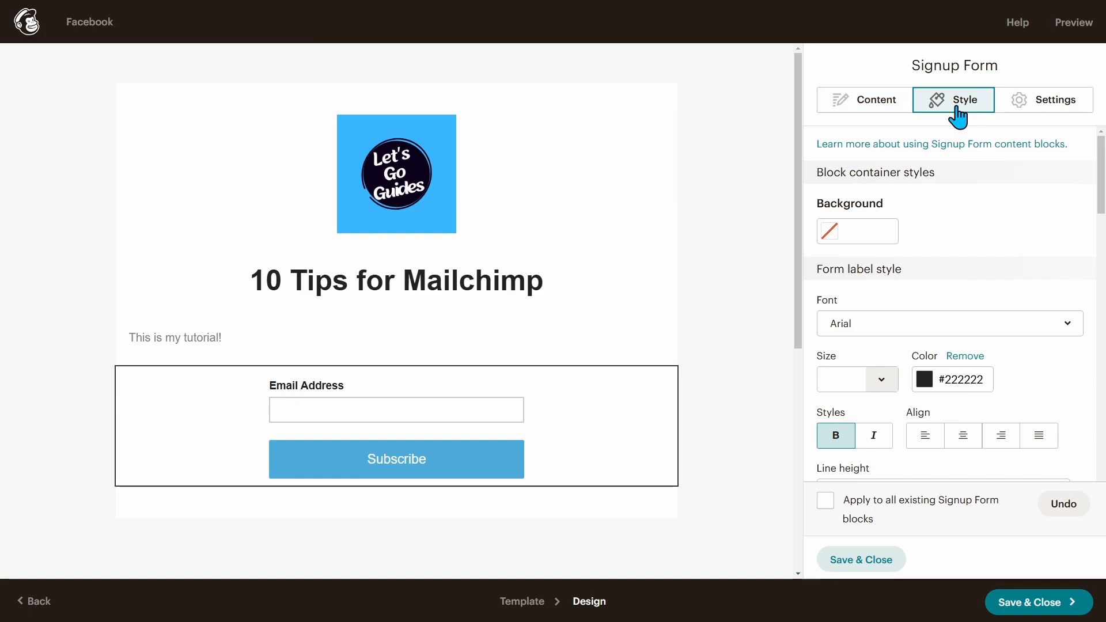
{"action": "left_click", "coordinate": [830, 232]}
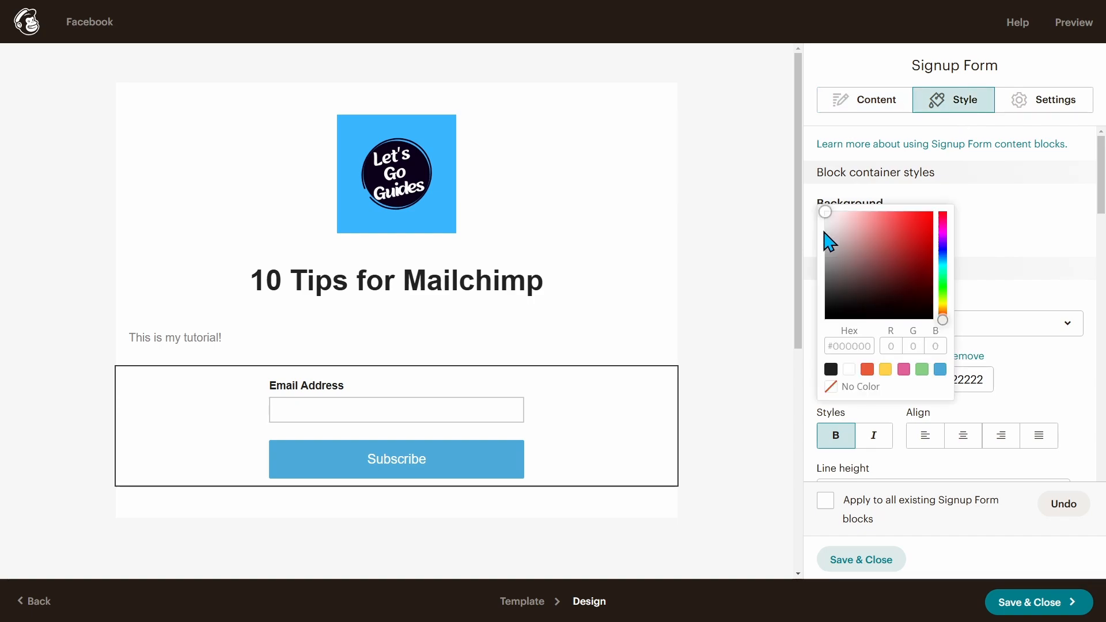
{"action": "left_click", "coordinate": [943, 265]}
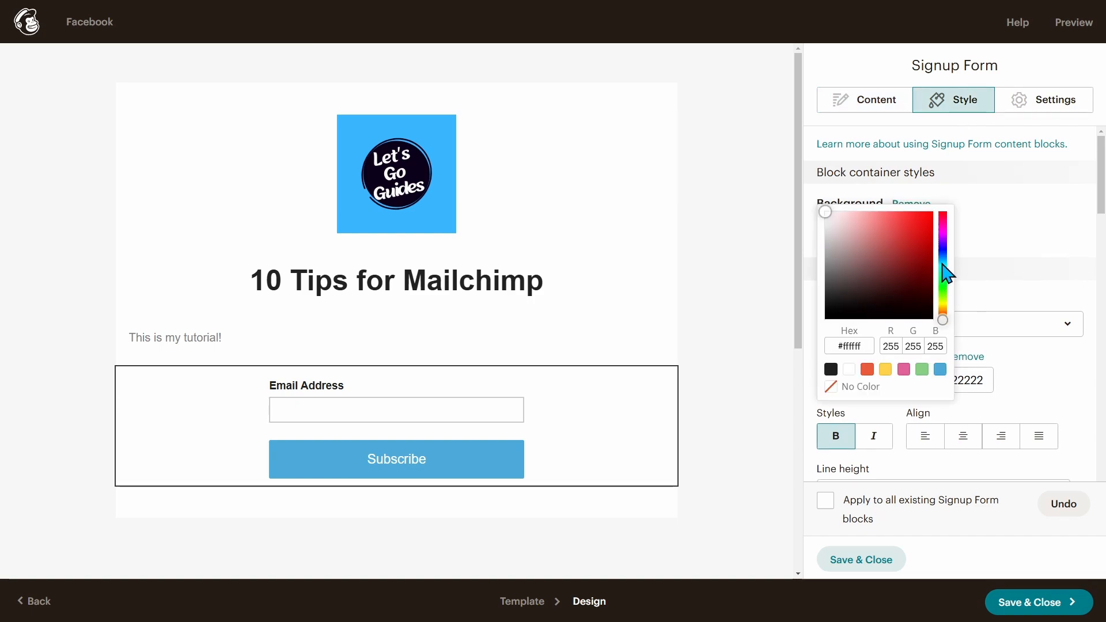
{"action": "left_click", "coordinate": [942, 263]}
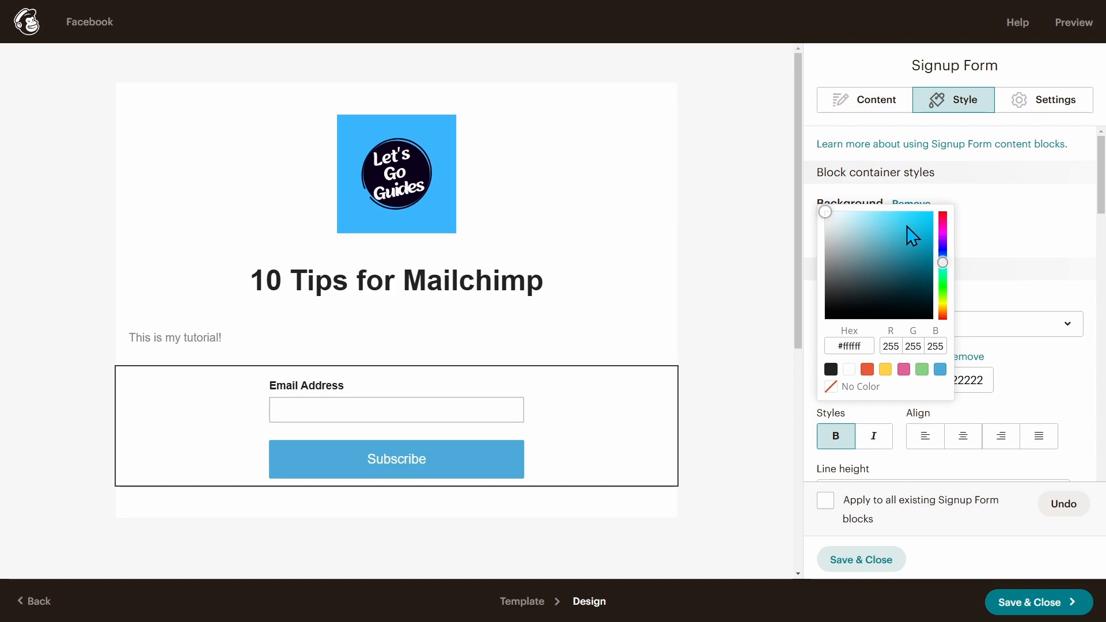
{"action": "left_click", "coordinate": [891, 222]}
{"action": "left_click", "coordinate": [985, 223]}
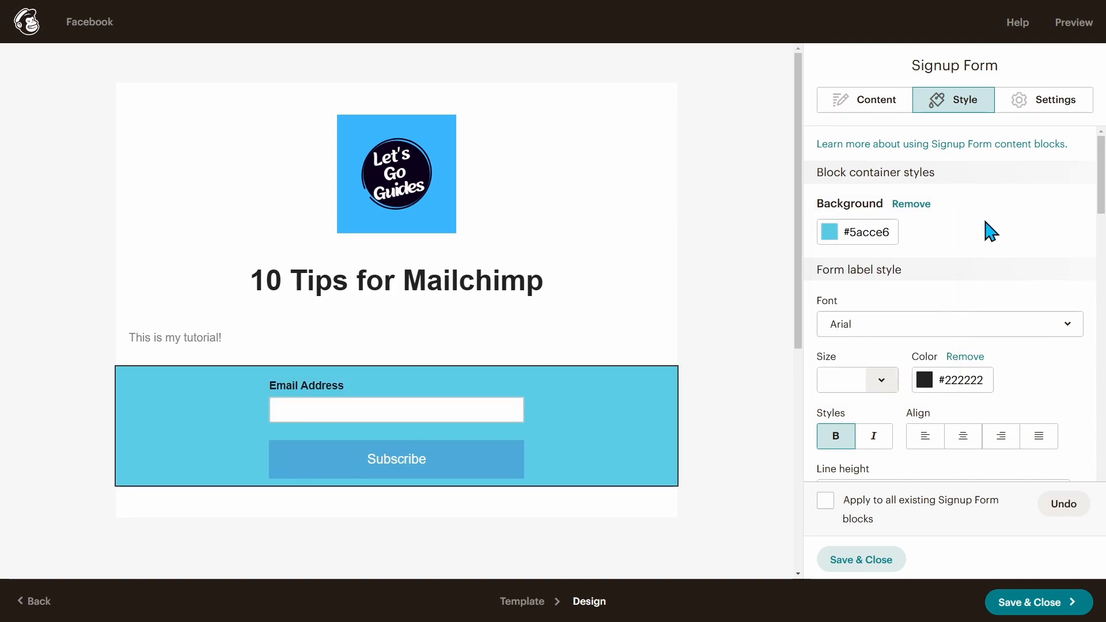
{"action": "left_click", "coordinate": [1039, 603]}
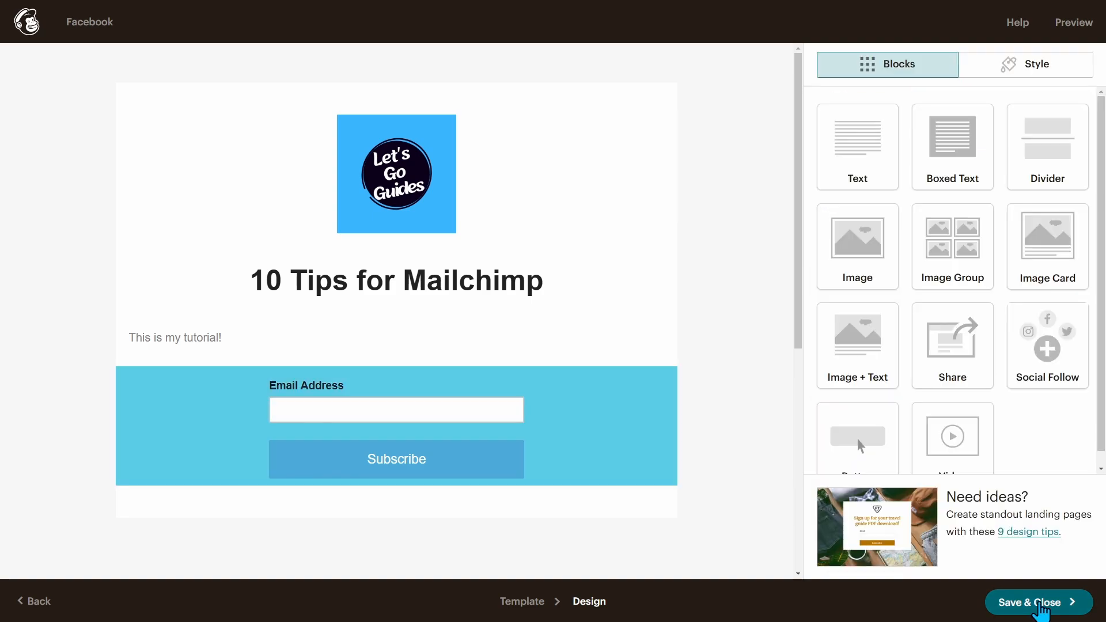
{"action": "left_click", "coordinate": [1040, 604]}
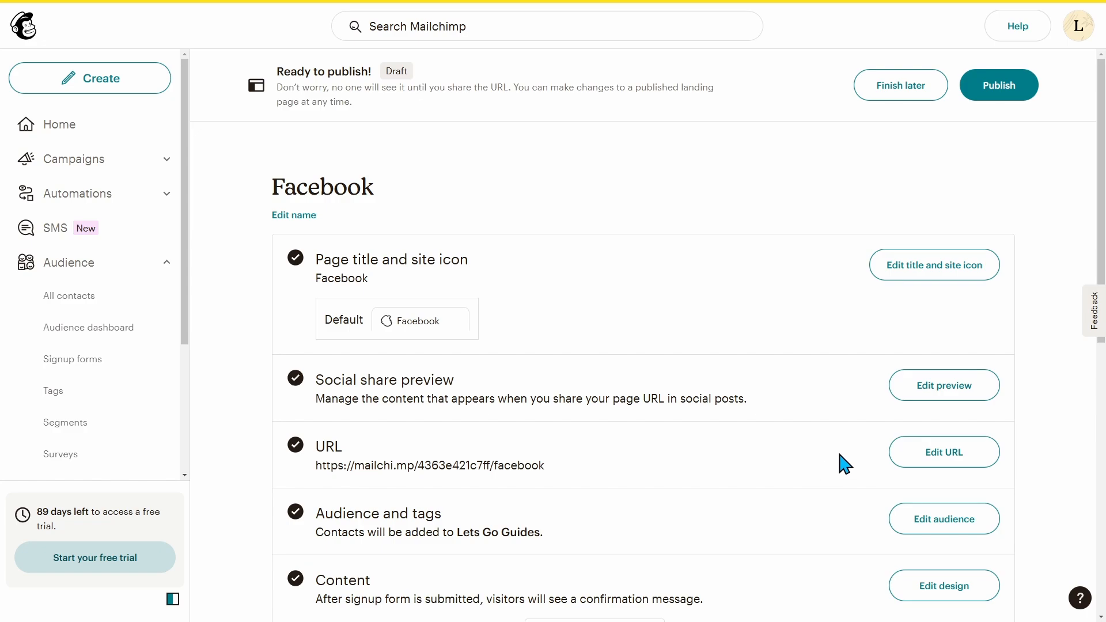
- Review the landing page's URL and its social share preview settings, including the title, description and image options
{"action": "left_click_drag", "start_coordinate": [546, 465], "coordinate": [321, 467]}
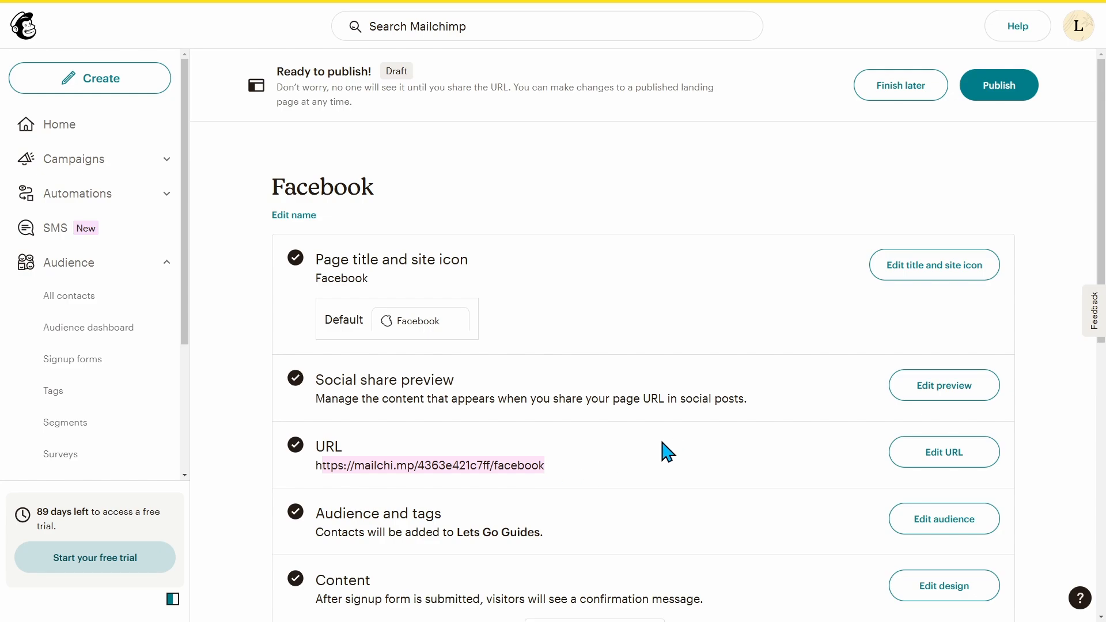
{"action": "left_click_drag", "start_coordinate": [330, 397], "coordinate": [728, 398]}
{"action": "left_click", "coordinate": [910, 391]}
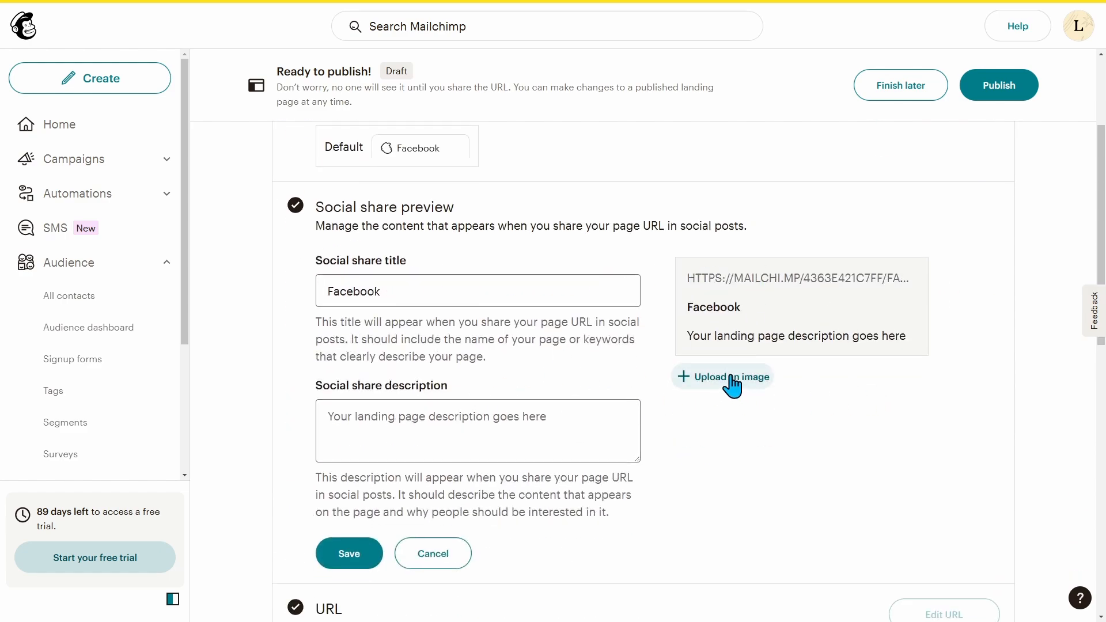
{"action": "scroll", "coordinate": [724, 372], "scroll_direction": "down", "scroll_amount": 1}
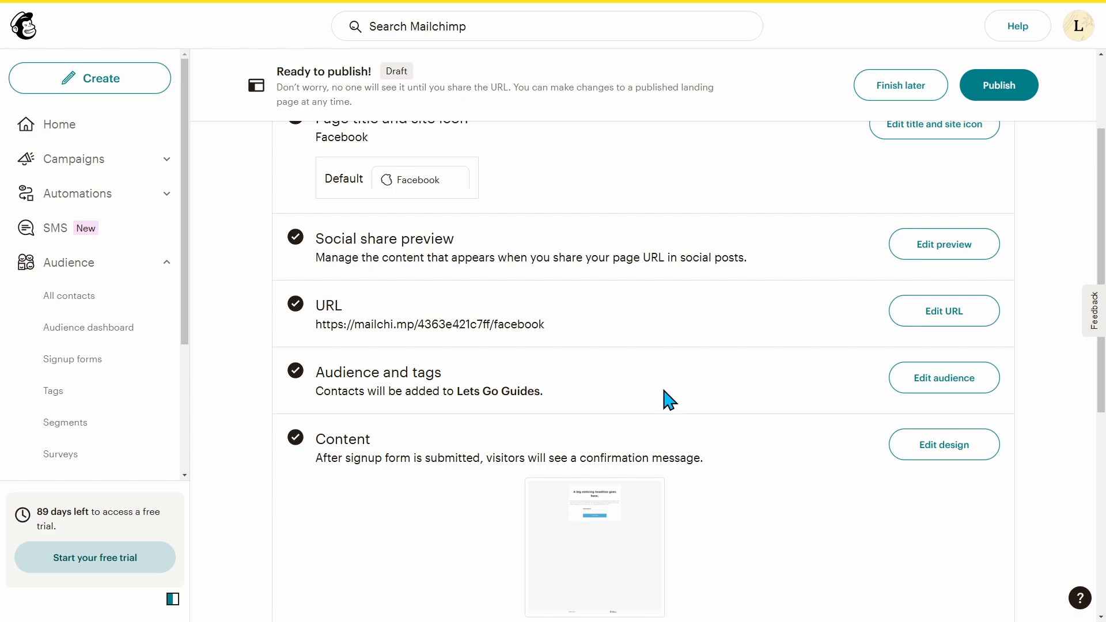
{"action": "double_click", "coordinate": [507, 324]}
- Create the tag "Facebook Contacts" for contacts who sign up through the landing page, save it, and publish the page
{"action": "left_click", "coordinate": [973, 380]}
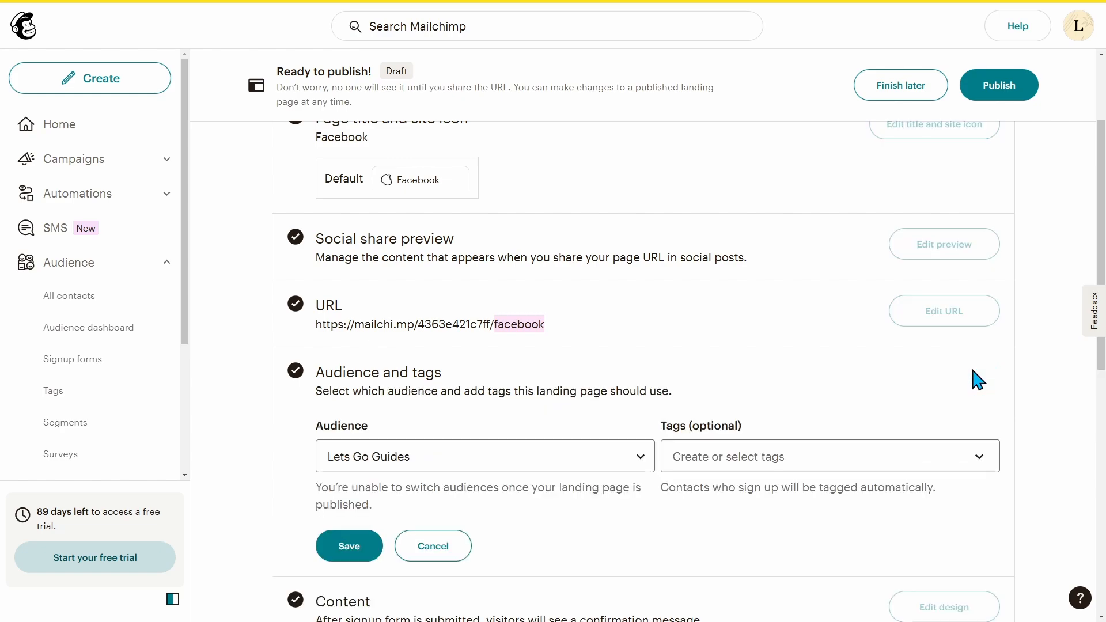
{"action": "scroll", "coordinate": [775, 374], "scroll_direction": "down", "scroll_amount": 2}
{"action": "left_click", "coordinate": [771, 347]}
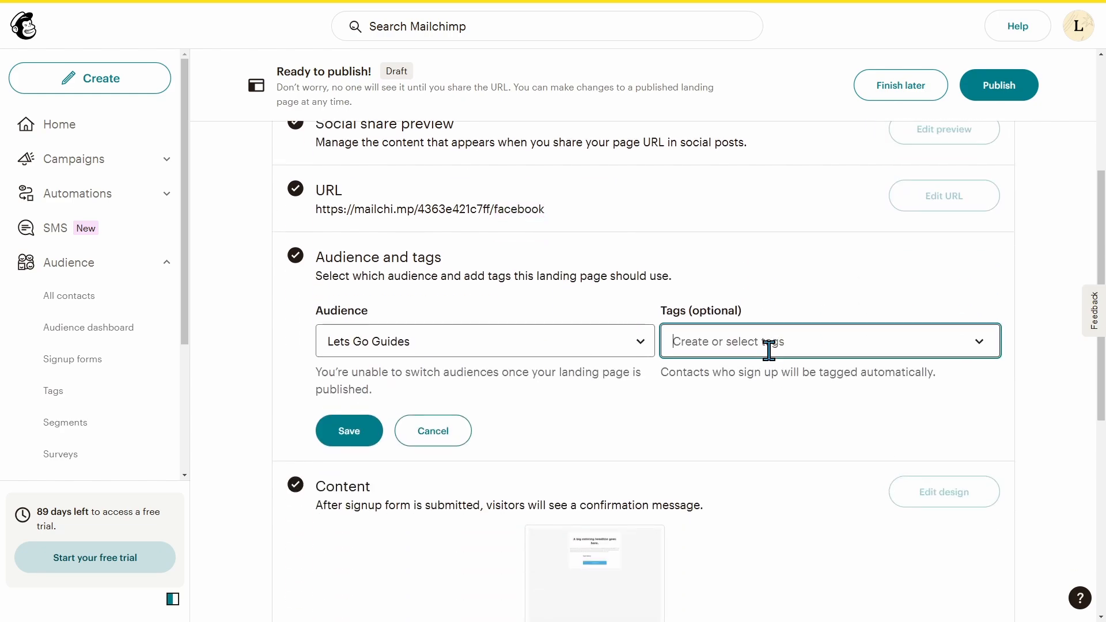
{"action": "type", "text": "Faceb"}
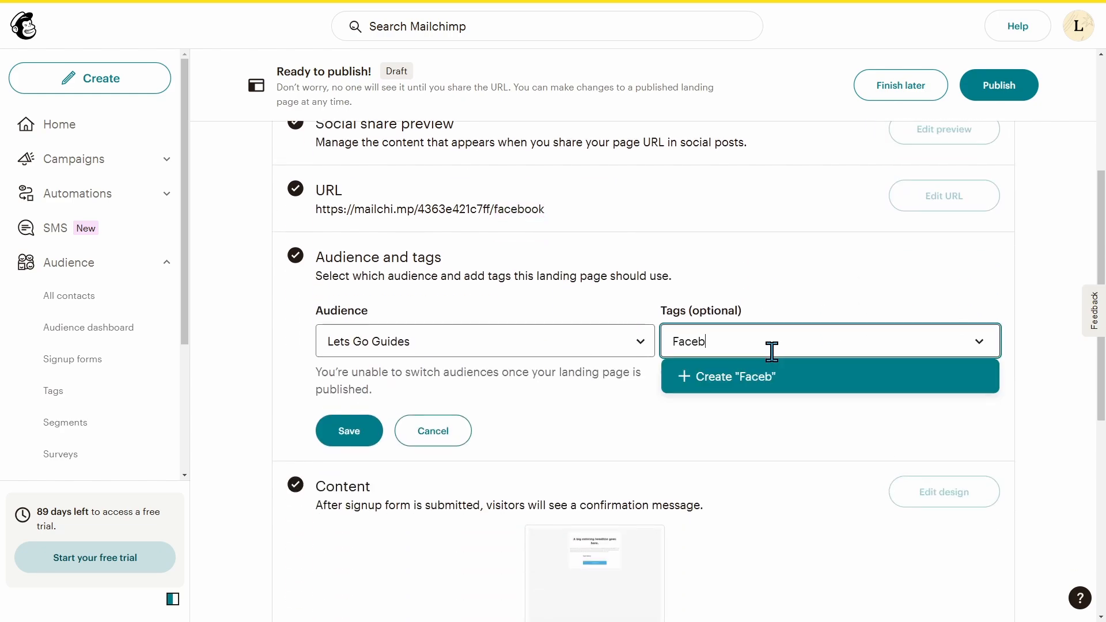
{"action": "type", "text": "ook Contacts"}
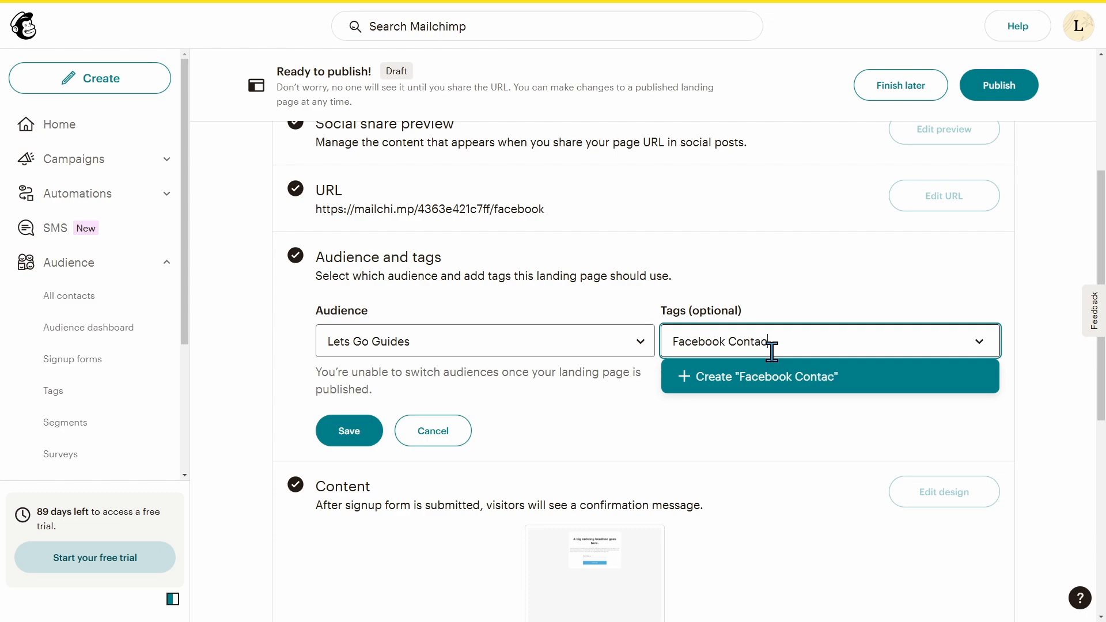
{"action": "left_click", "coordinate": [788, 376]}
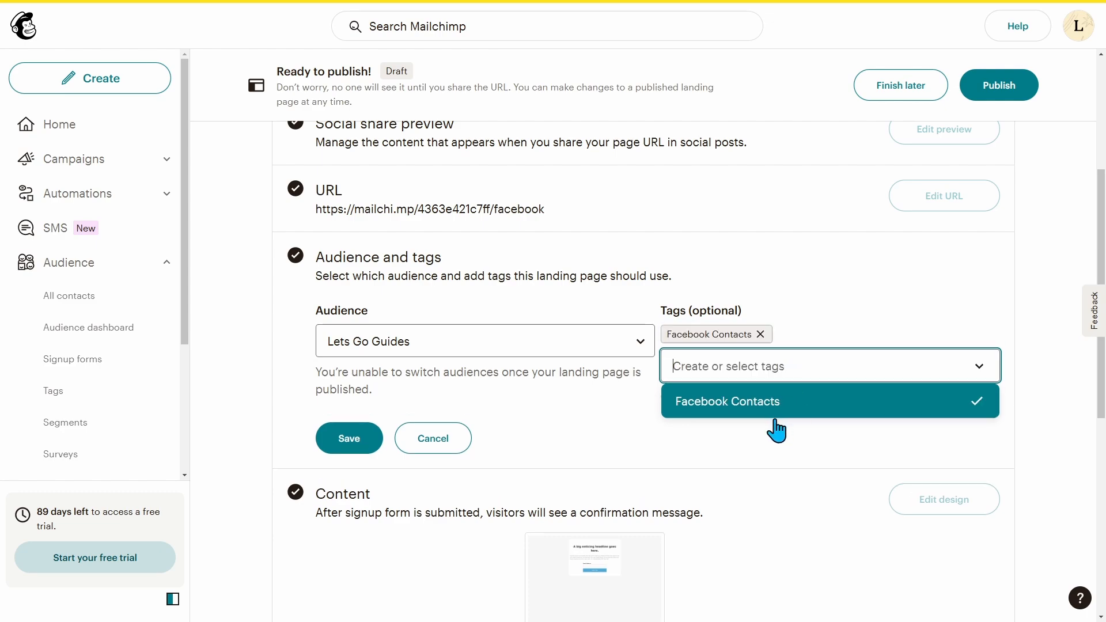
{"action": "left_click", "coordinate": [373, 440]}
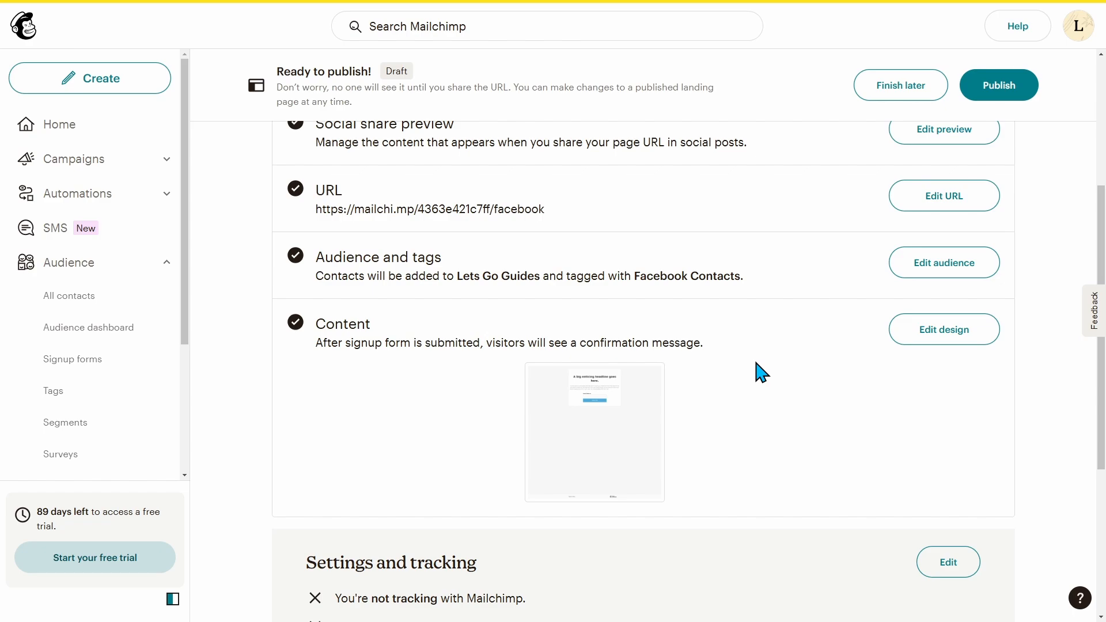
{"action": "scroll", "coordinate": [766, 403], "scroll_direction": "down", "scroll_amount": 5}
{"action": "left_click", "coordinate": [1000, 96]}
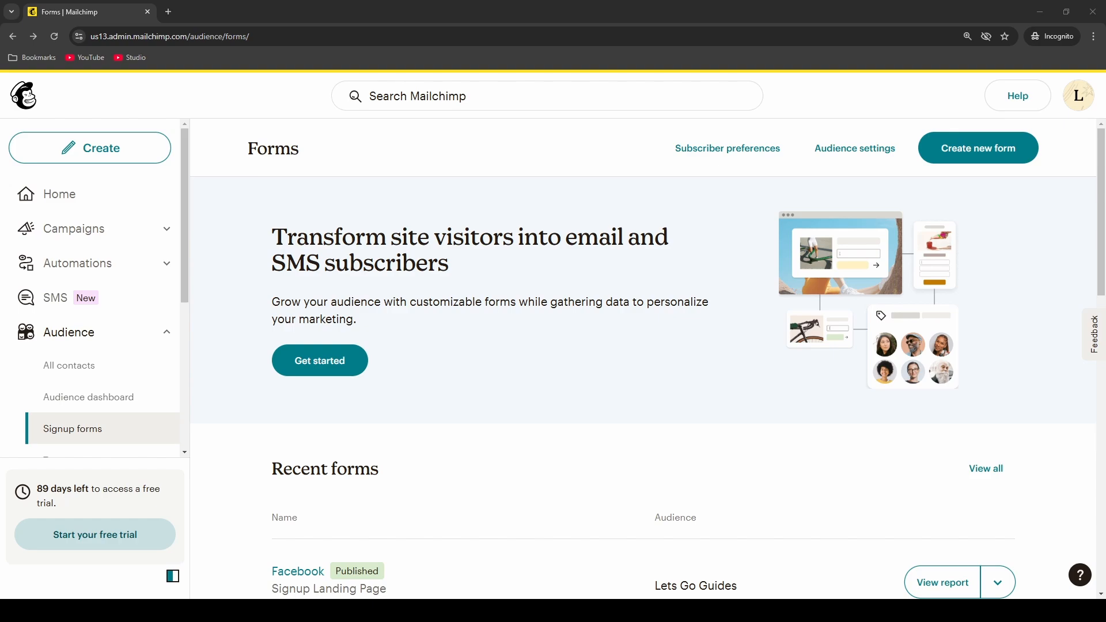
- Create a pop-up form named "Website Popup" for the Lets Go Guides audience and open its website connection setup
{"action": "left_click", "coordinate": [328, 366]}
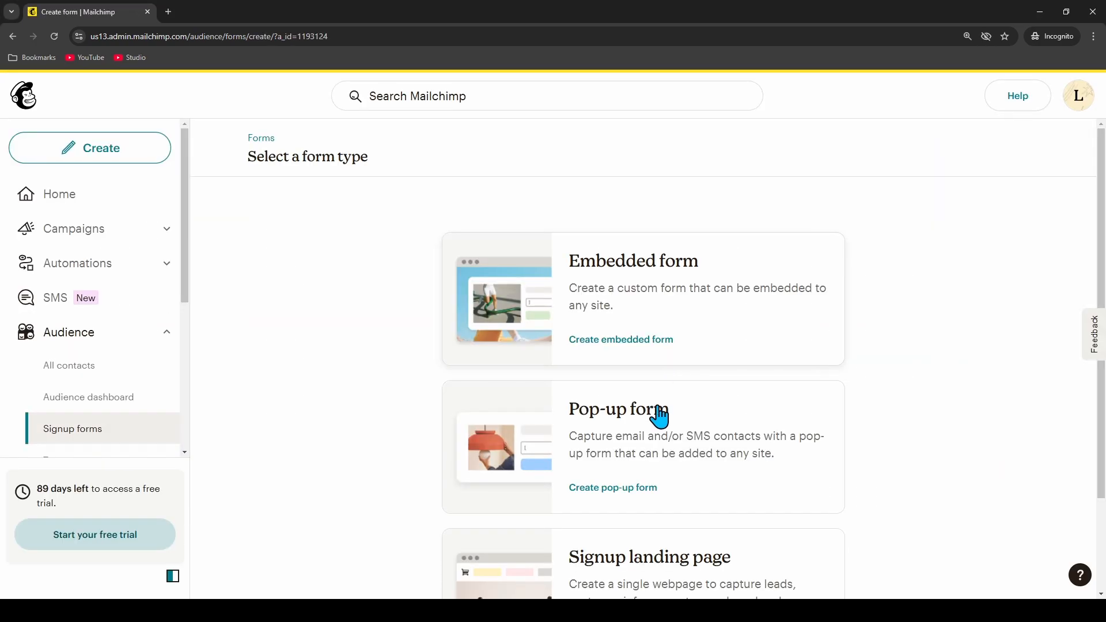
{"action": "left_click", "coordinate": [630, 447]}
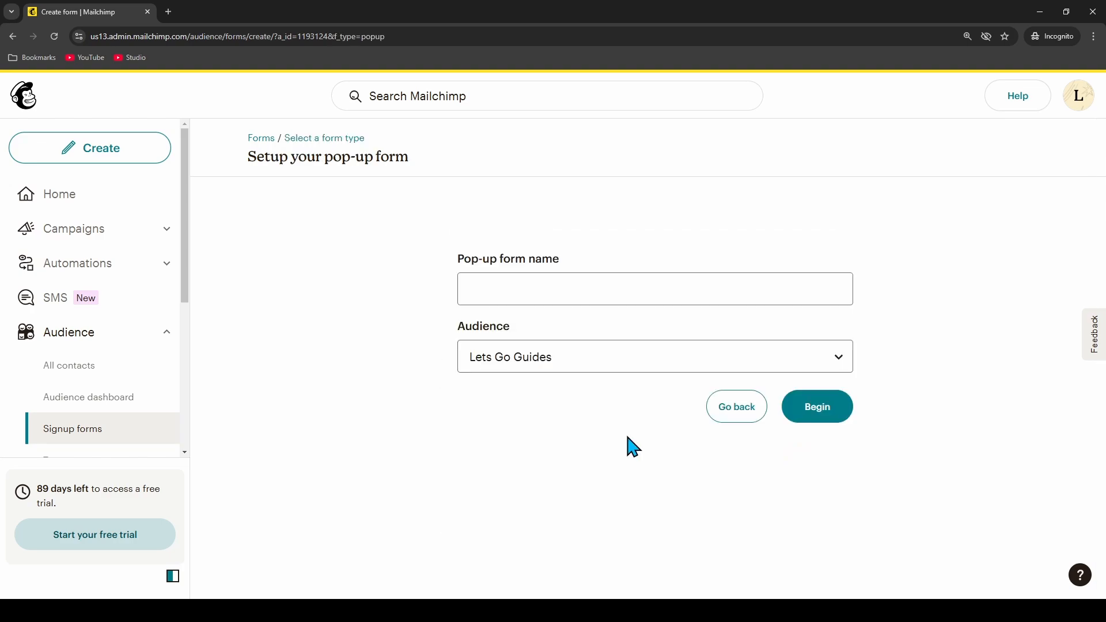
{"action": "left_click", "coordinate": [573, 293]}
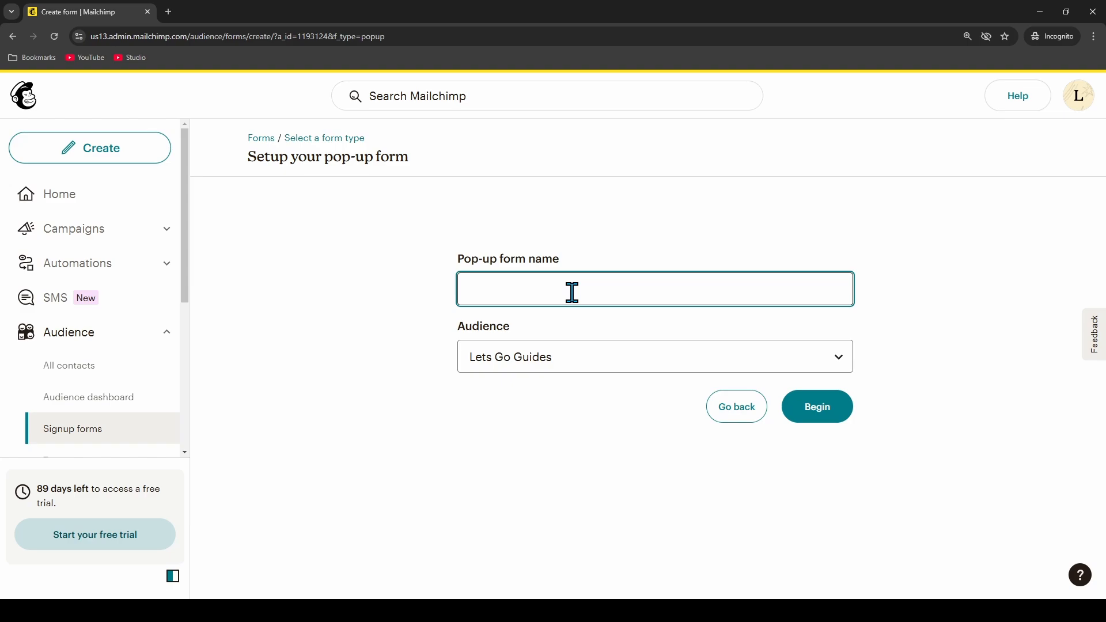
{"action": "type", "text": "Website Popup"}
{"action": "left_click", "coordinate": [798, 411]}
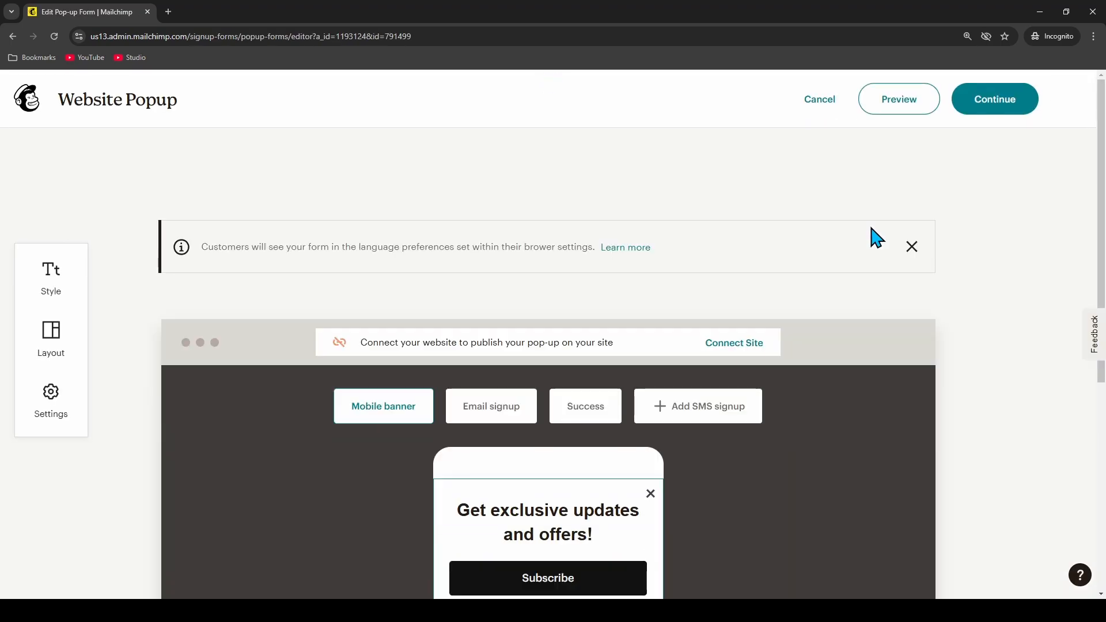
{"action": "left_click", "coordinate": [746, 344]}
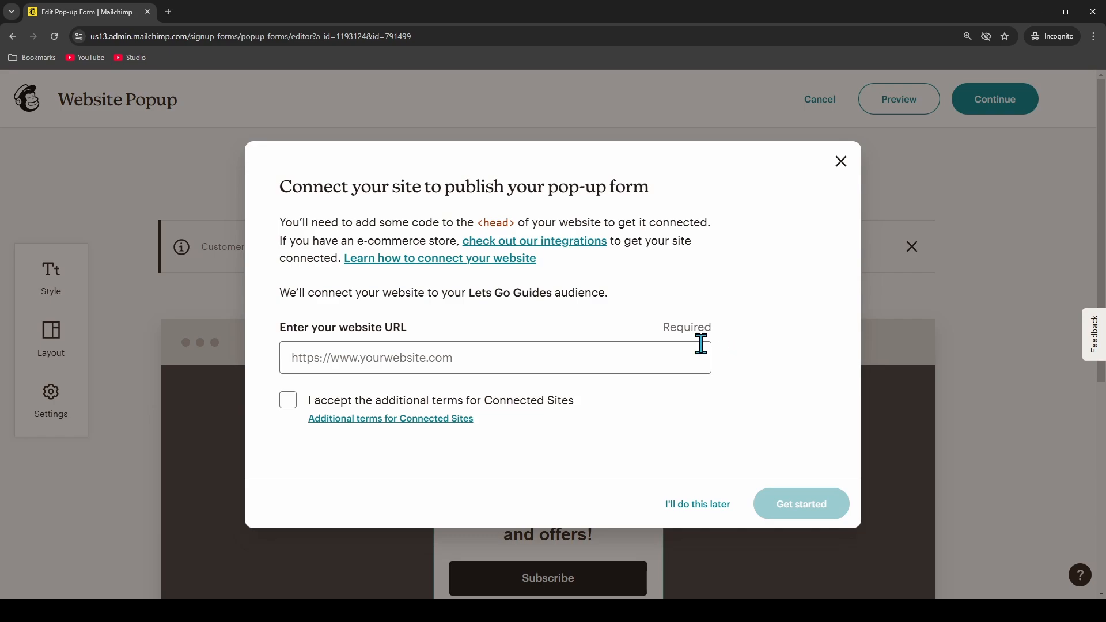
- Read the requirements for connecting a website to the pop-up form, and close the setup without connecting a site
{"action": "left_click_drag", "start_coordinate": [404, 225], "coordinate": [620, 213]}
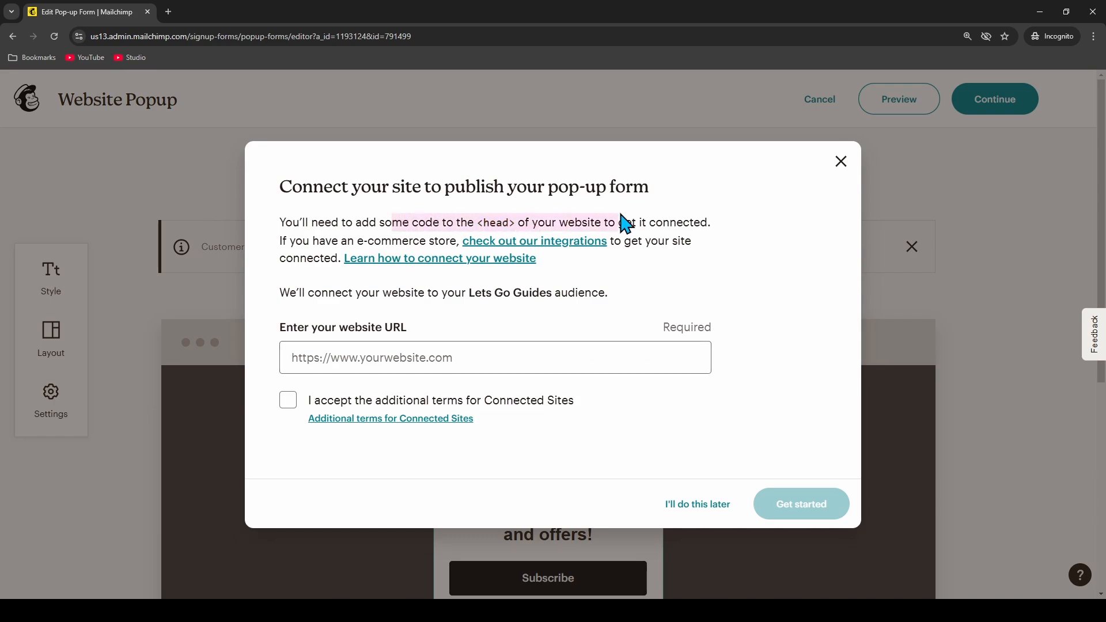
{"action": "left_click", "coordinate": [662, 212]}
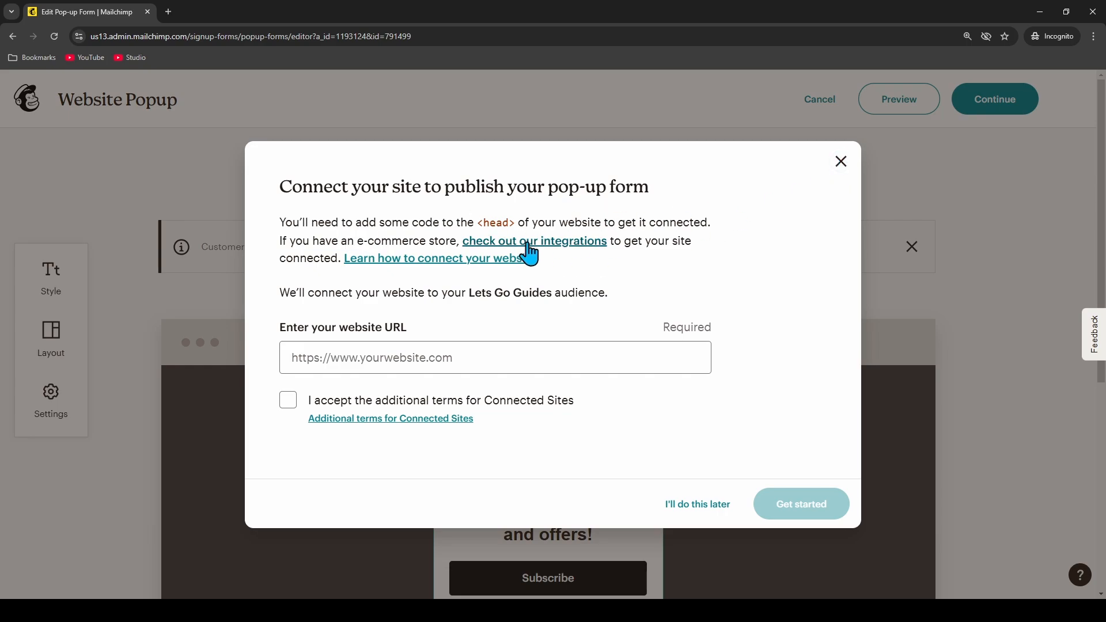
{"action": "left_click", "coordinate": [840, 161]}
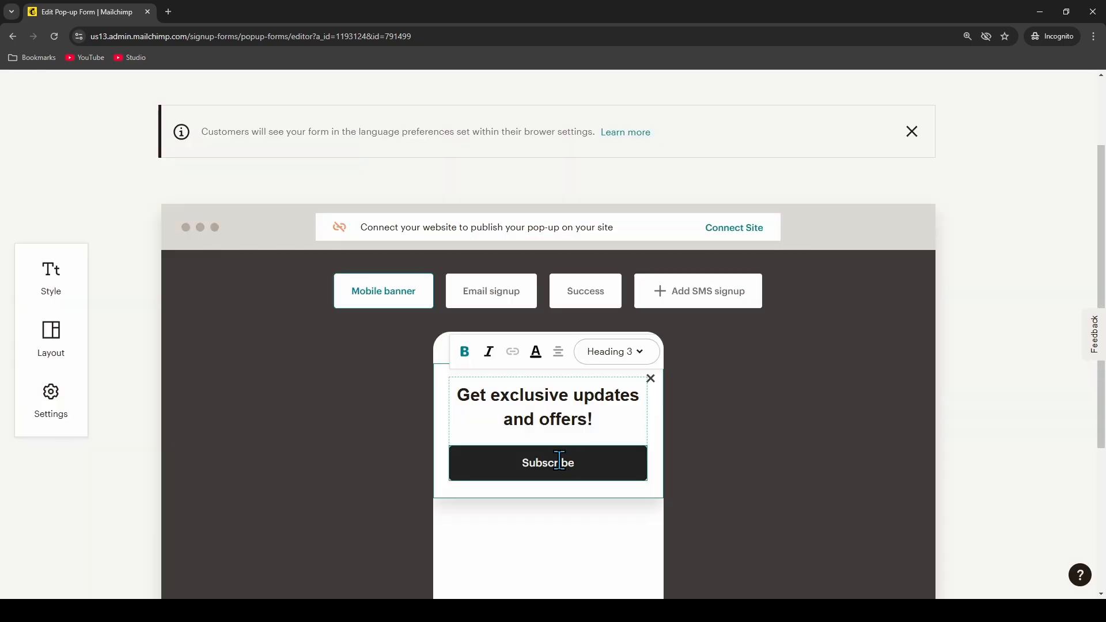
- Compare the pop-up form's email signup design with its mobile banner design
{"action": "left_click", "coordinate": [492, 291]}
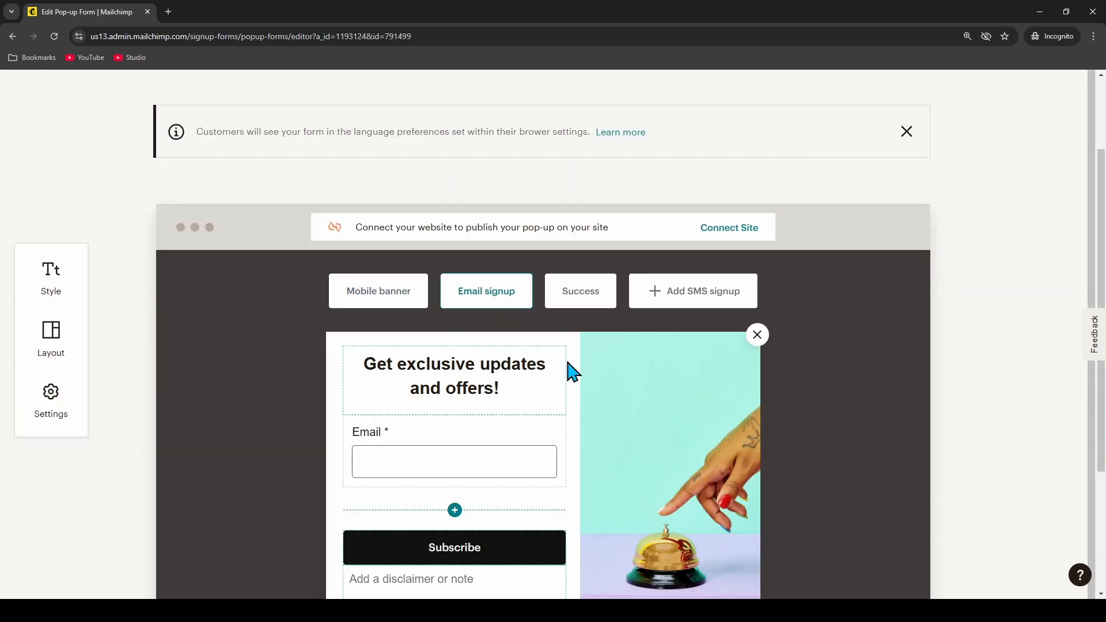
{"action": "scroll", "coordinate": [571, 370], "scroll_direction": "down", "scroll_amount": 1}
{"action": "scroll", "coordinate": [570, 370], "scroll_direction": "down", "scroll_amount": 1}
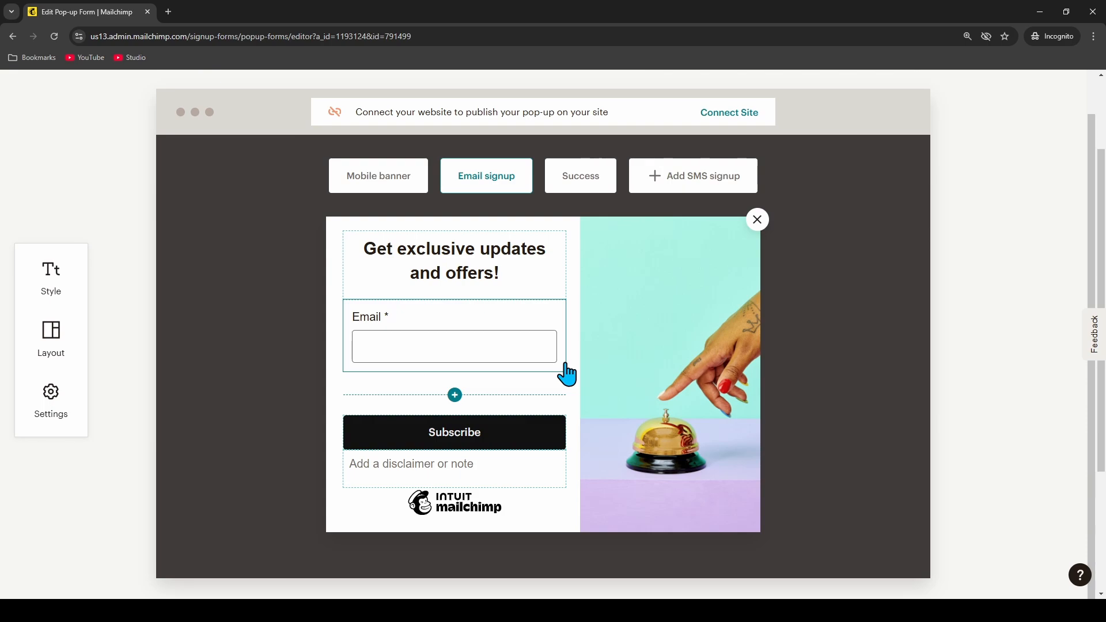
{"action": "left_click", "coordinate": [393, 183]}
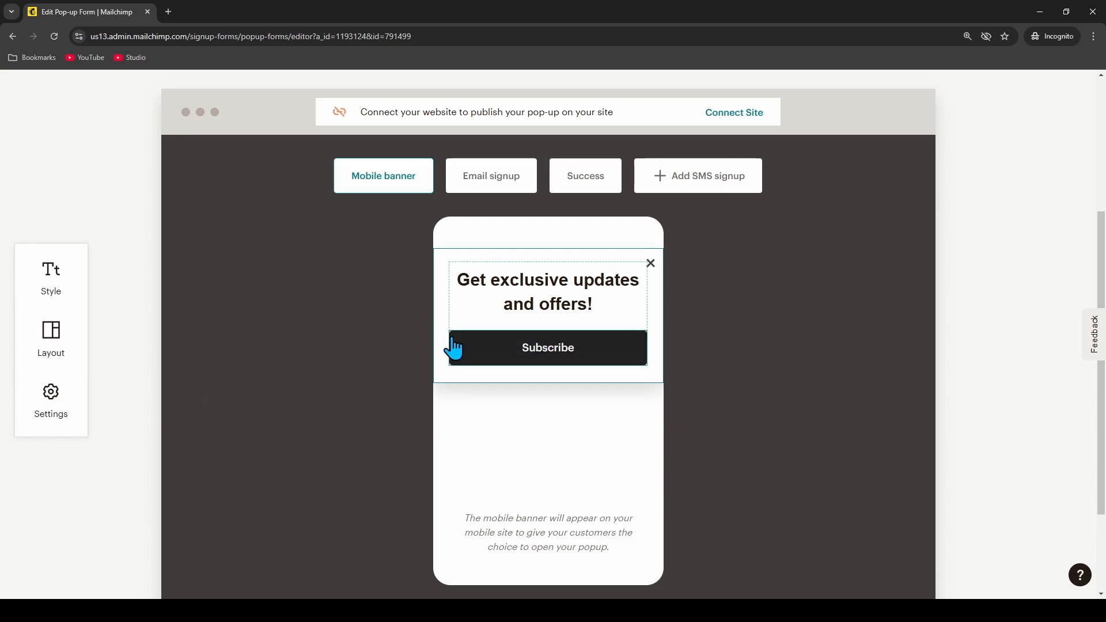
- Set the pop-up to display after 5 seconds and review its other general settings
{"action": "left_click", "coordinate": [37, 430]}
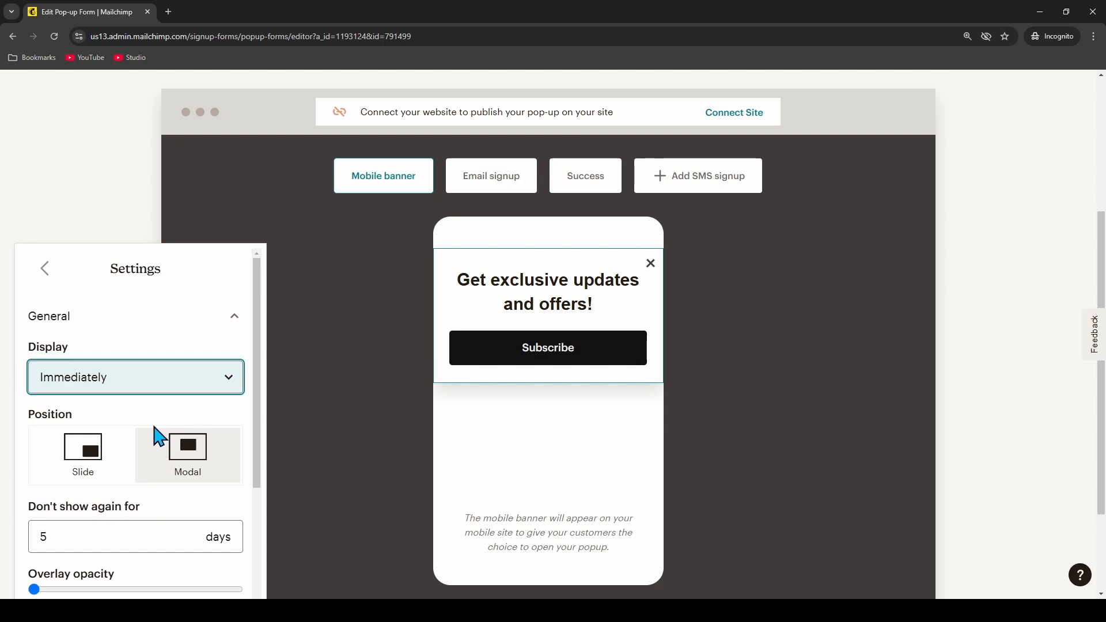
{"action": "scroll", "coordinate": [172, 436], "scroll_direction": "down", "scroll_amount": 3}
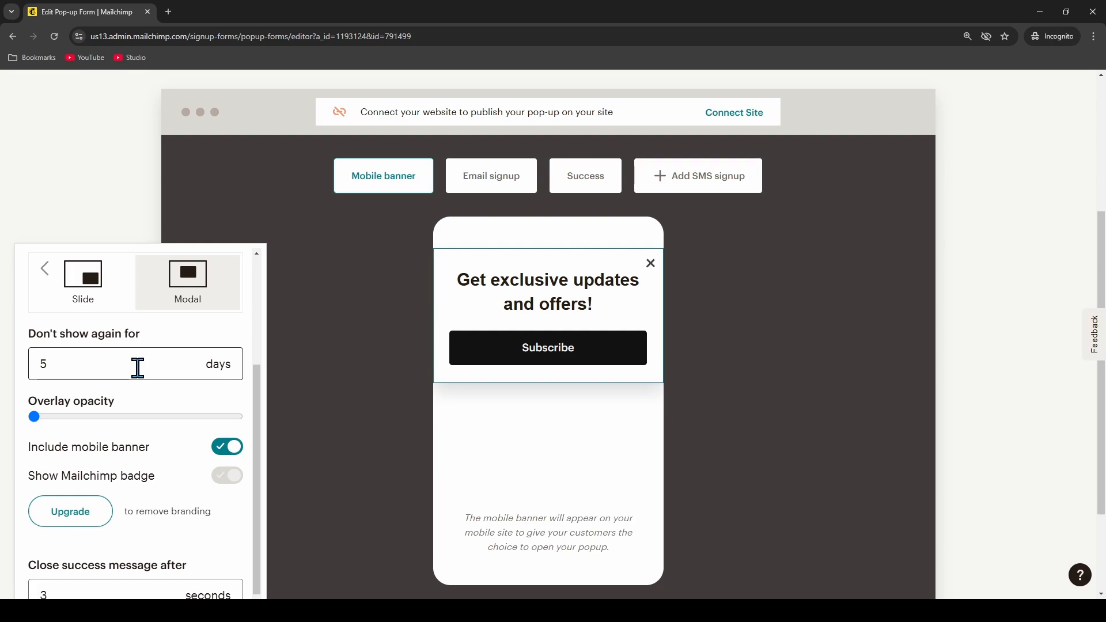
{"action": "scroll", "coordinate": [133, 501], "scroll_direction": "up", "scroll_amount": 3}
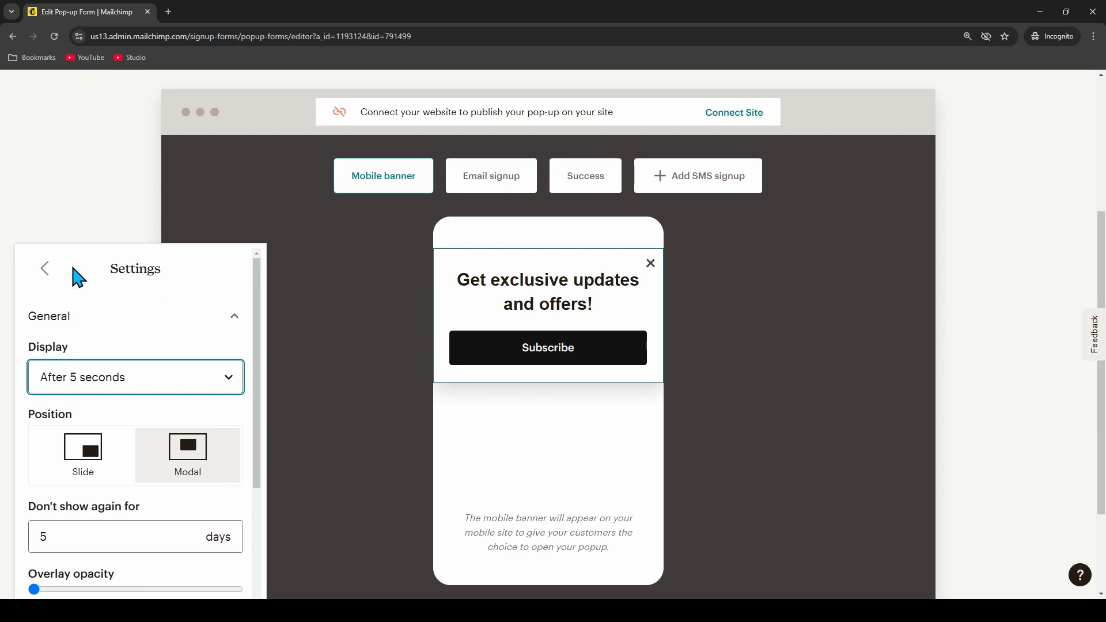
{"action": "left_click", "coordinate": [44, 269]}
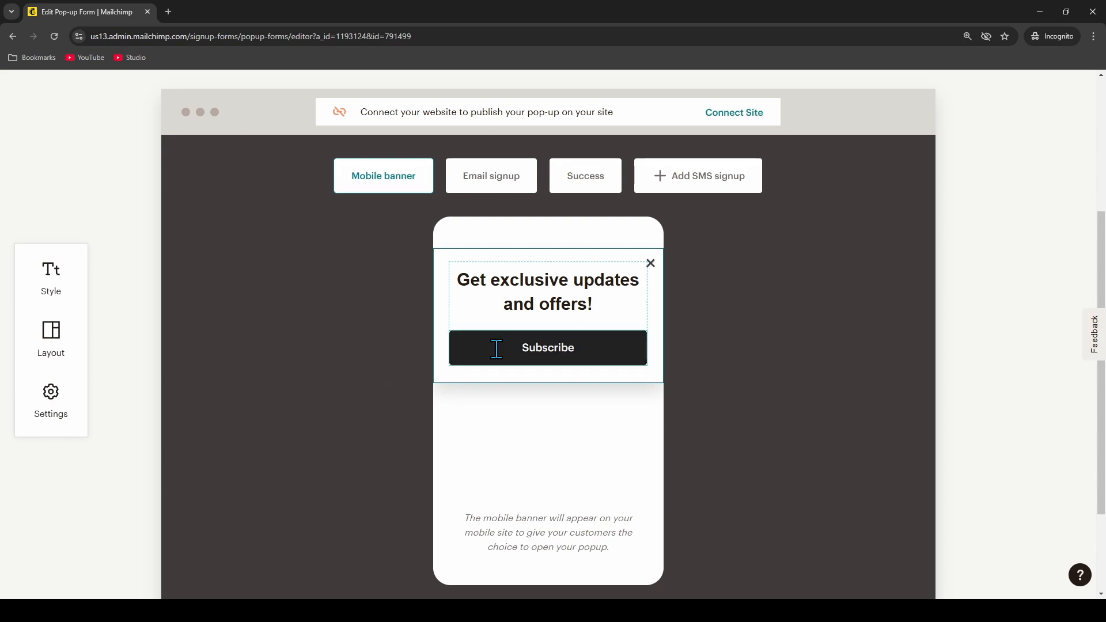
- Try adding a description with helper text to the Email field of the email signup form
{"action": "left_click", "coordinate": [500, 184]}
{"action": "left_click", "coordinate": [478, 340]}
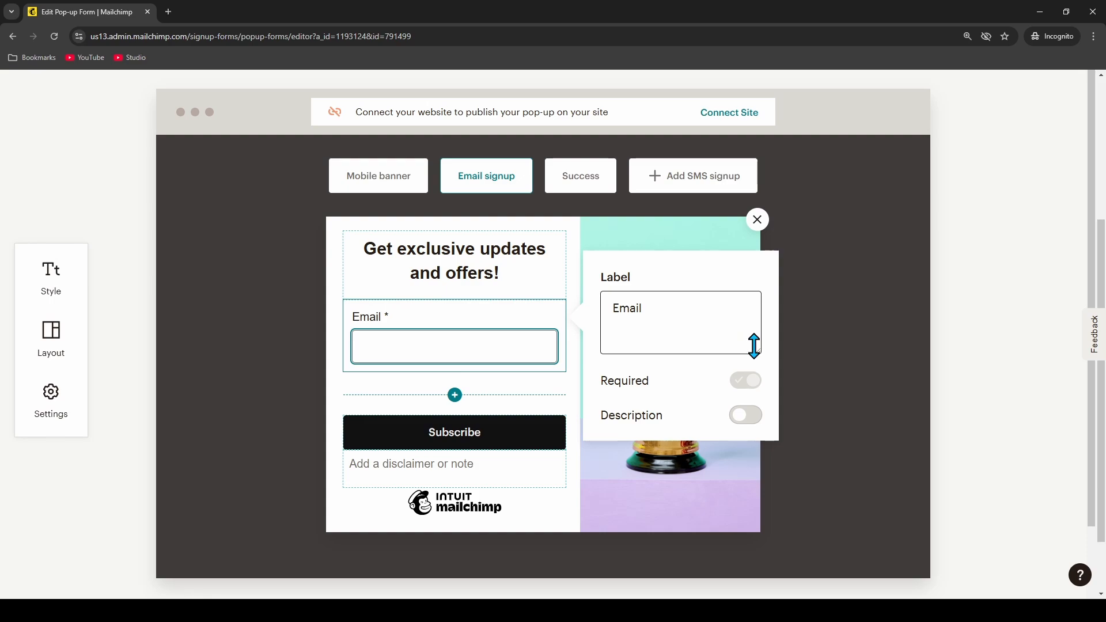
{"action": "left_click", "coordinate": [747, 416]}
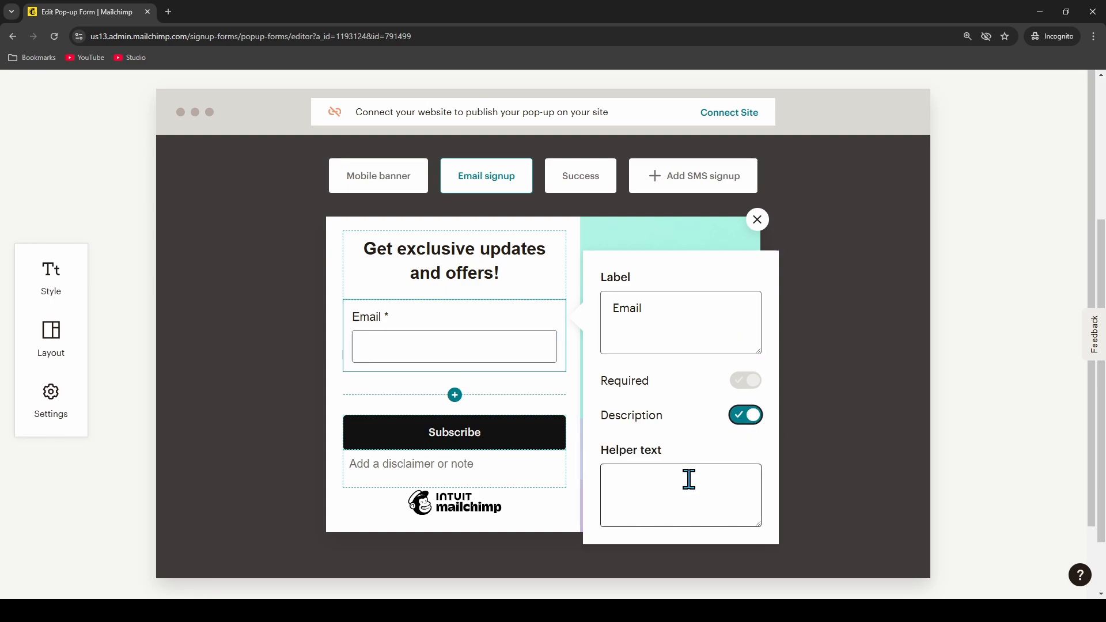
{"action": "left_click", "coordinate": [746, 417]}
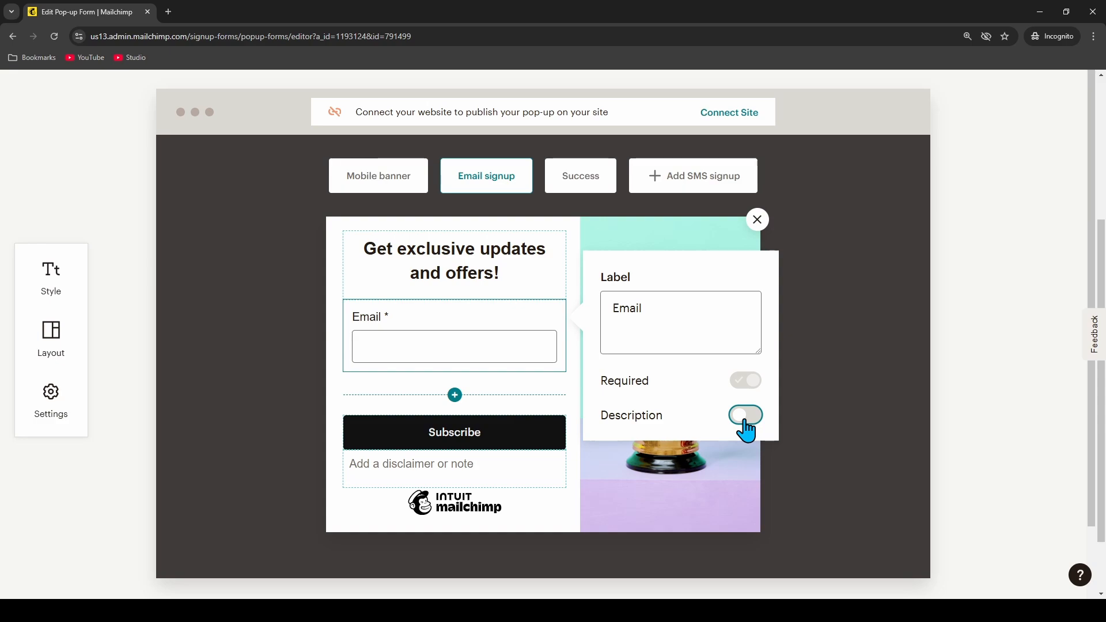
- Review the pop-up's success message and the SMS signup option, and leave the pop-up editor
{"action": "left_click", "coordinate": [588, 190]}
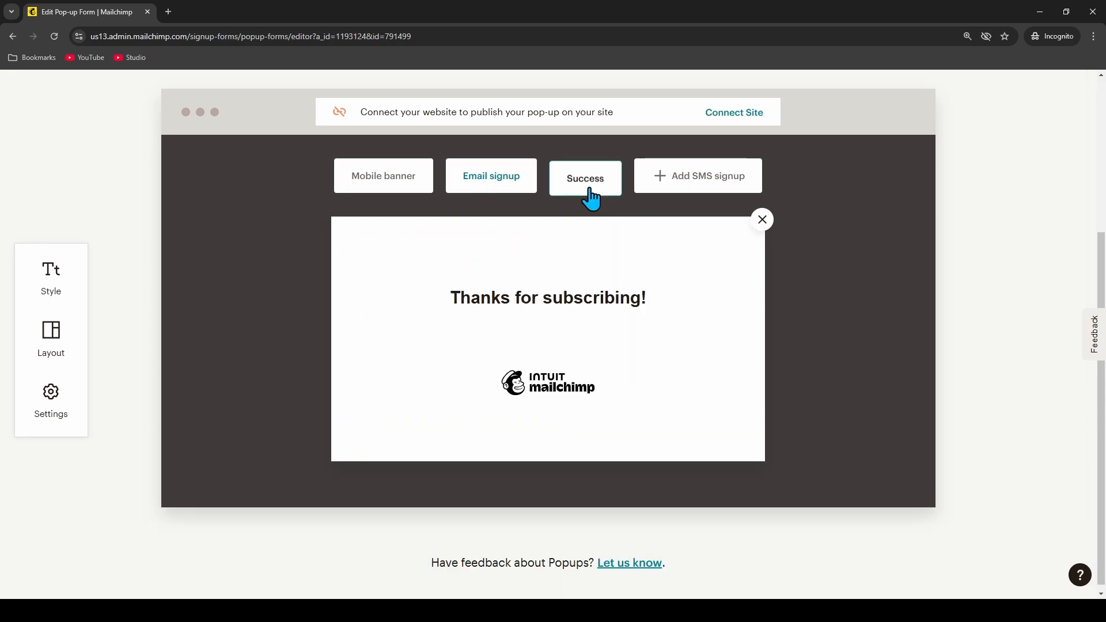
{"action": "left_click", "coordinate": [554, 297]}
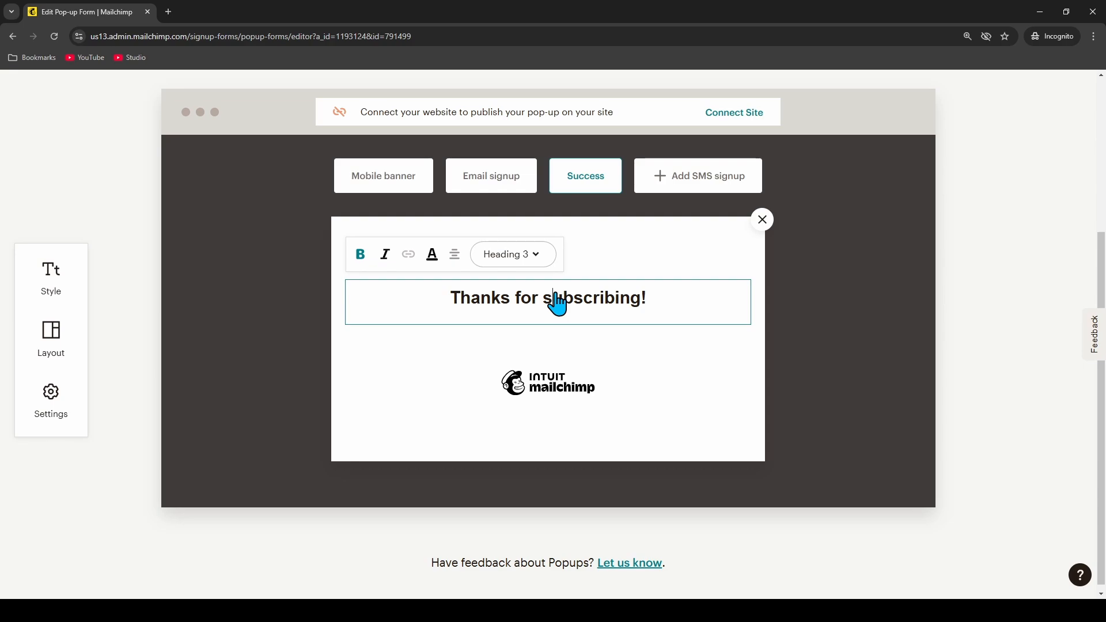
{"action": "left_click", "coordinate": [697, 183]}
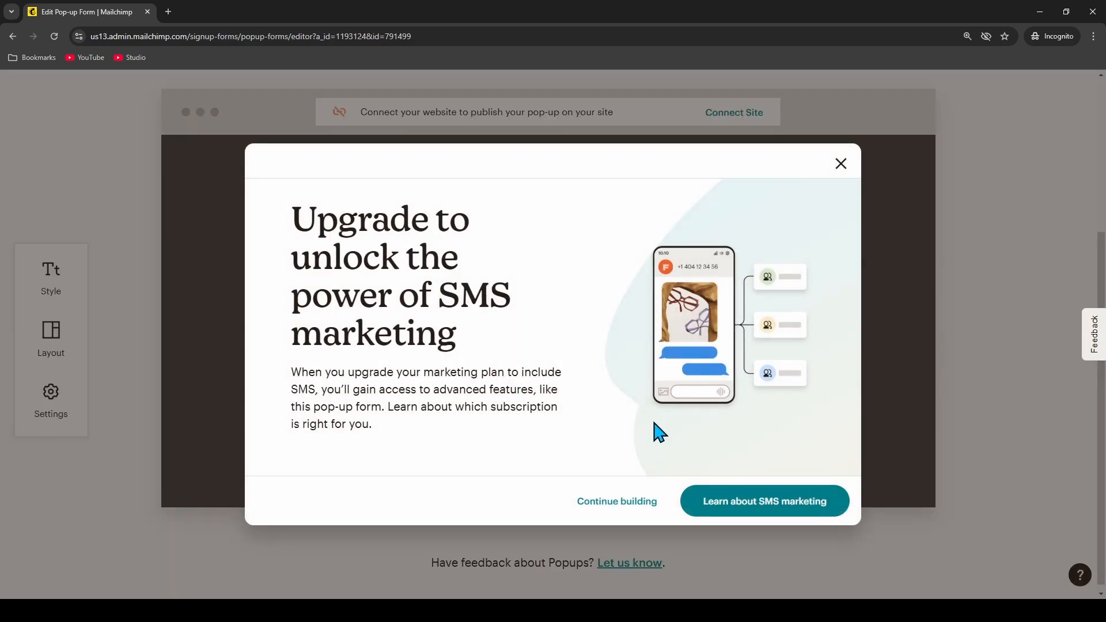
{"action": "left_click", "coordinate": [871, 371]}
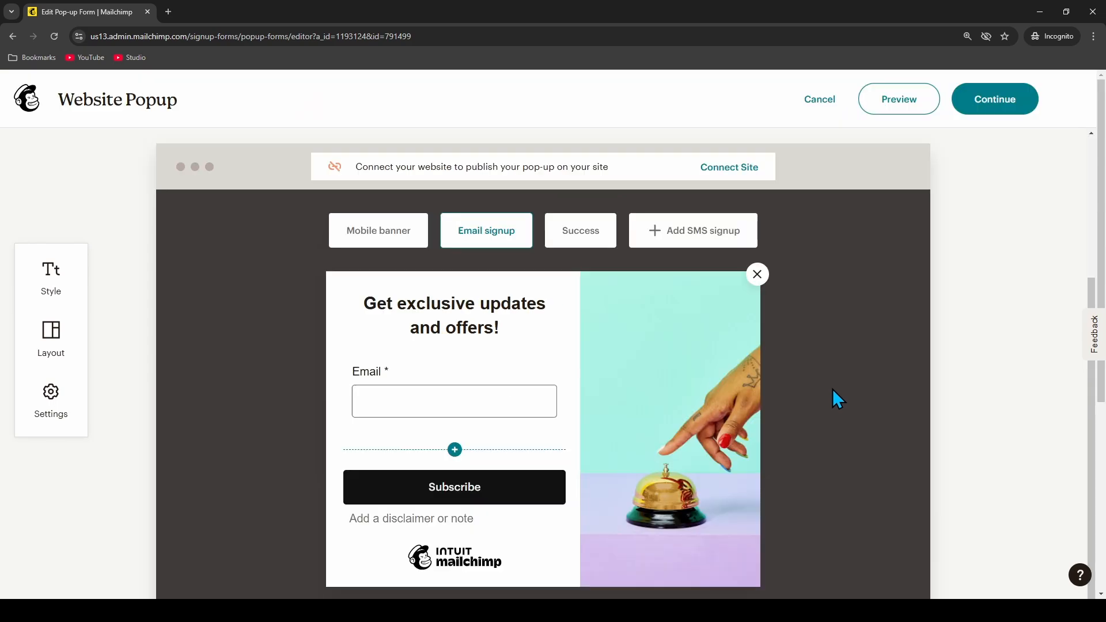
{"action": "left_click", "coordinate": [818, 101]}
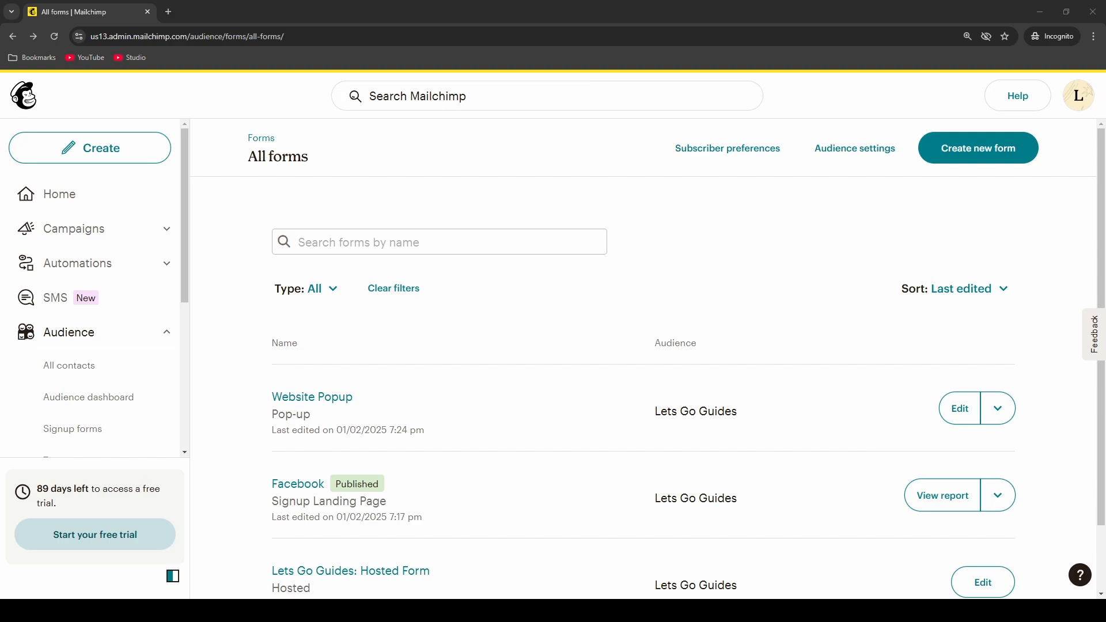
- Review the form for adding a single subscriber to the Lets Go Guides audience, and look through the audience management options
{"action": "left_click", "coordinate": [95, 369]}
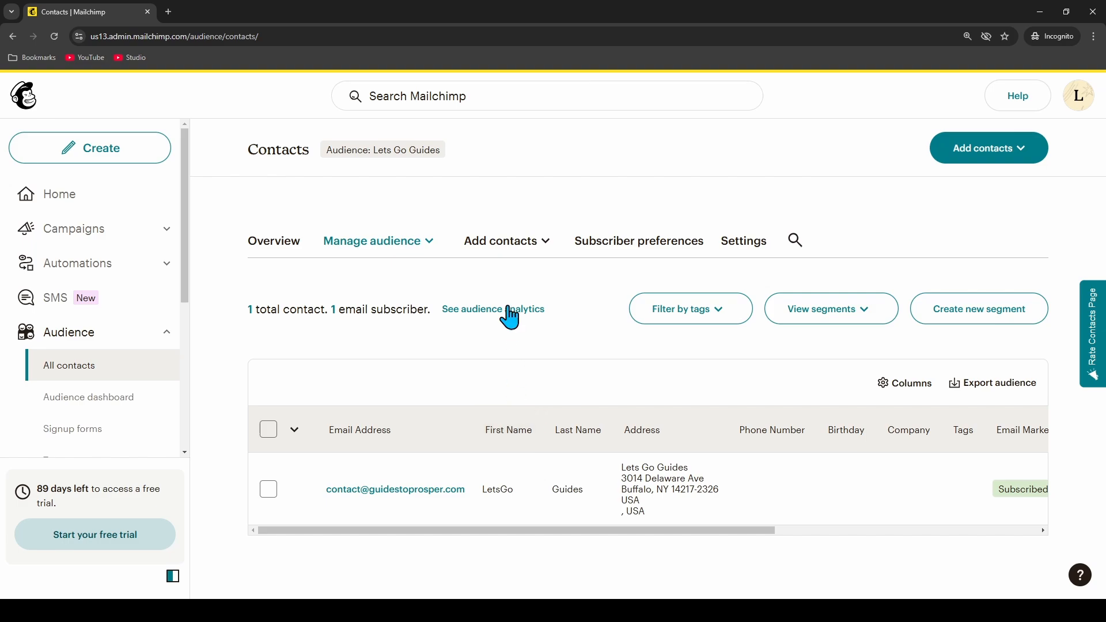
{"action": "left_click", "coordinate": [518, 252]}
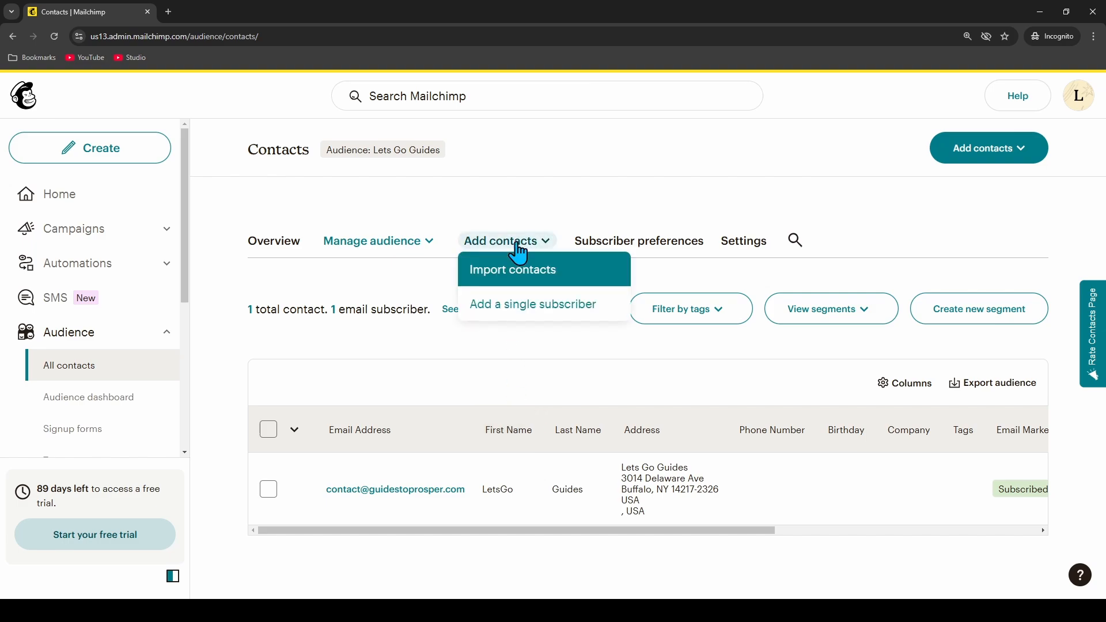
{"action": "left_click", "coordinate": [559, 312]}
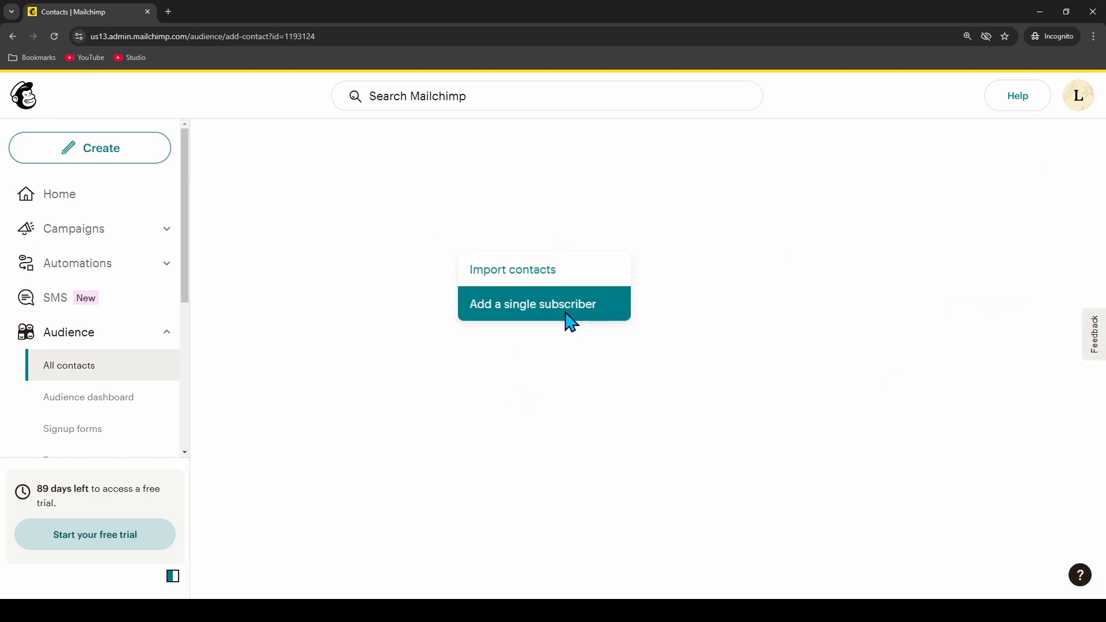
{"action": "scroll", "coordinate": [535, 348], "scroll_direction": "down", "scroll_amount": 4}
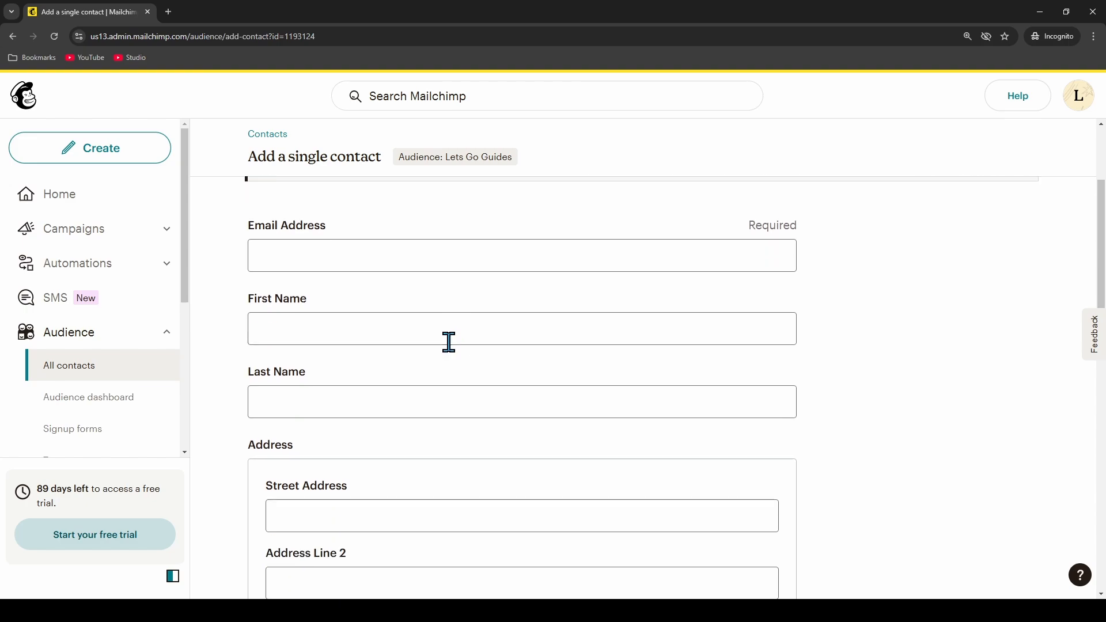
{"action": "scroll", "coordinate": [448, 344], "scroll_direction": "down", "scroll_amount": 5}
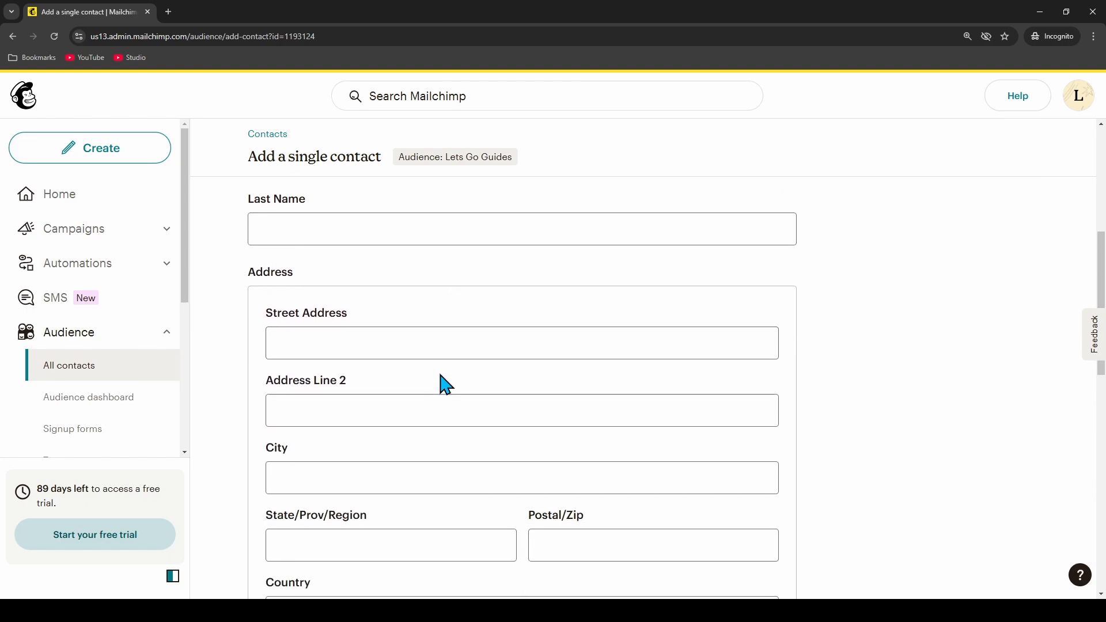
{"action": "scroll", "coordinate": [447, 387], "scroll_direction": "up", "scroll_amount": 9}
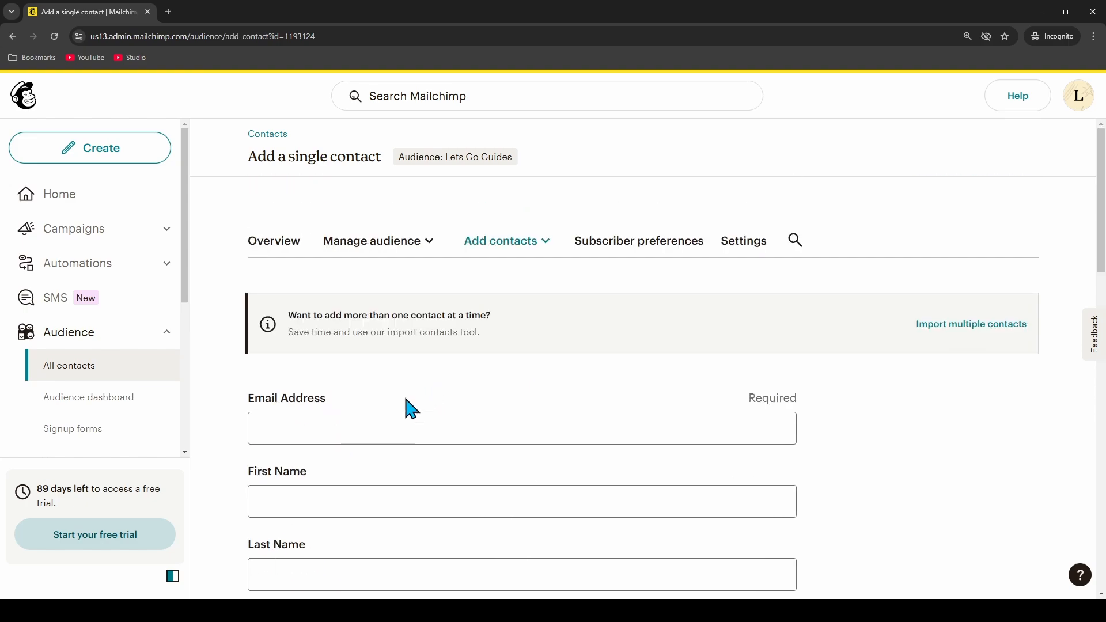
{"action": "left_click", "coordinate": [368, 437]}
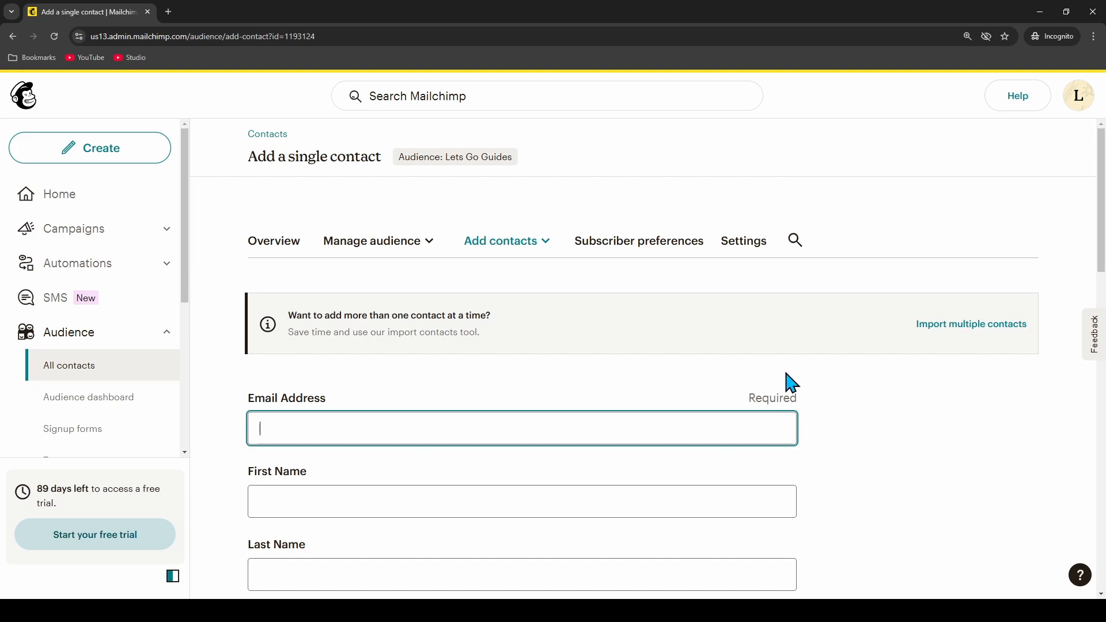
{"action": "left_click", "coordinate": [654, 352]}
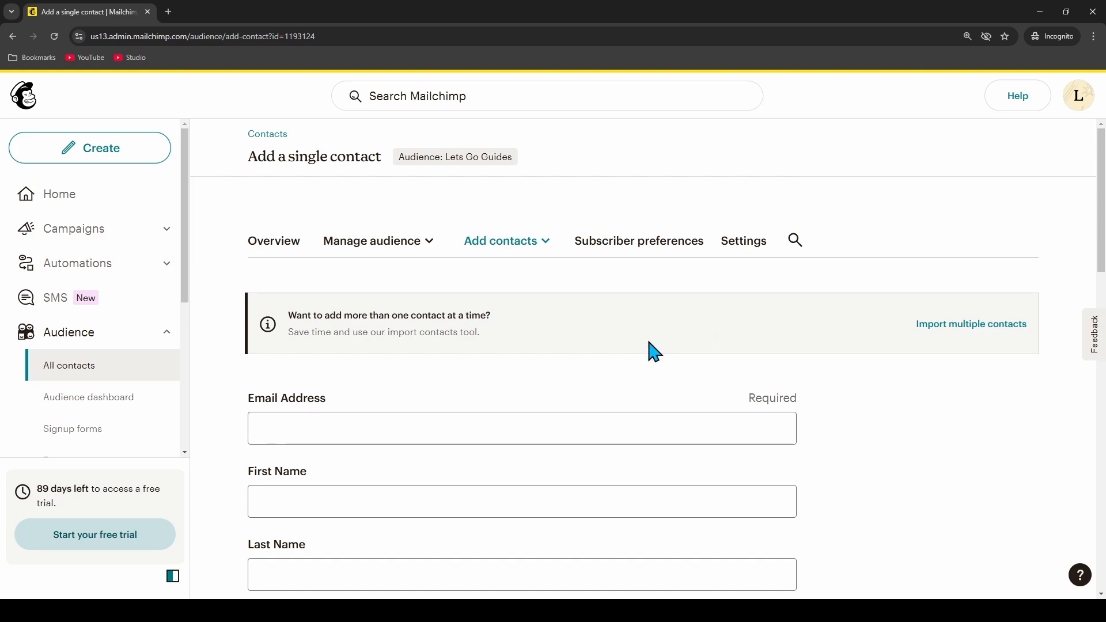
{"action": "left_click", "coordinate": [402, 247]}
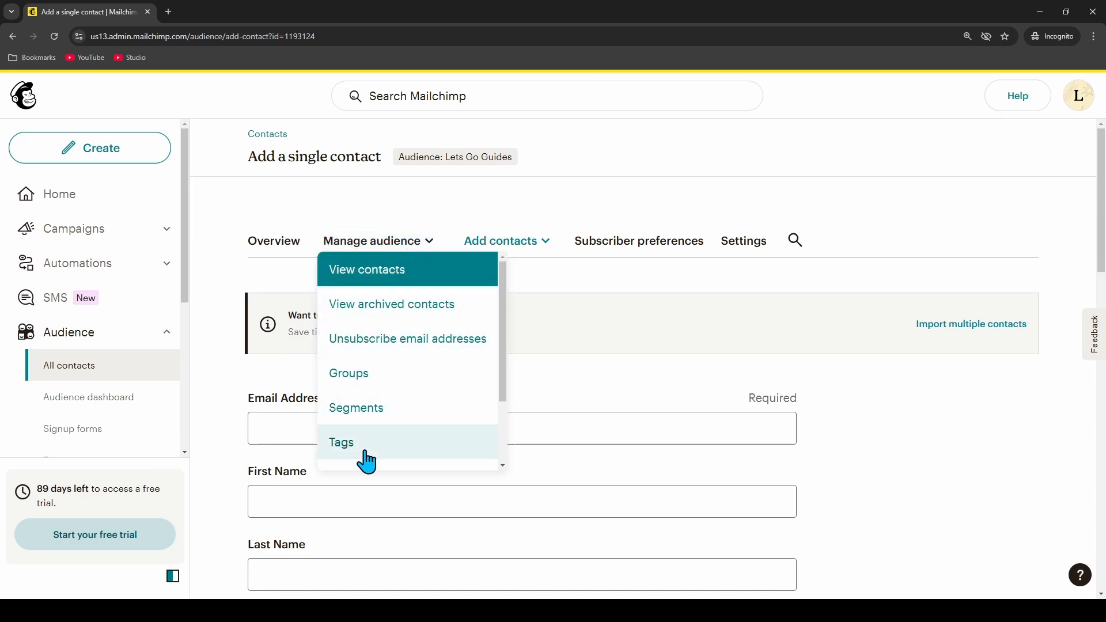
{"action": "left_click", "coordinate": [381, 376]}
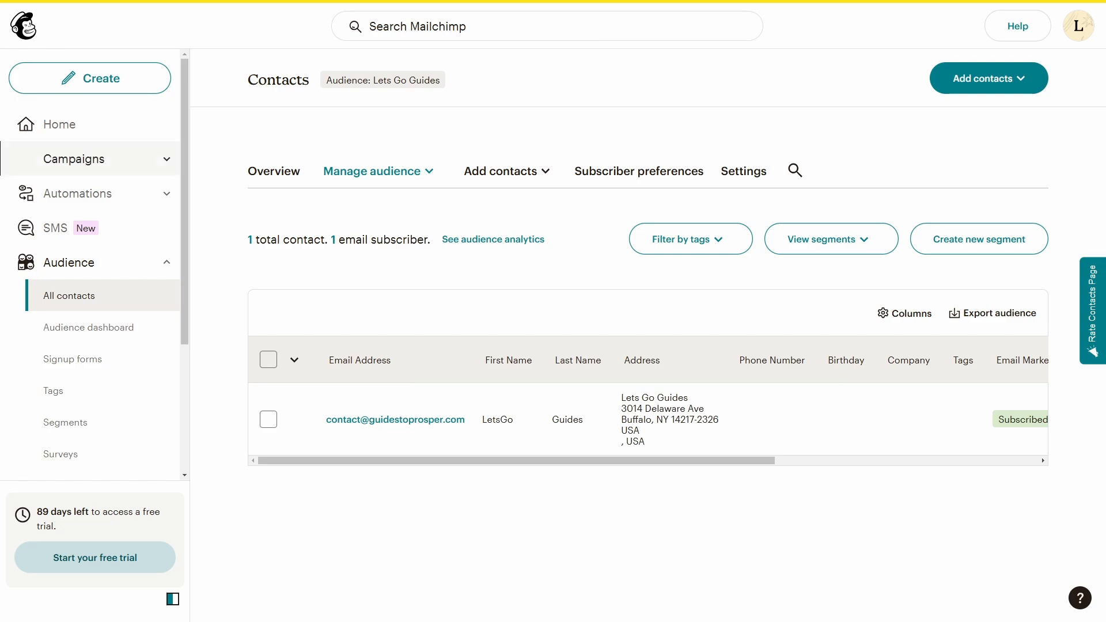
- Start designing a new regular email from the list of all campaigns
{"action": "left_click", "coordinate": [141, 159]}
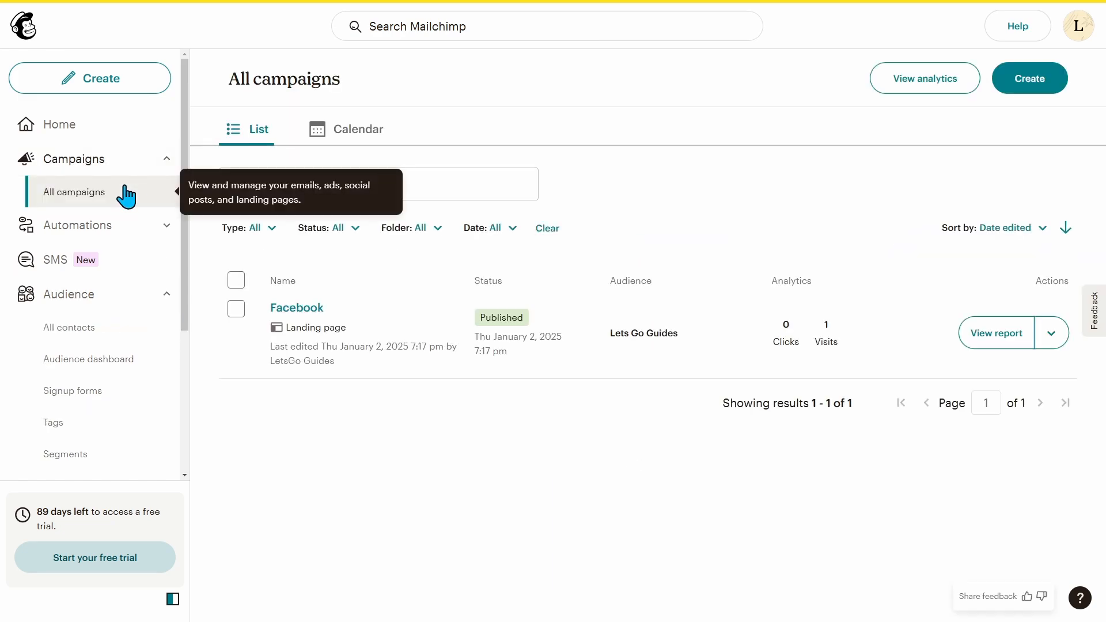
{"action": "left_click", "coordinate": [1042, 82]}
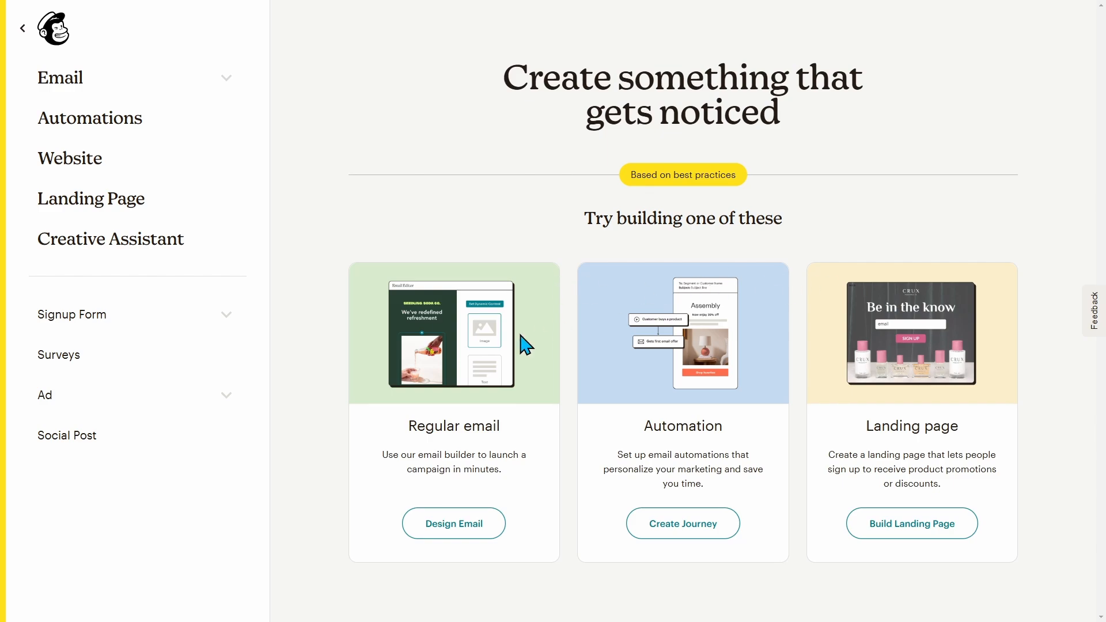
{"action": "left_click", "coordinate": [449, 527]}
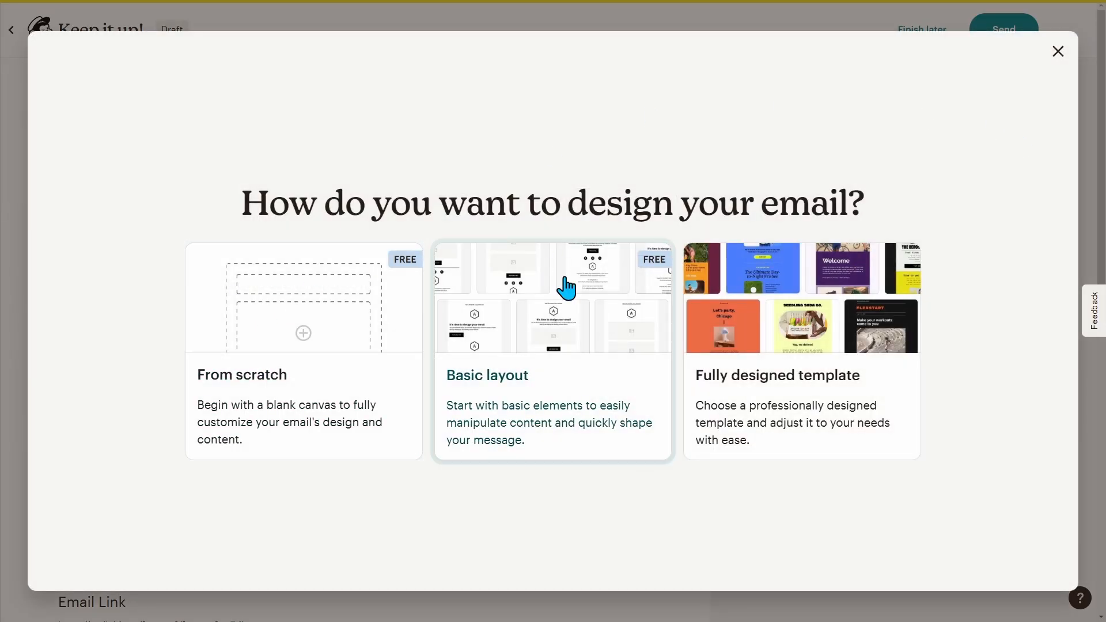
- Browse the fully designed email templates and the basic layouts, and apply the Natural basic layout to the email
{"action": "left_click", "coordinate": [795, 316]}
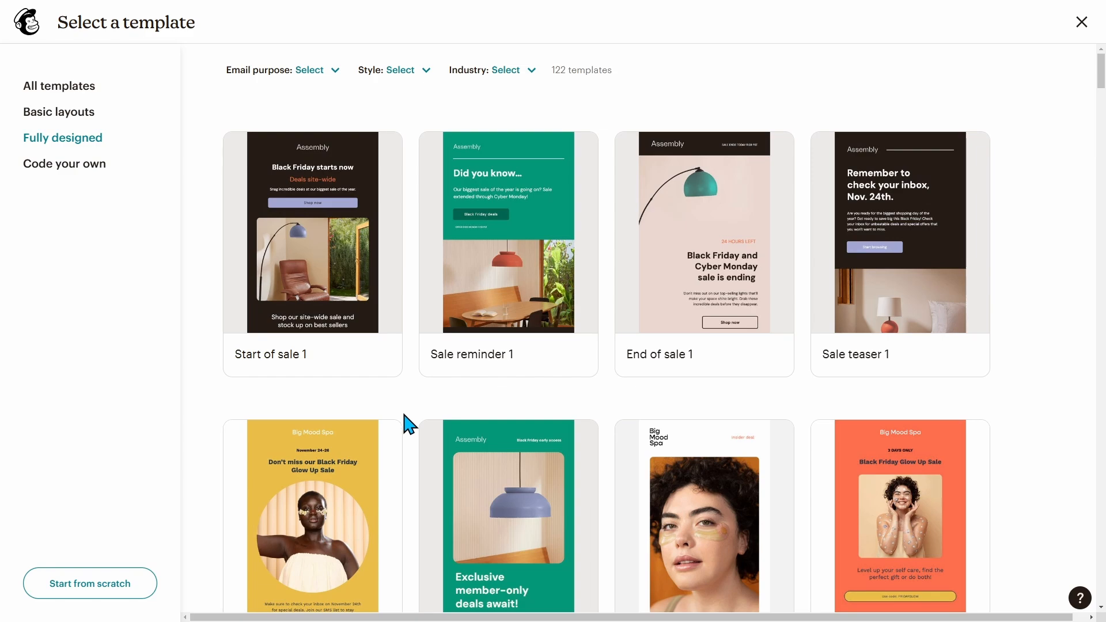
{"action": "left_click", "coordinate": [118, 118]}
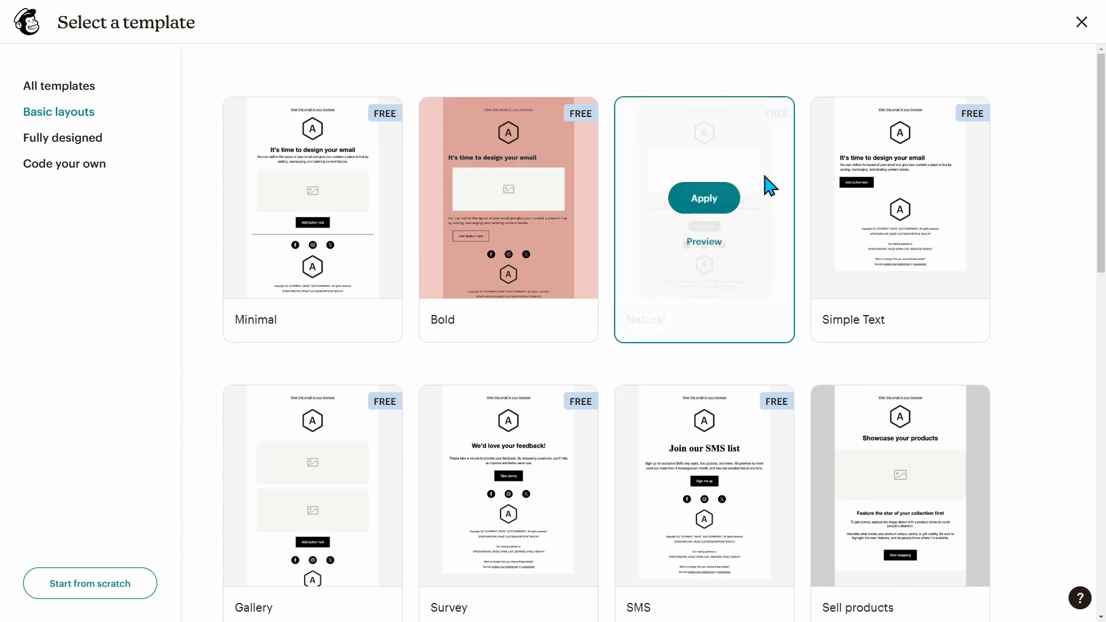
{"action": "left_click", "coordinate": [704, 208]}
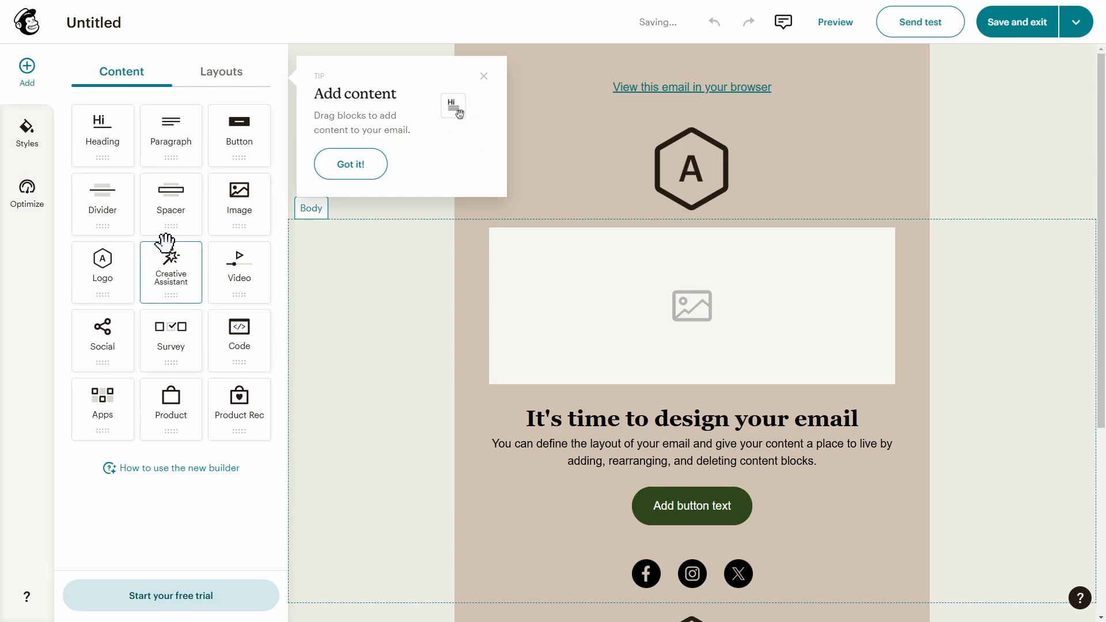
- Set the Let's Go Guides logo in the email header and add the Getting Things Done banner to the image block below it
{"action": "left_click", "coordinate": [716, 176]}
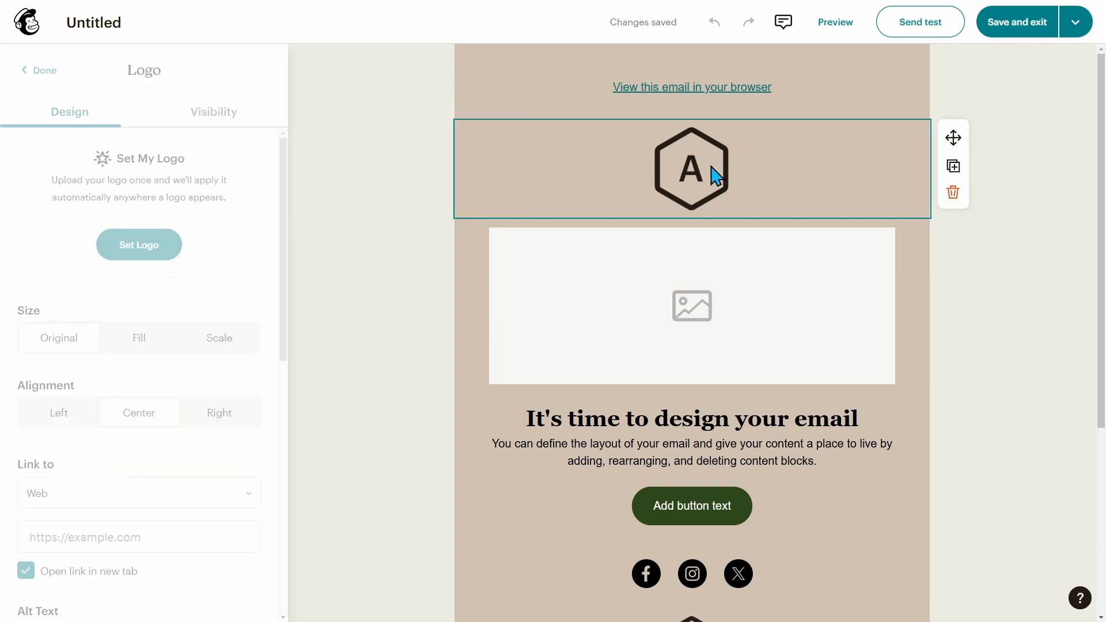
{"action": "left_click", "coordinate": [132, 238]}
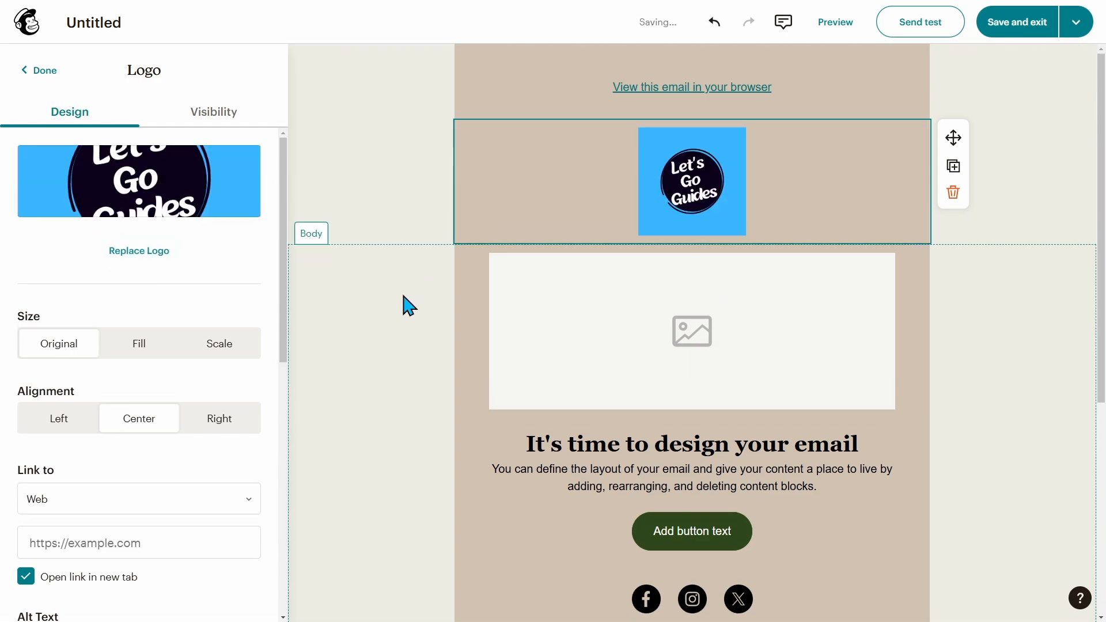
{"action": "left_click", "coordinate": [673, 332]}
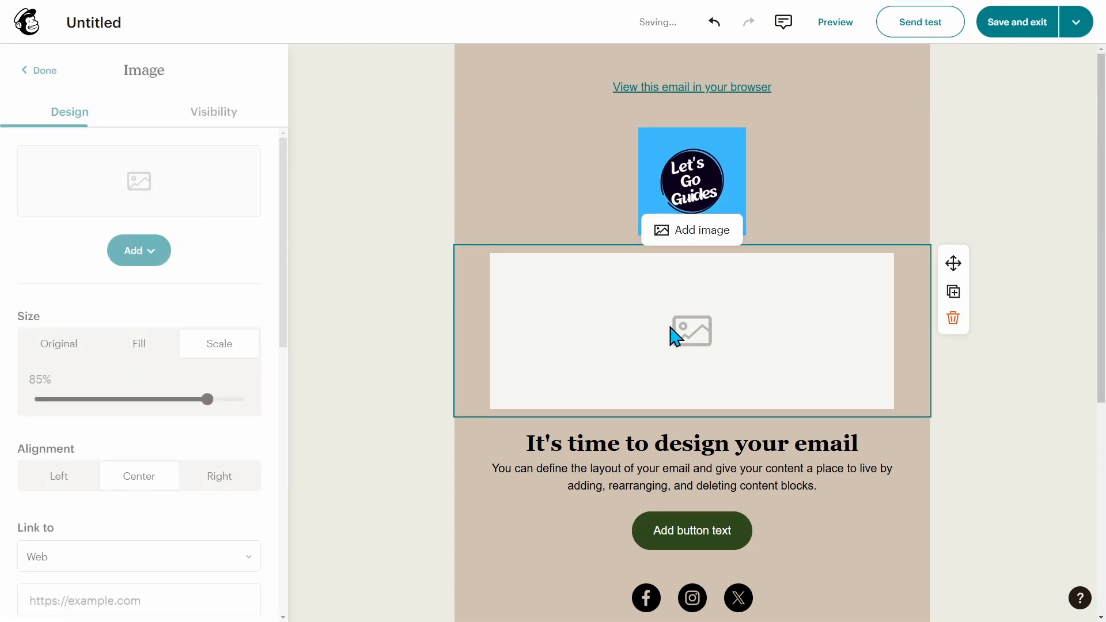
{"action": "left_click", "coordinate": [138, 250]}
{"action": "left_click", "coordinate": [154, 284]}
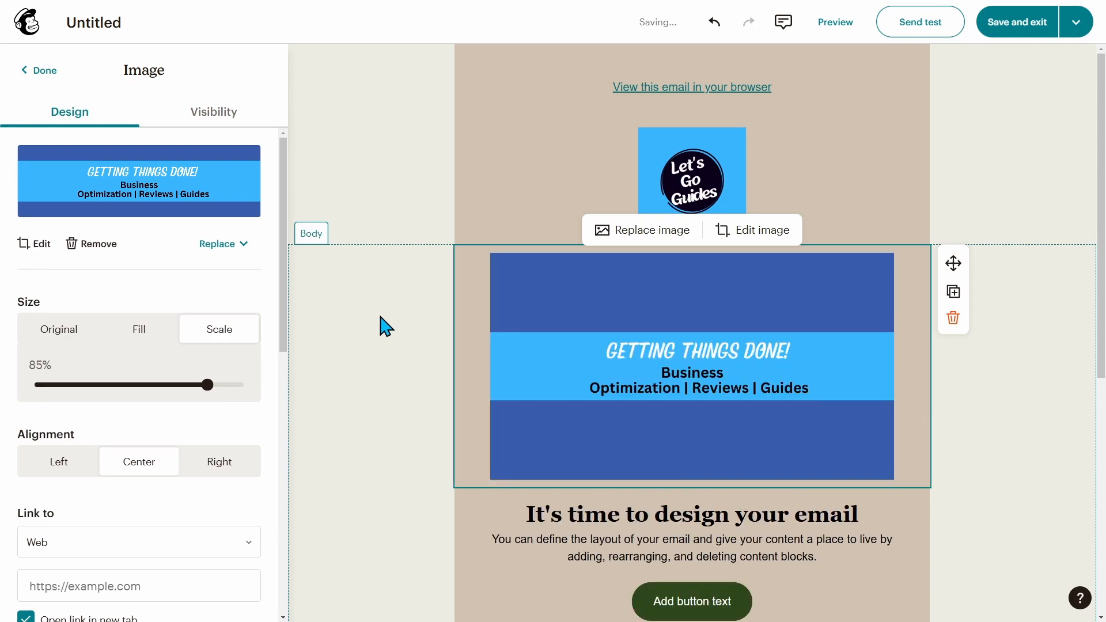
- Replace the email's main heading with "Sale! Sale Sale!"
{"action": "scroll", "coordinate": [380, 328], "scroll_direction": "down", "scroll_amount": 3}
{"action": "left_click", "coordinate": [611, 330]}
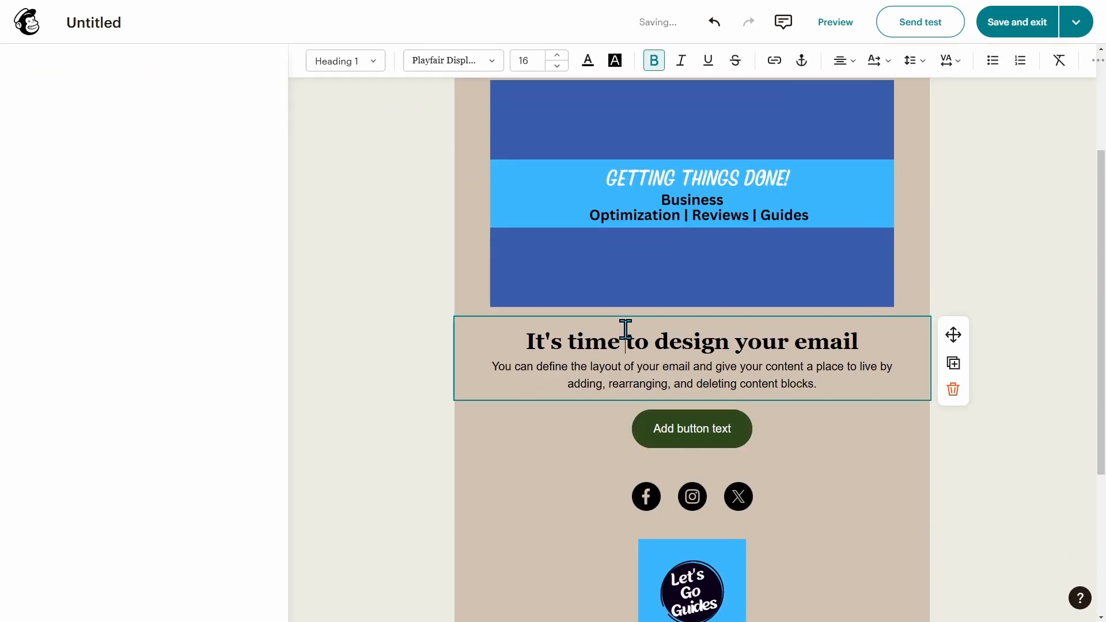
{"action": "triple_click", "coordinate": [623, 338]}
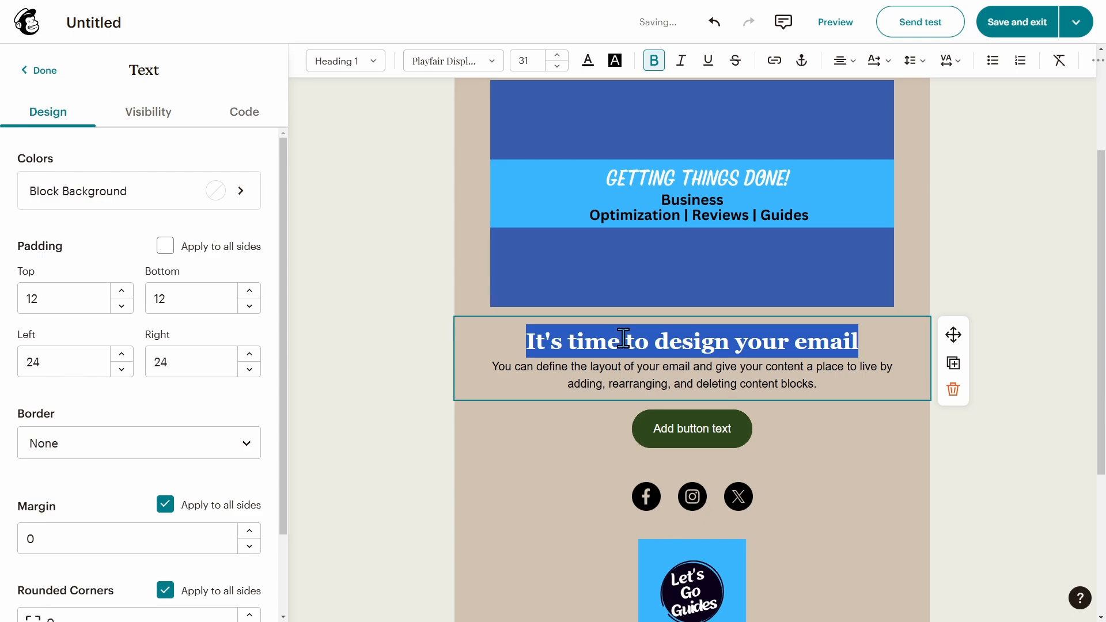
{"action": "type", "text": "Headlin"}
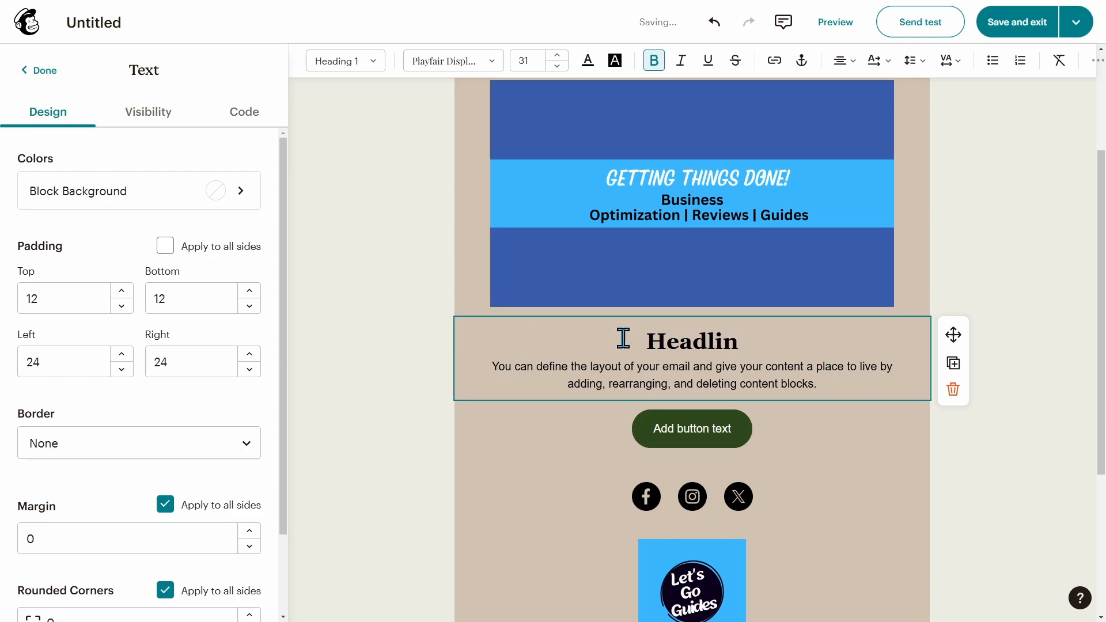
{"action": "key", "text": "BackSpace"}
{"action": "key", "text": "BackSpace"}
{"action": "key", "text": "BackSpace"}
{"action": "key", "text": "BackSpace"}
{"action": "key", "text": "BackSpace"}
{"action": "key", "text": "BackSpace"}
{"action": "key", "text": "BackSpace"}
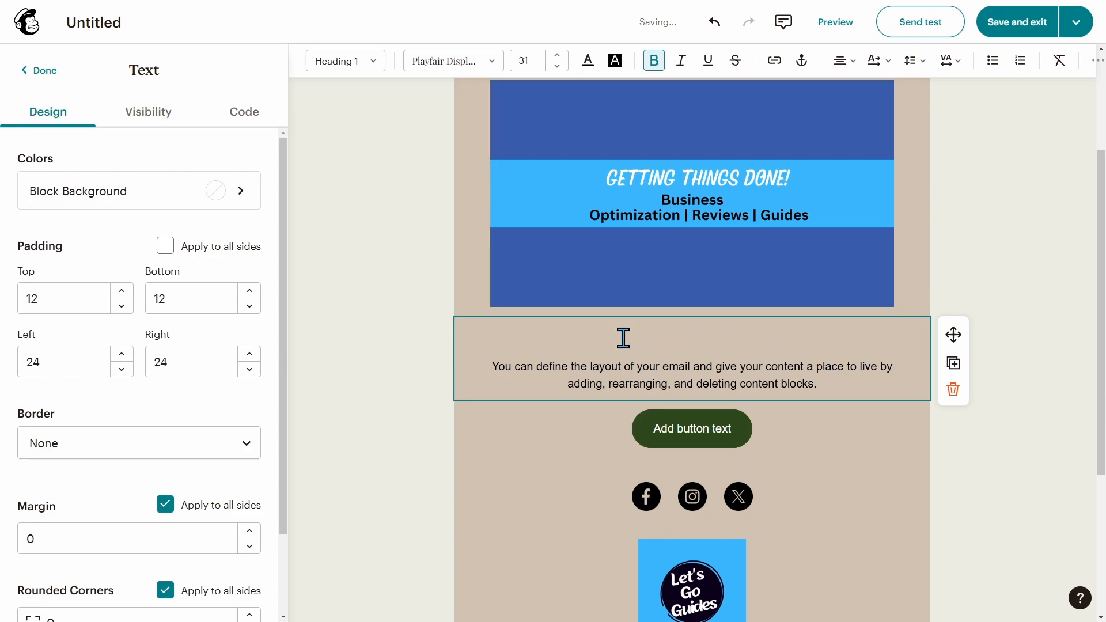
{"action": "type", "text": "Sale! "}
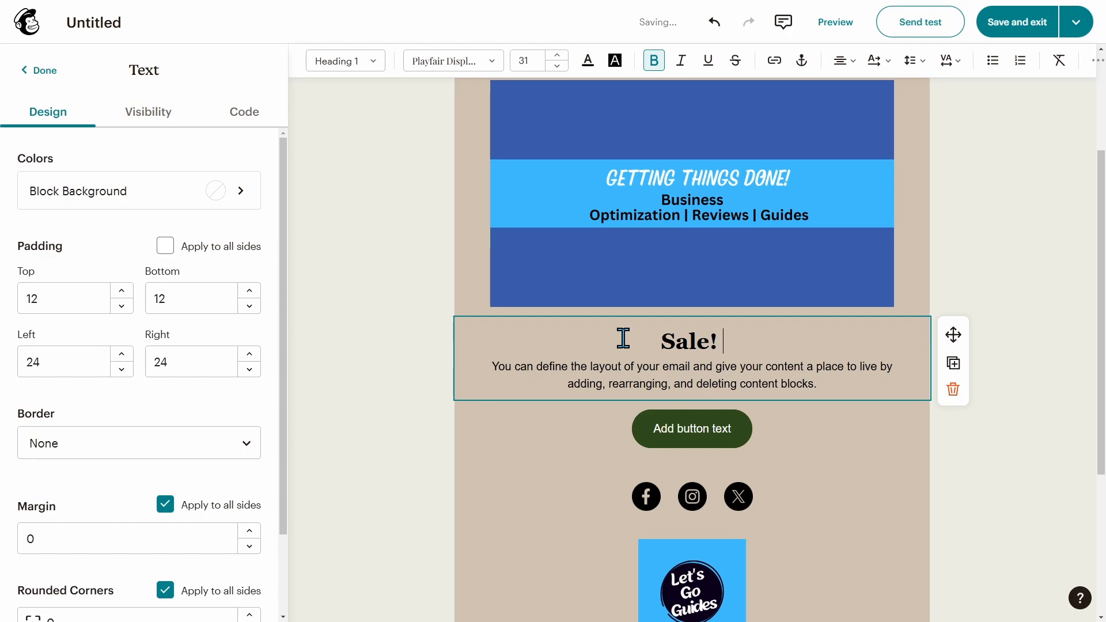
{"action": "type", "text": "Sale Sale!"}
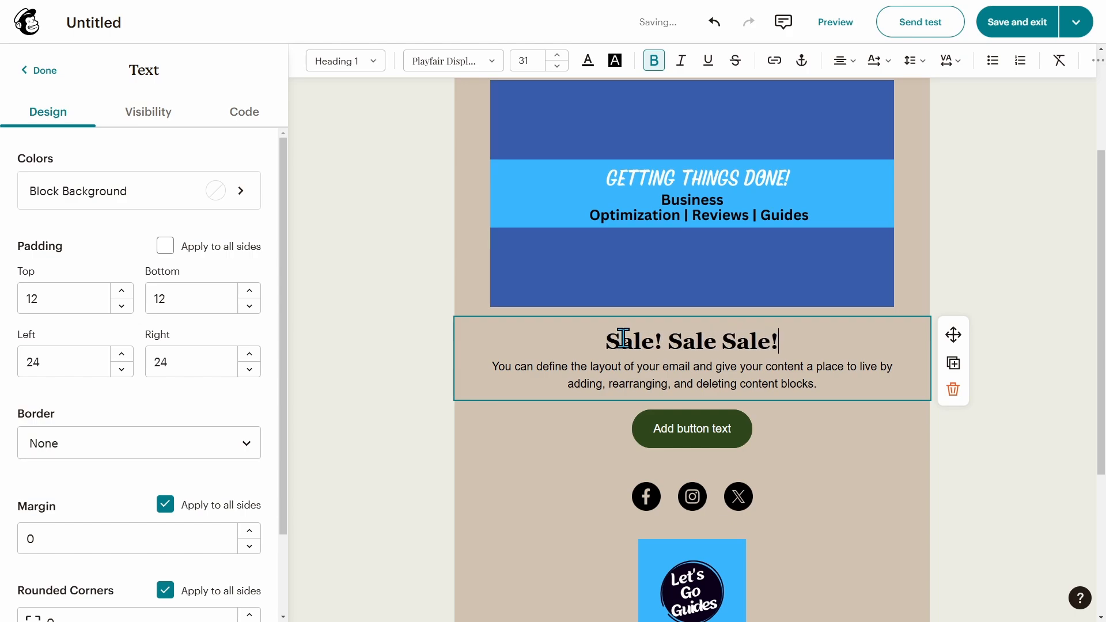
- Replace the paragraph under the heading with "We're selling it all!"
{"action": "left_click_drag", "start_coordinate": [493, 366], "coordinate": [883, 378]}
{"action": "type", "text": "We're "}
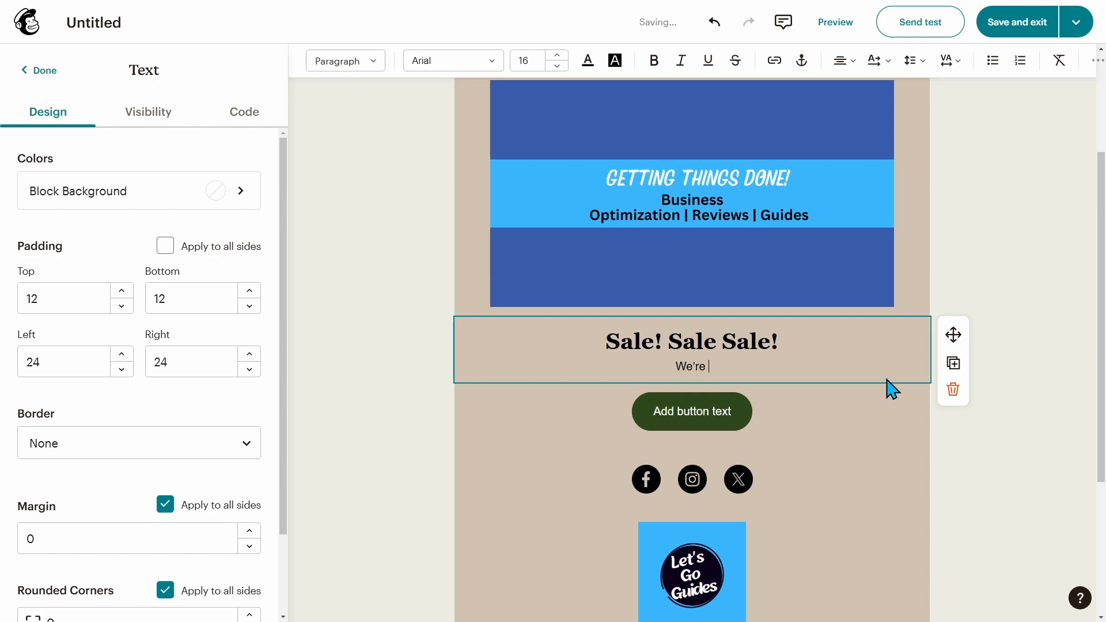
{"action": "type", "text": "selling it all1"}
{"action": "key", "text": "BackSpace"}
{"action": "type", "text": "!"}
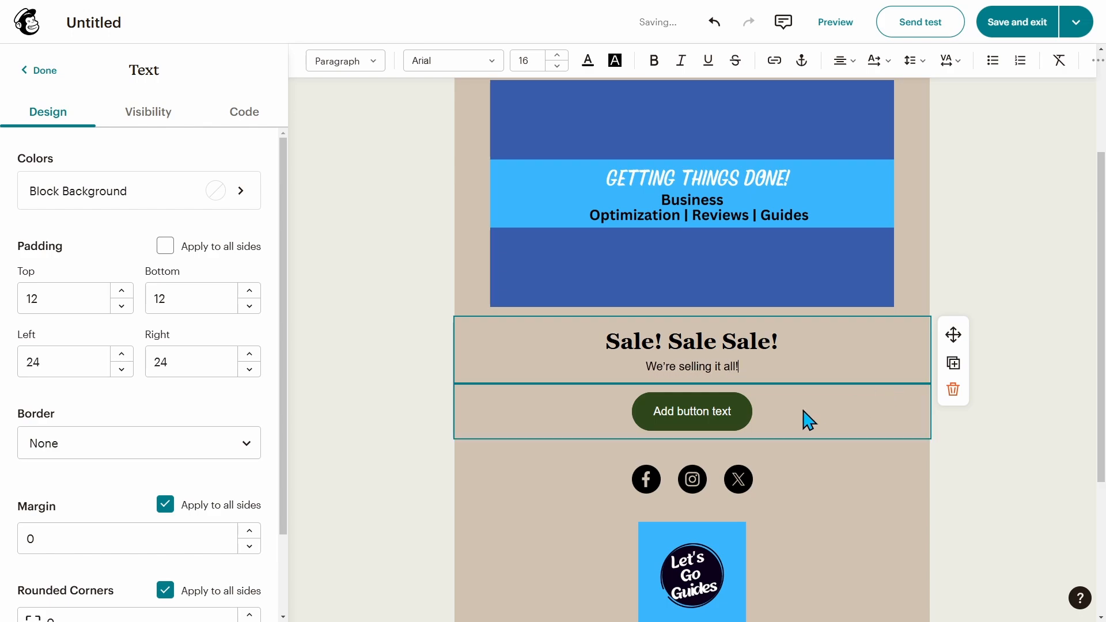
- Change the email button's text to "Buy Now!"
{"action": "left_click", "coordinate": [720, 410]}
{"action": "type", "text": "Buy Now!"}
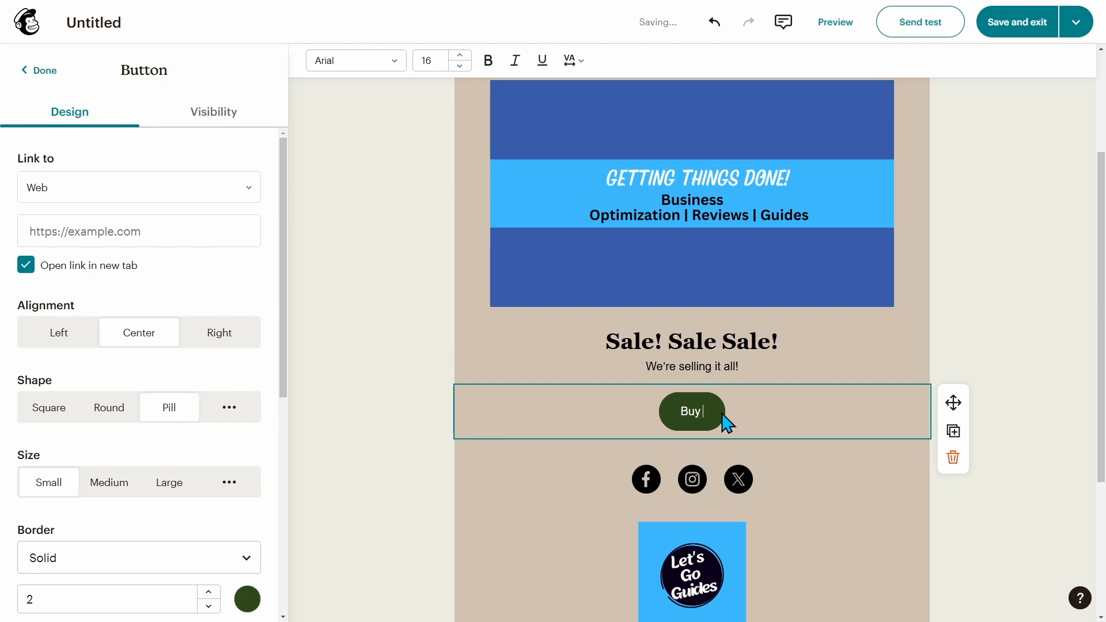
{"action": "left_click", "coordinate": [968, 291]}
- Review the social link fields, the mailing address in the footer text and the referral badge settings of the email
{"action": "left_click", "coordinate": [741, 484]}
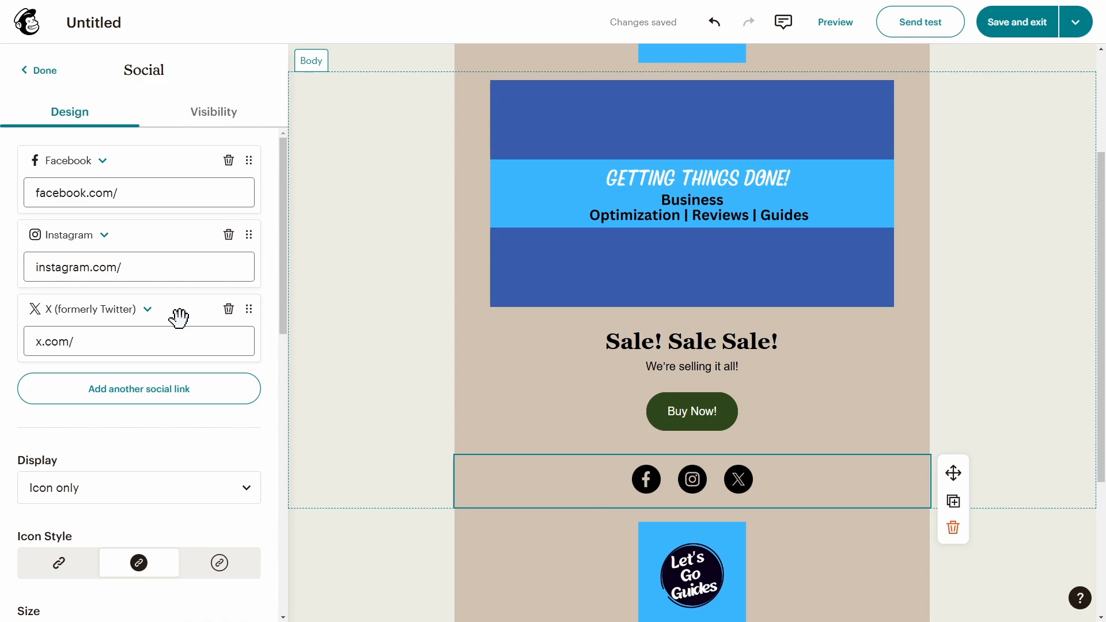
{"action": "scroll", "coordinate": [527, 410], "scroll_direction": "down", "scroll_amount": 3}
{"action": "scroll", "coordinate": [534, 410], "scroll_direction": "down", "scroll_amount": 1}
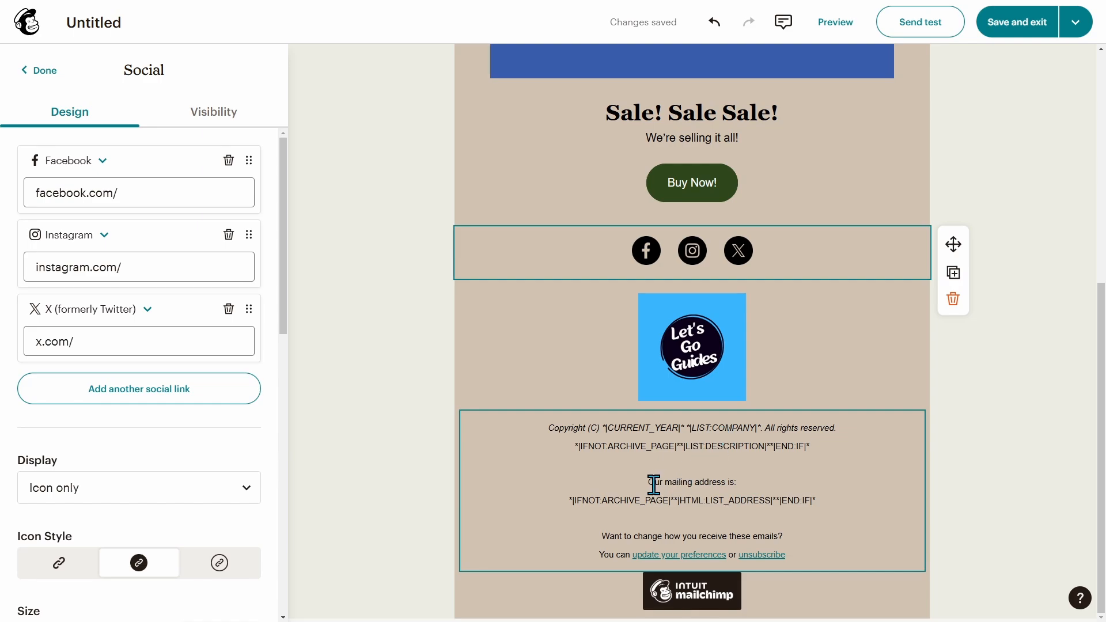
{"action": "left_click_drag", "start_coordinate": [654, 482], "coordinate": [825, 502]}
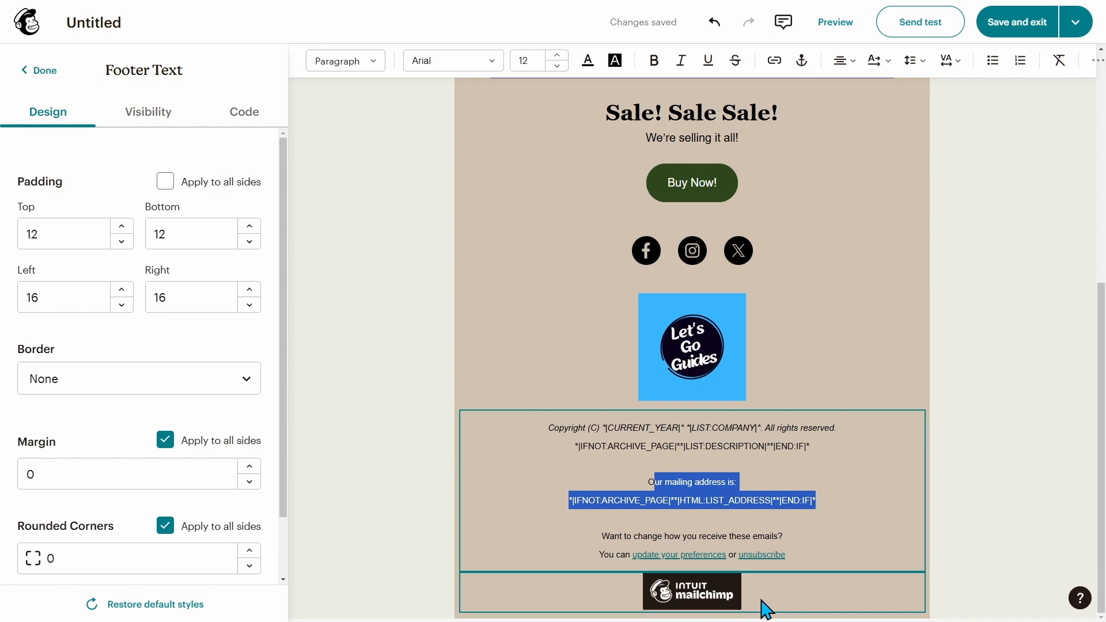
{"action": "left_click", "coordinate": [766, 609]}
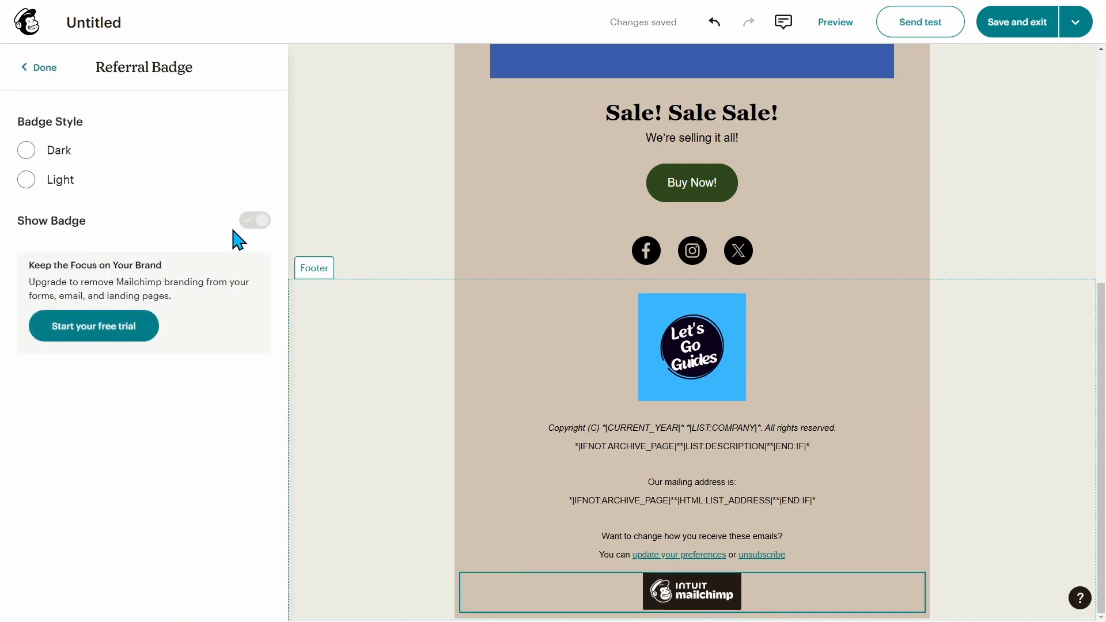
{"action": "left_click", "coordinate": [1000, 389]}
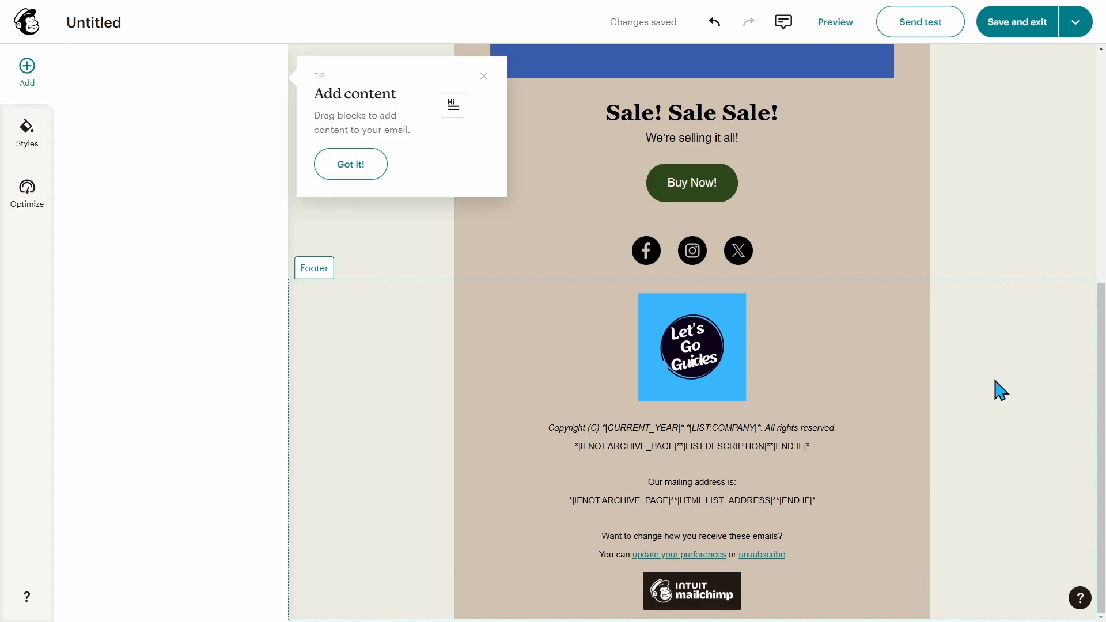
{"action": "scroll", "coordinate": [998, 453], "scroll_direction": "up", "scroll_amount": 7}
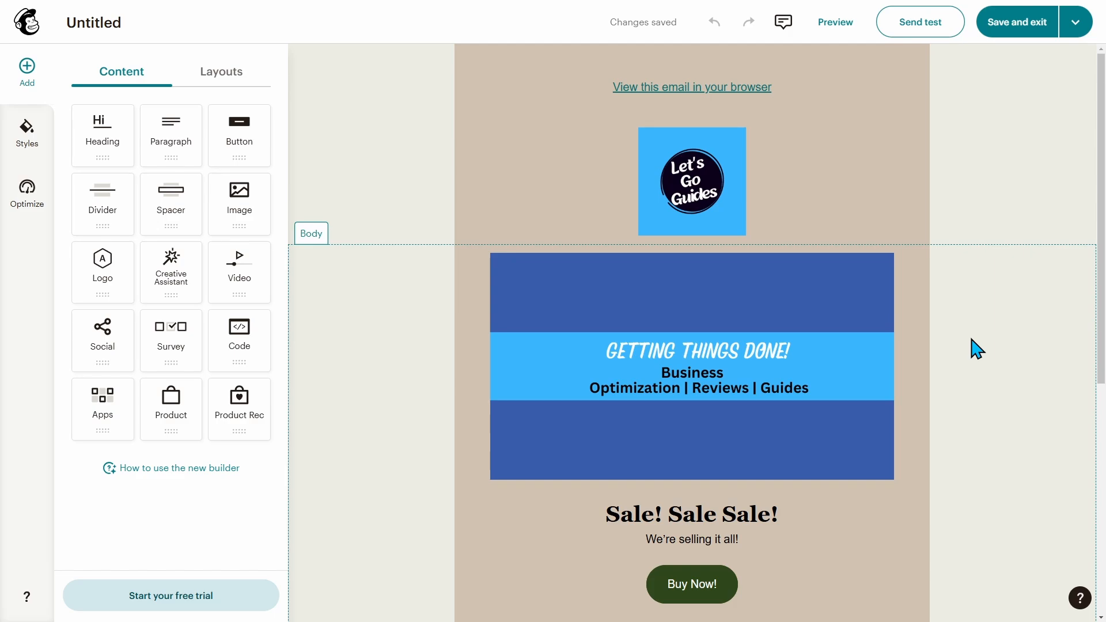
- Save and exit the email design, and check the recipients section of the campaign checklist
{"action": "left_click", "coordinate": [1014, 23]}
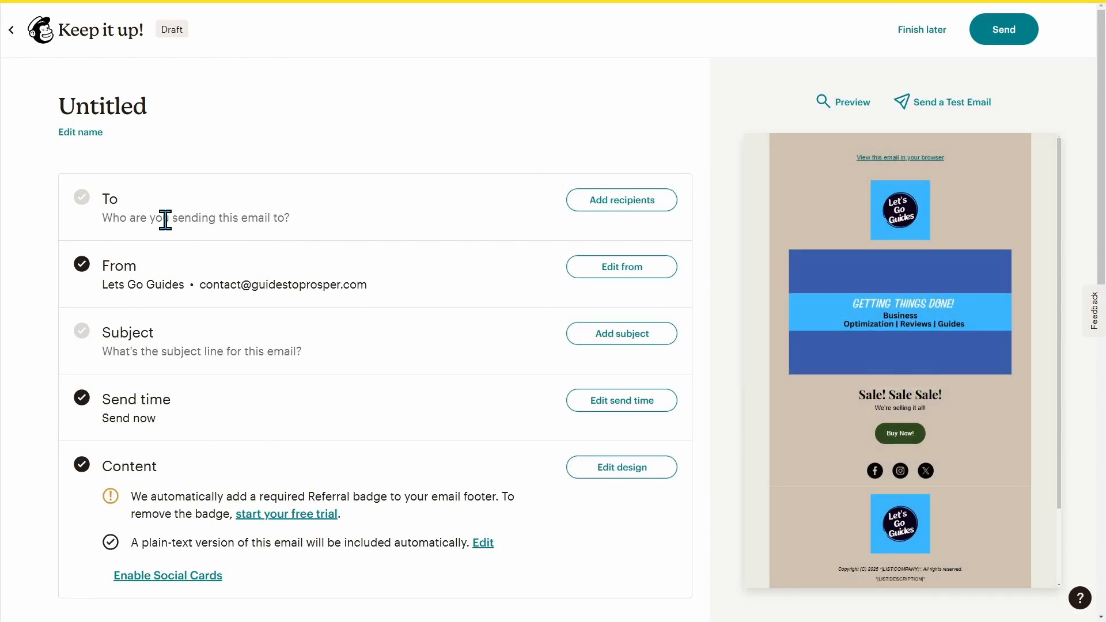
{"action": "left_click_drag", "start_coordinate": [164, 219], "coordinate": [292, 220]}
{"action": "left_click", "coordinate": [293, 221]}
- Open the campaign's subject settings and read the best practices for subject lines, including the emoji recommendation
{"action": "left_click", "coordinate": [643, 346]}
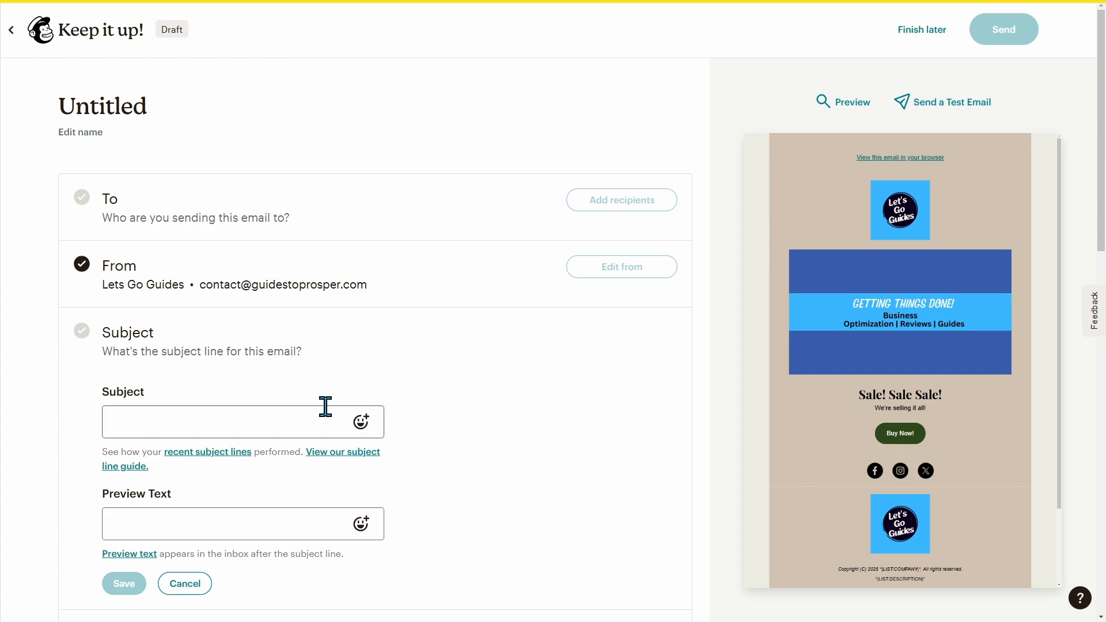
{"action": "left_click", "coordinate": [276, 421]}
{"action": "scroll", "coordinate": [546, 377], "scroll_direction": "down", "scroll_amount": 1}
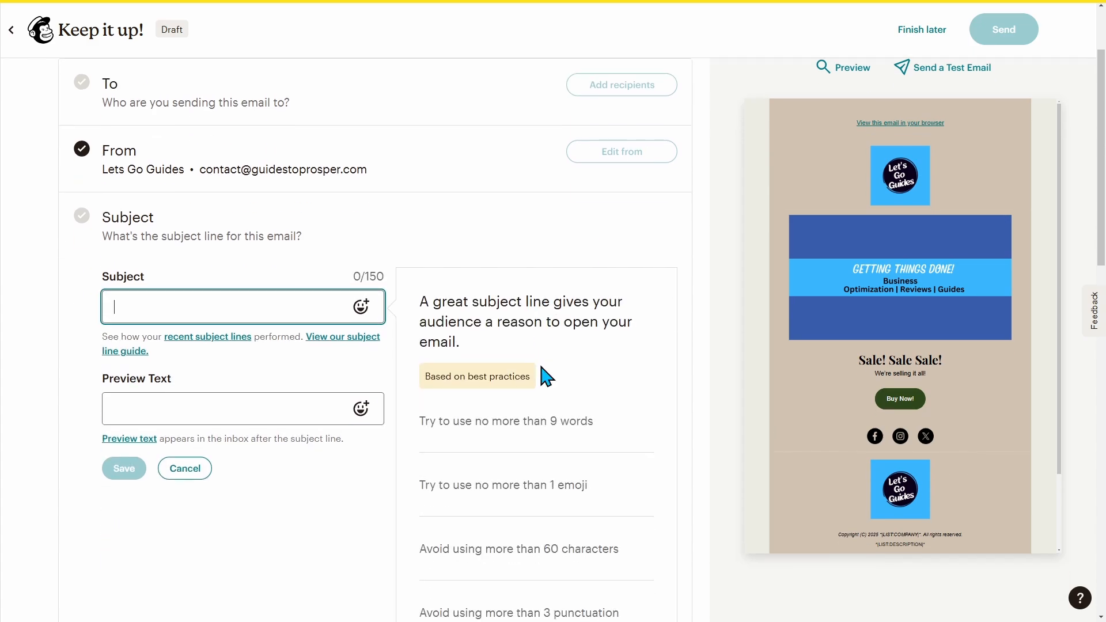
{"action": "scroll", "coordinate": [661, 317], "scroll_direction": "down", "scroll_amount": 2}
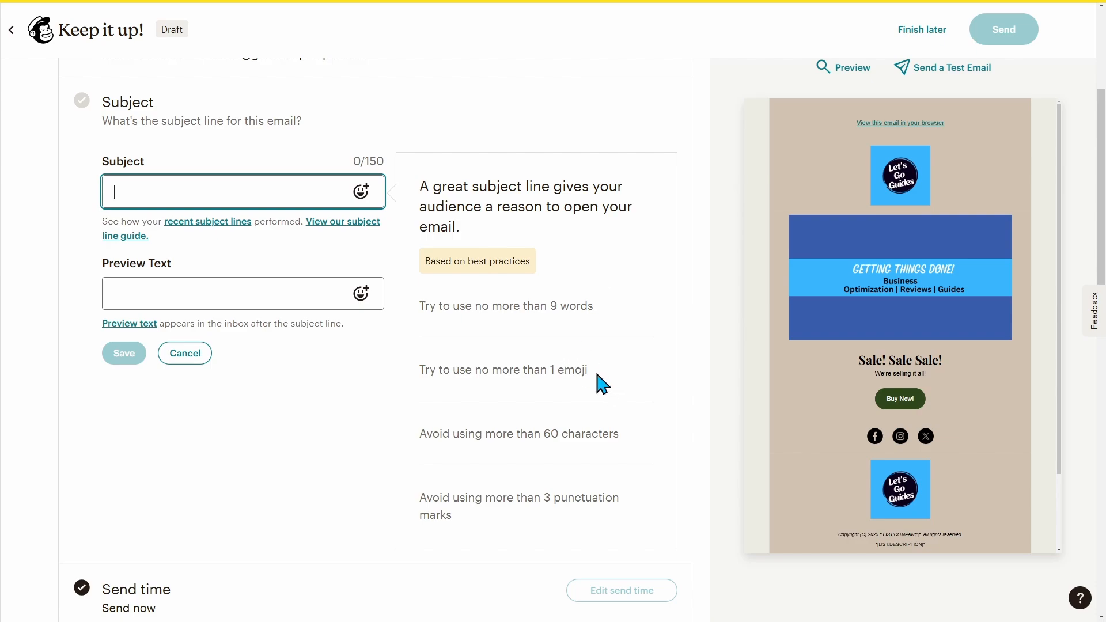
{"action": "left_click_drag", "start_coordinate": [597, 375], "coordinate": [450, 378]}
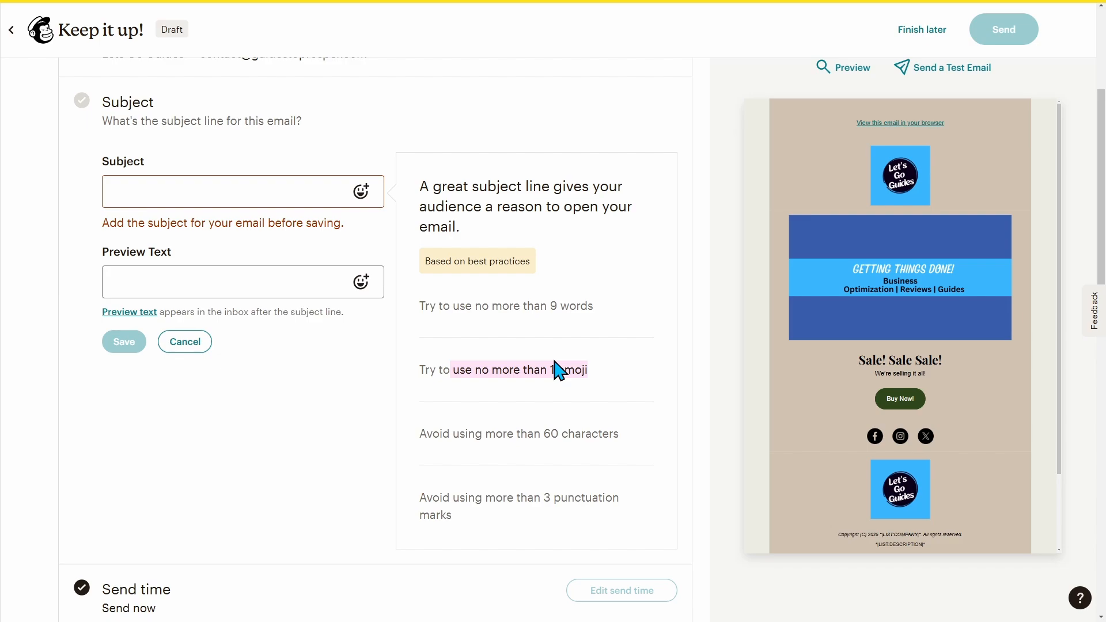
- Enter the subject "Top 10 tips for mailchimp" and preview text "You don't want to miss these!", and read the help article about preview text
{"action": "left_click", "coordinate": [246, 201]}
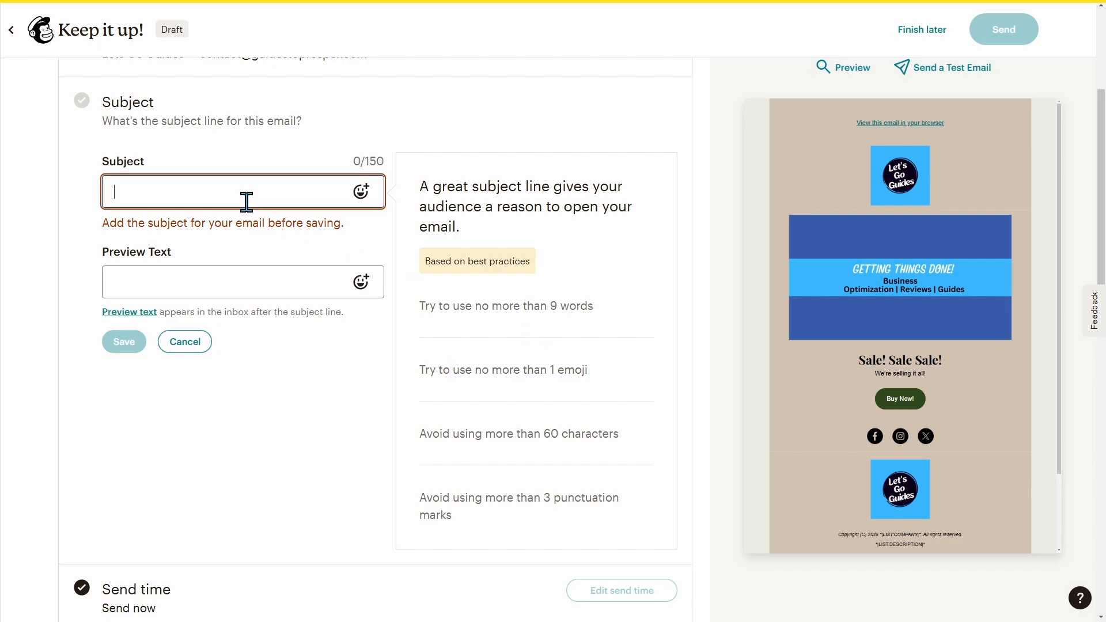
{"action": "type", "text": "Top 10 t"}
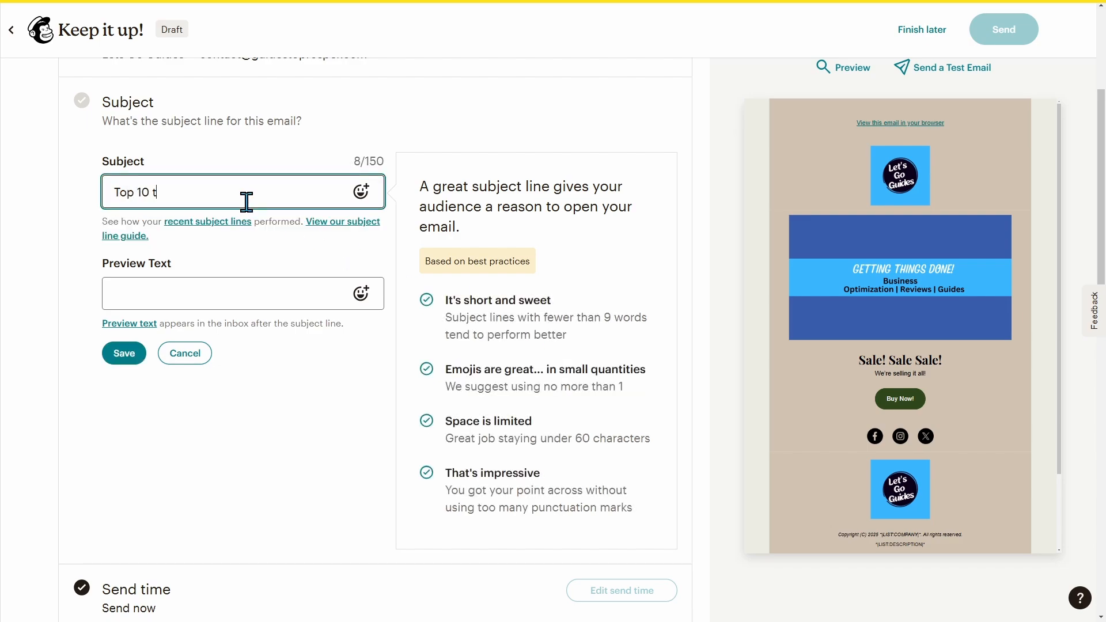
{"action": "type", "text": "ips for mailchimp"}
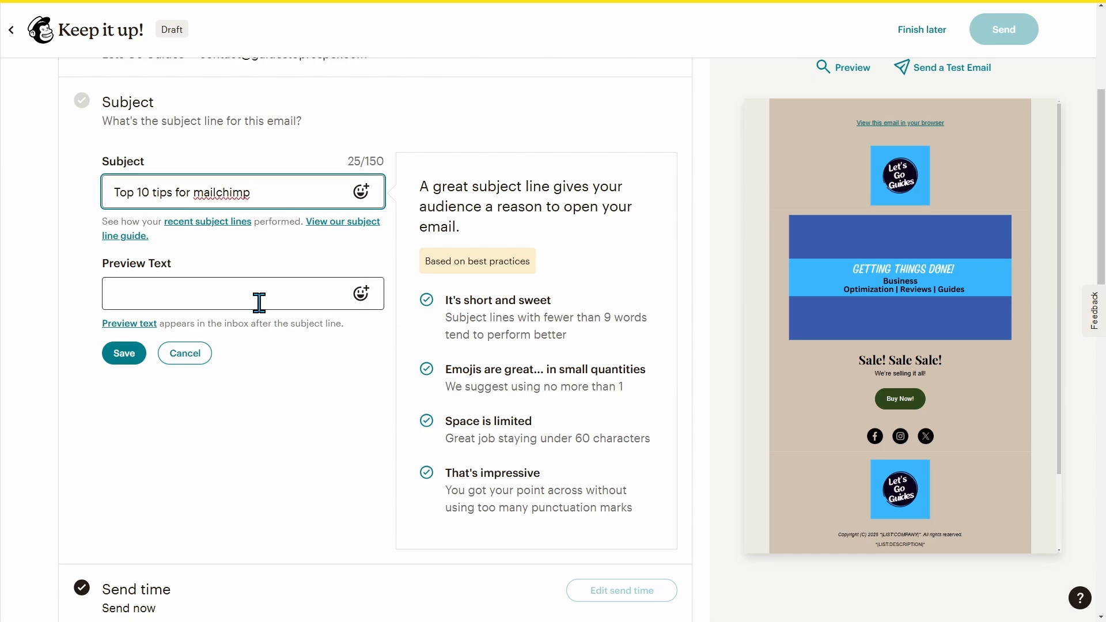
{"action": "left_click", "coordinate": [315, 293]}
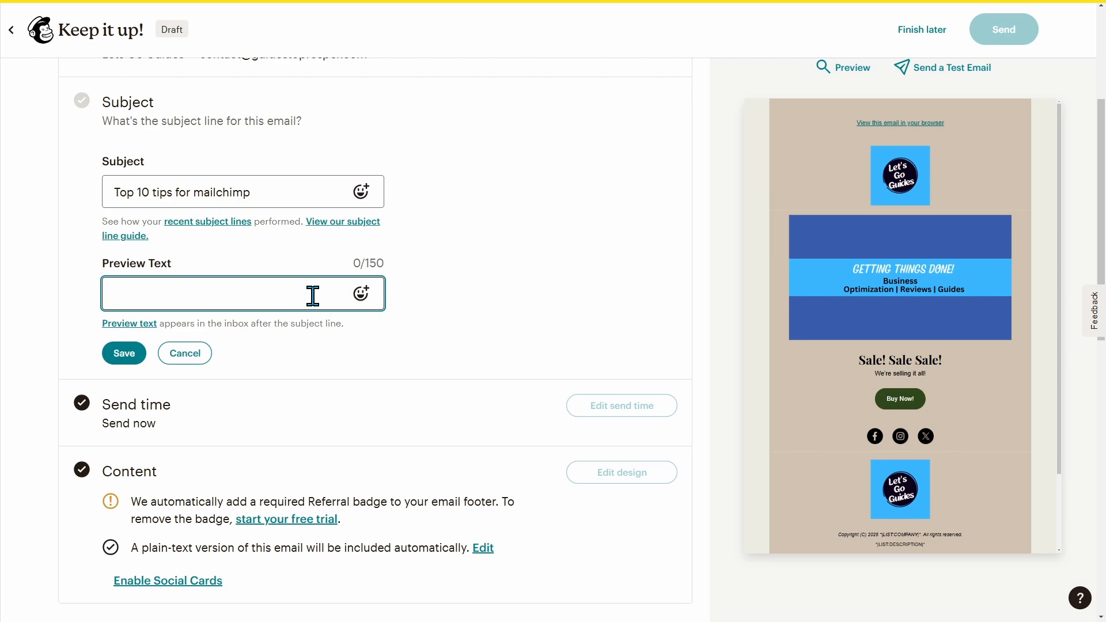
{"action": "type", "text": "You don't want to miss these!"}
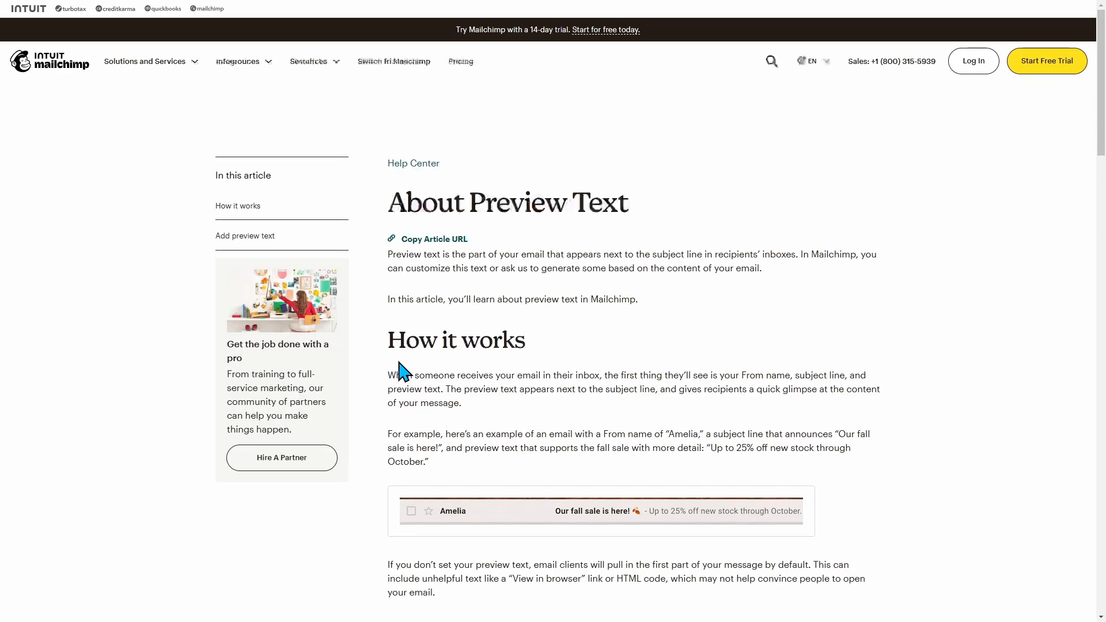
{"action": "scroll", "coordinate": [576, 301], "scroll_direction": "down", "scroll_amount": 5}
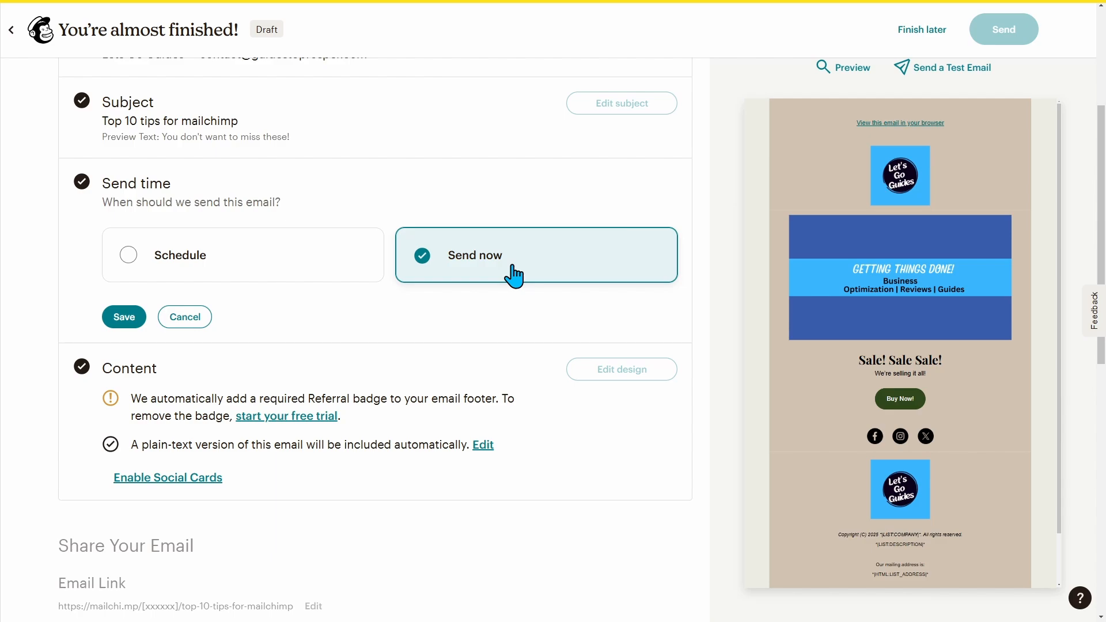
- Check the Schedule option for the send time, and save the send time as Send now
{"action": "left_click", "coordinate": [250, 262]}
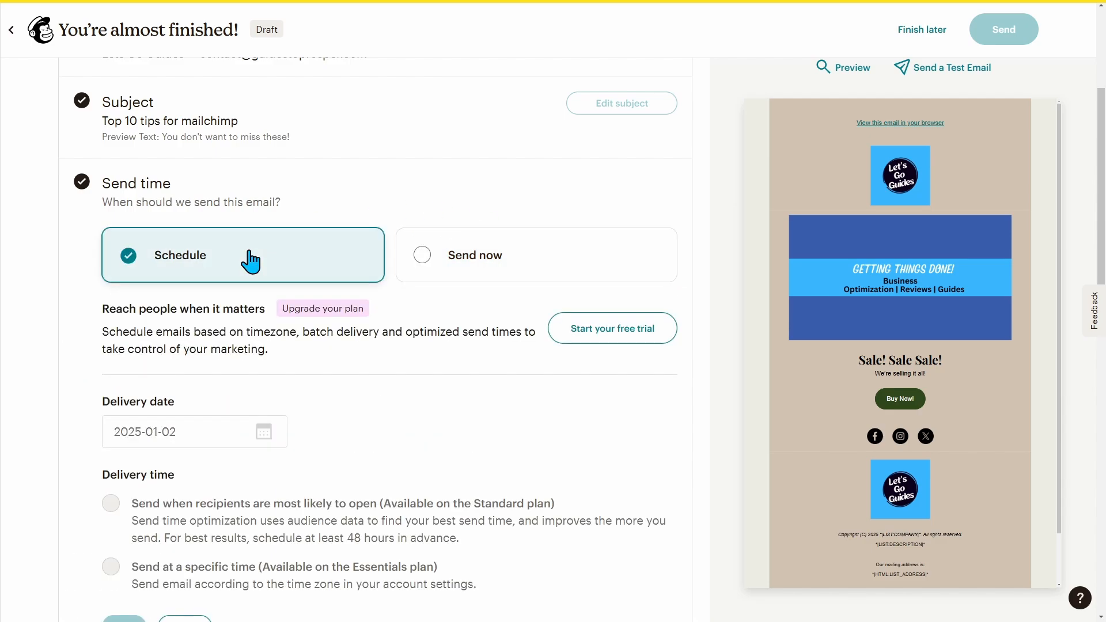
{"action": "left_click", "coordinate": [475, 255]}
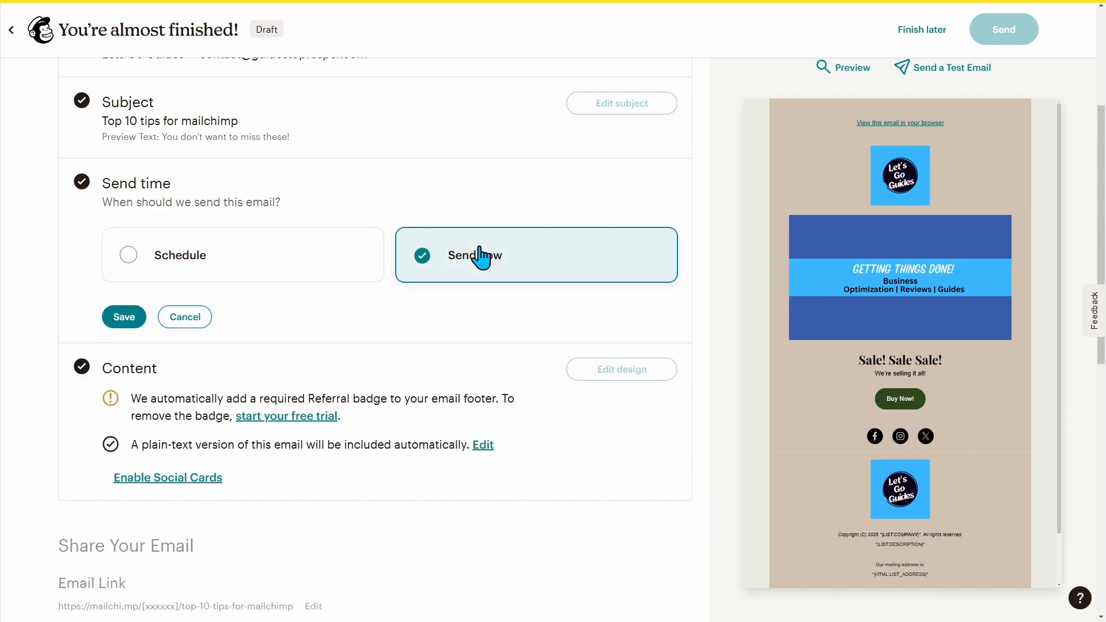
{"action": "left_click", "coordinate": [122, 320]}
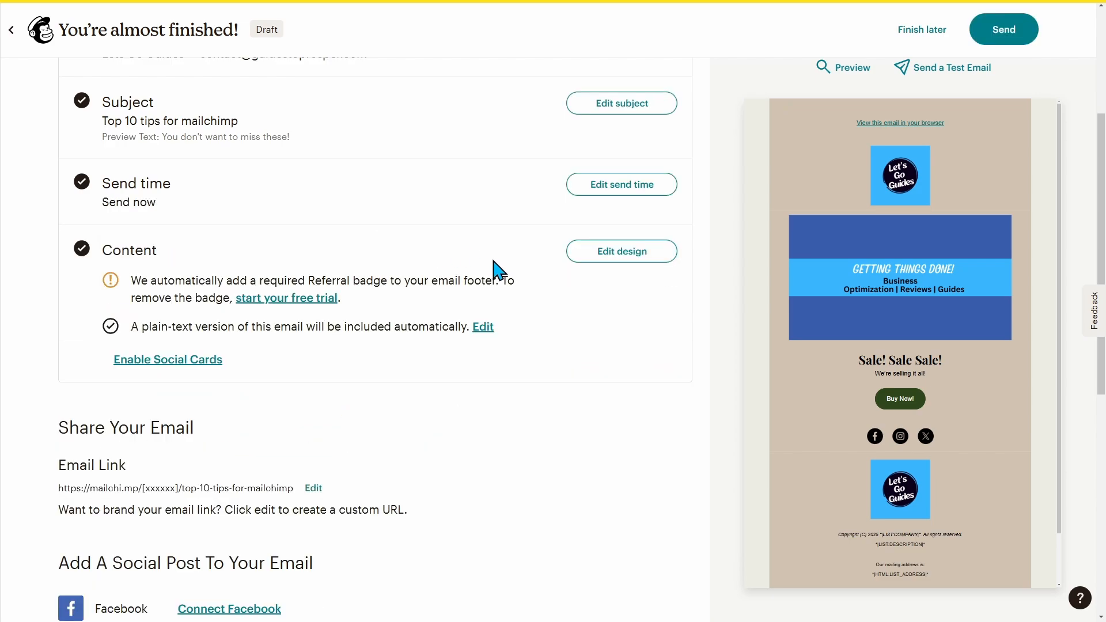
- Look through the email link, the social post connections, and the settings and tracking summary of the campaign
{"action": "scroll", "coordinate": [464, 299], "scroll_direction": "down", "scroll_amount": 5}
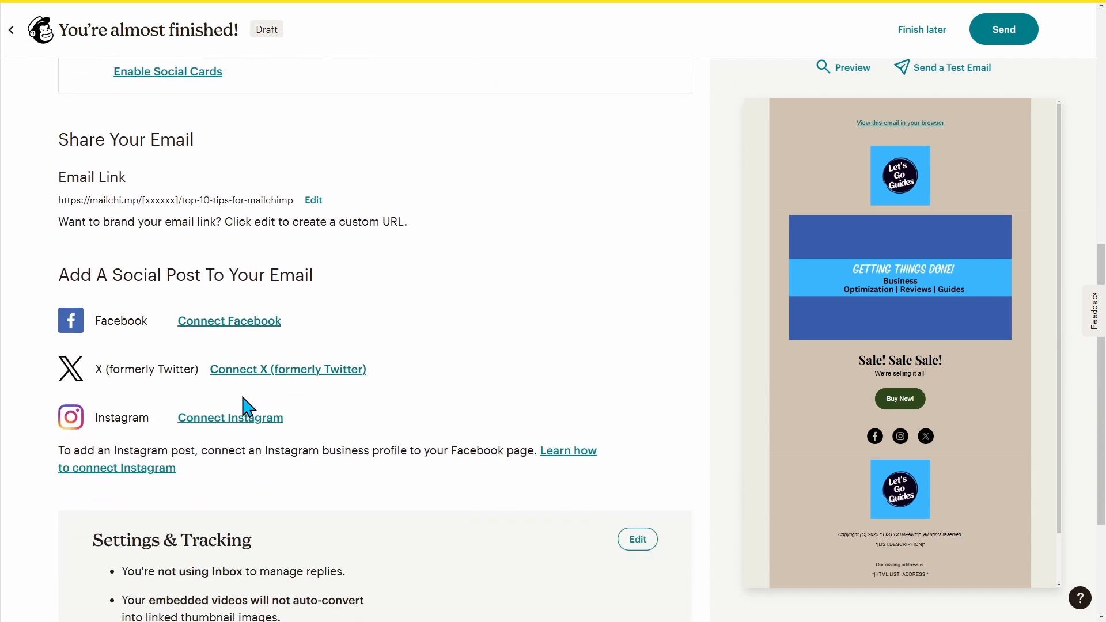
{"action": "scroll", "coordinate": [471, 367], "scroll_direction": "down", "scroll_amount": 3}
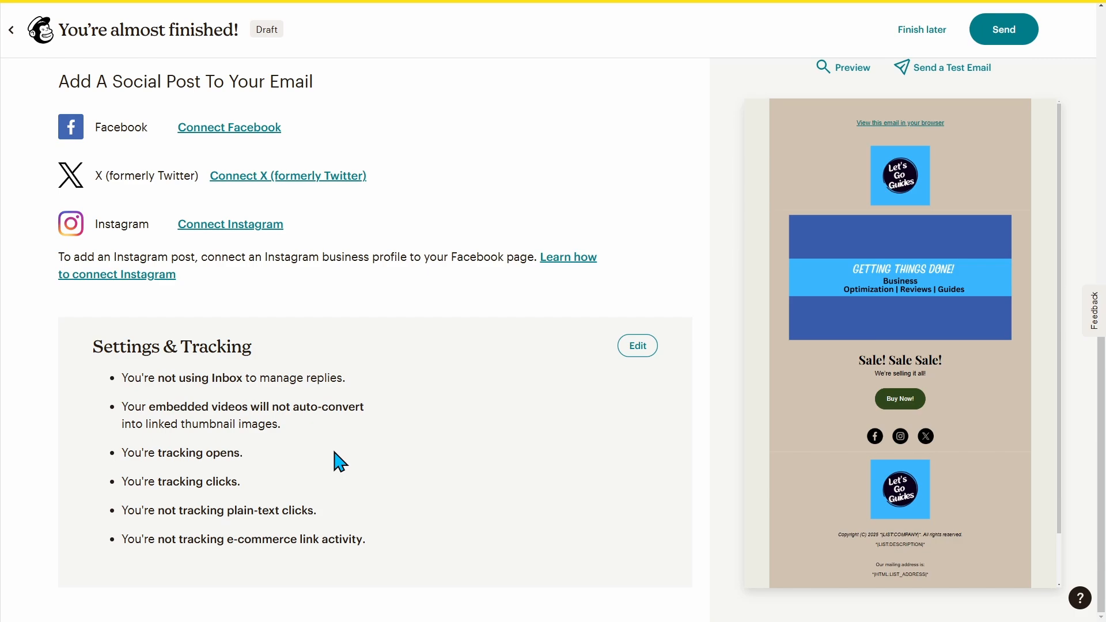
- Start a test send of the campaign and enter two recipient e-mail addresses separated by a comma
{"action": "scroll", "coordinate": [337, 459], "scroll_direction": "up", "scroll_amount": 10}
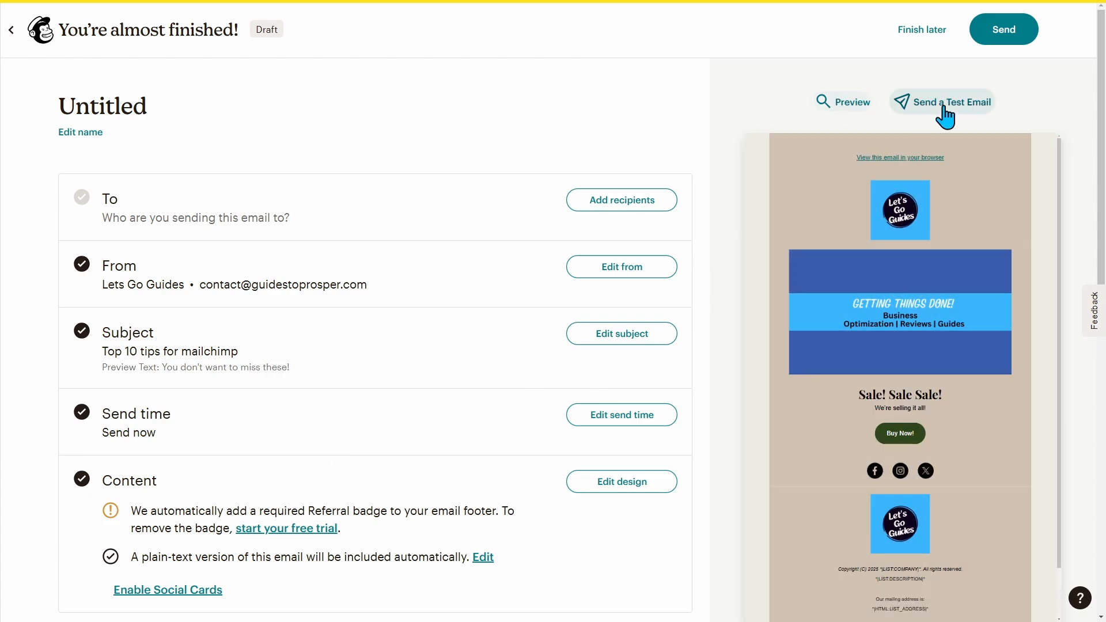
{"action": "left_click", "coordinate": [943, 104]}
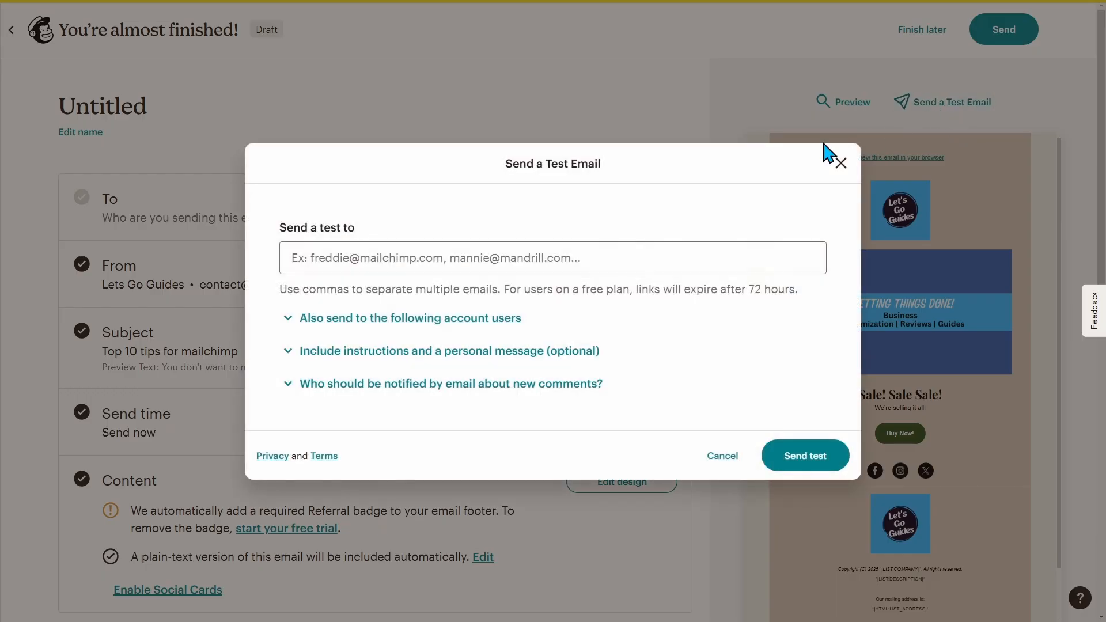
{"action": "left_click", "coordinate": [500, 256]}
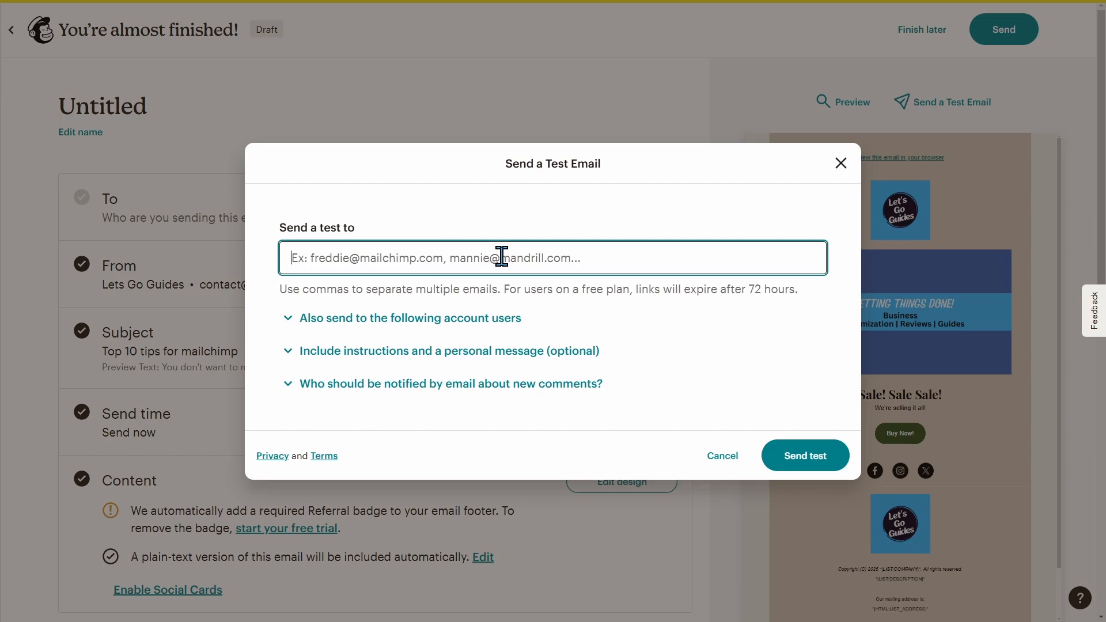
{"action": "type", "text": "person1, p"}
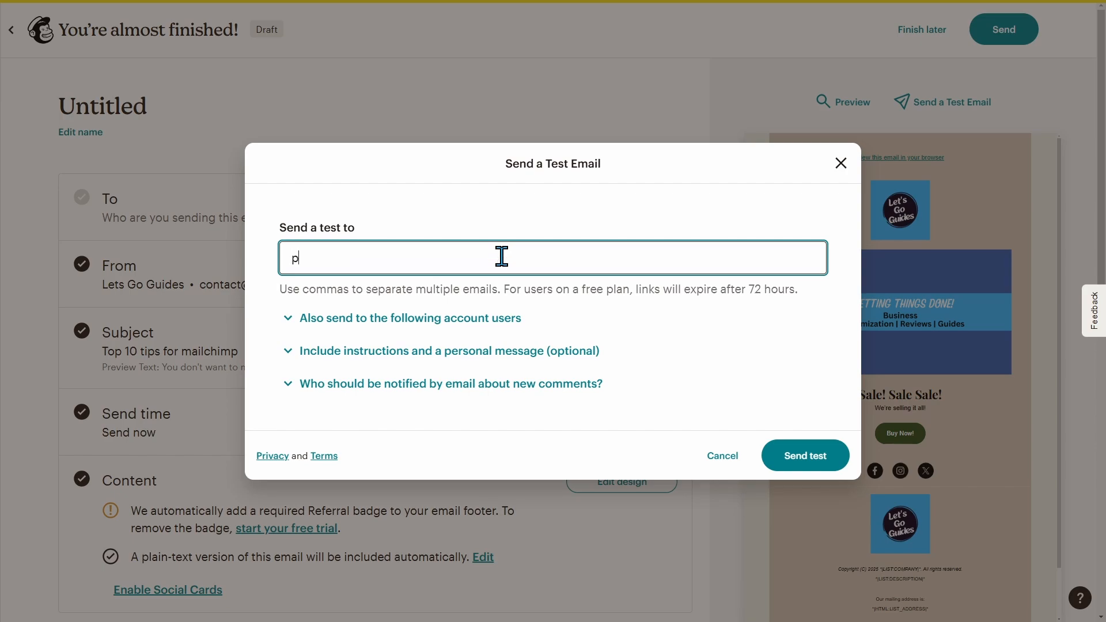
{"action": "type", "text": "eson"}
{"action": "key", "text": "BackSpace"}
{"action": "key", "text": "BackSpace"}
{"action": "key", "text": "BackSpace"}
{"action": "type", "text": "ron"}
{"action": "key", "text": "BackSpace"}
{"action": "key", "text": "BackSpace"}
{"action": "type", "text": "son2@email.com"}
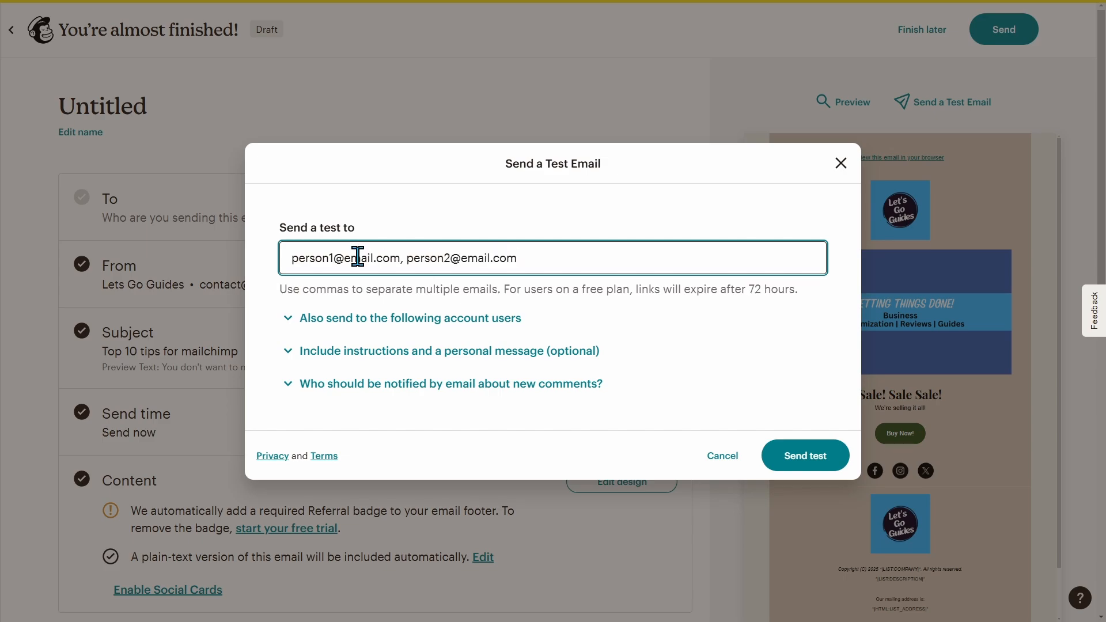
- Expand the account user, personal message and comment notification options, send the test email, and leave the campaign to finish later
{"action": "left_click", "coordinate": [372, 348]}
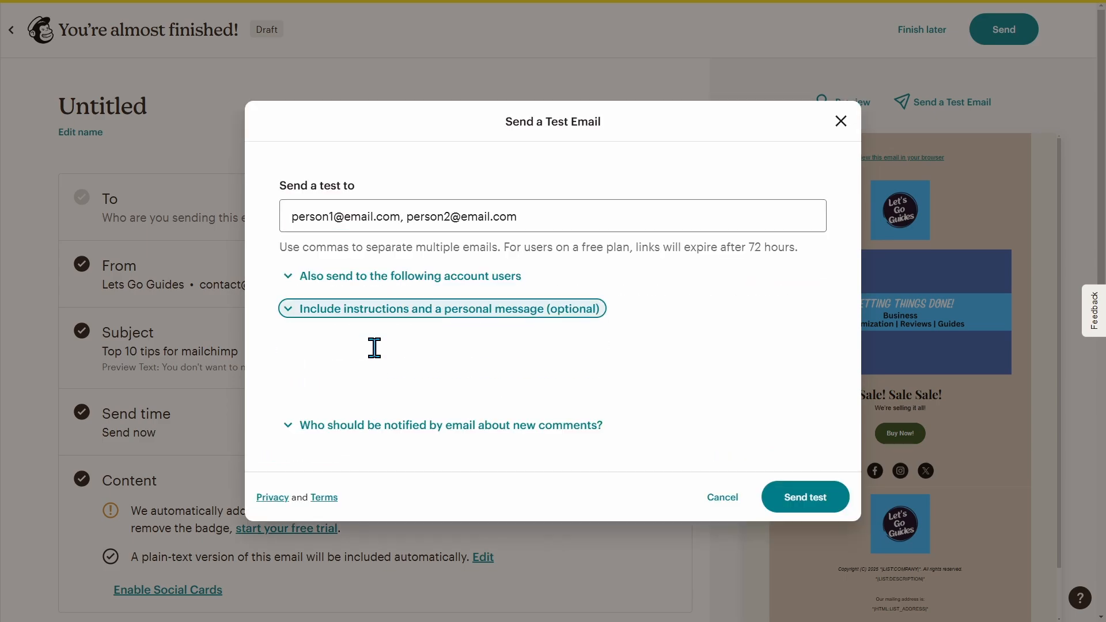
{"action": "left_click", "coordinate": [378, 277]}
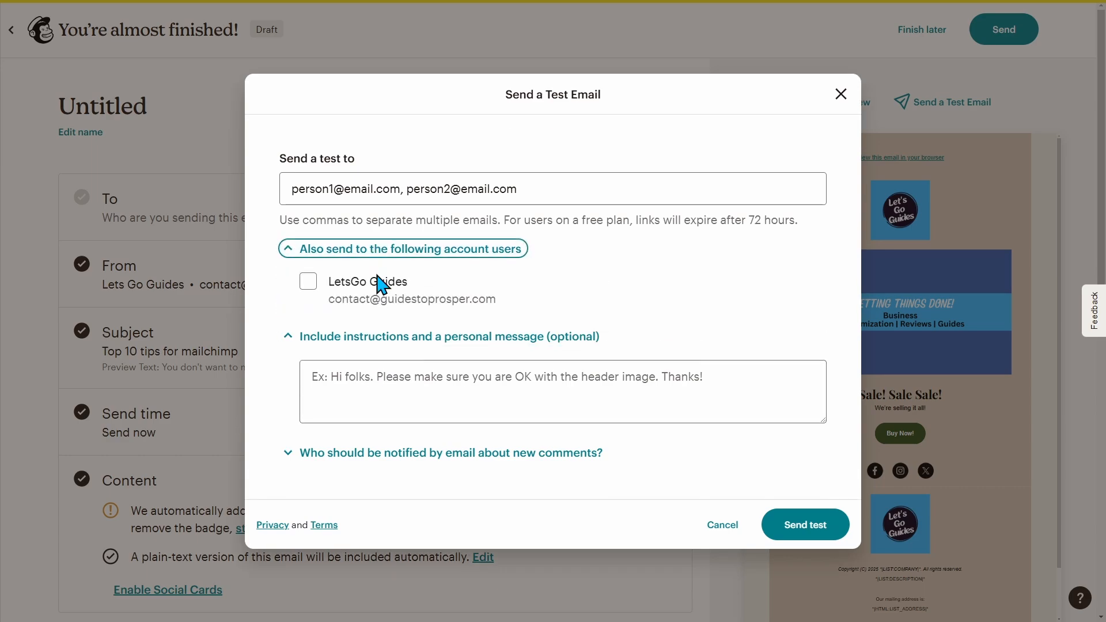
{"action": "left_click", "coordinate": [474, 455]}
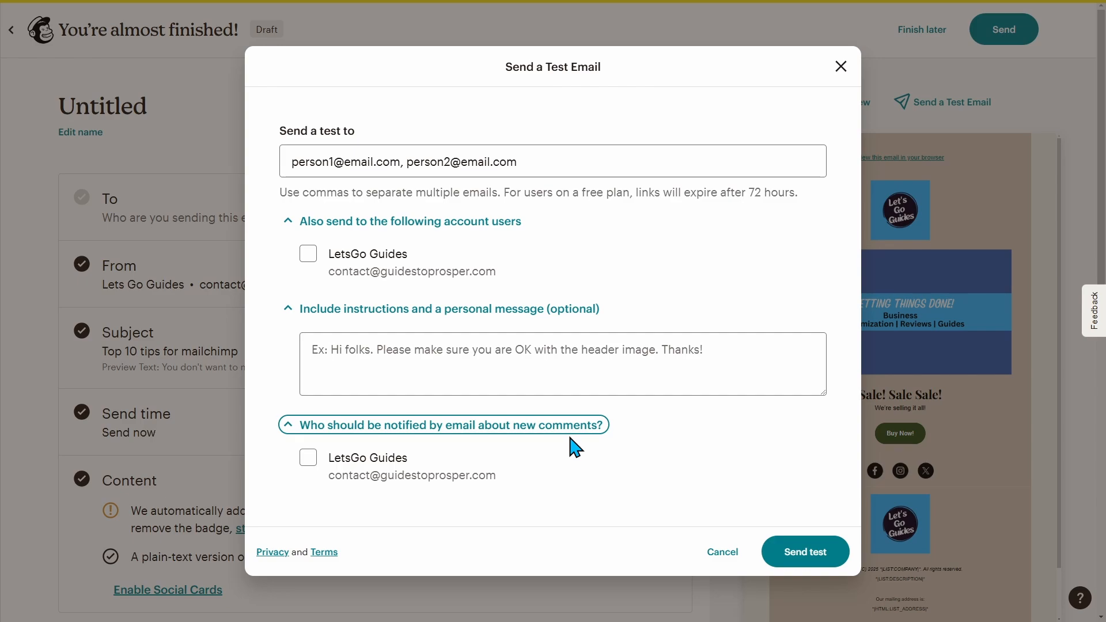
{"action": "left_click", "coordinate": [812, 554]}
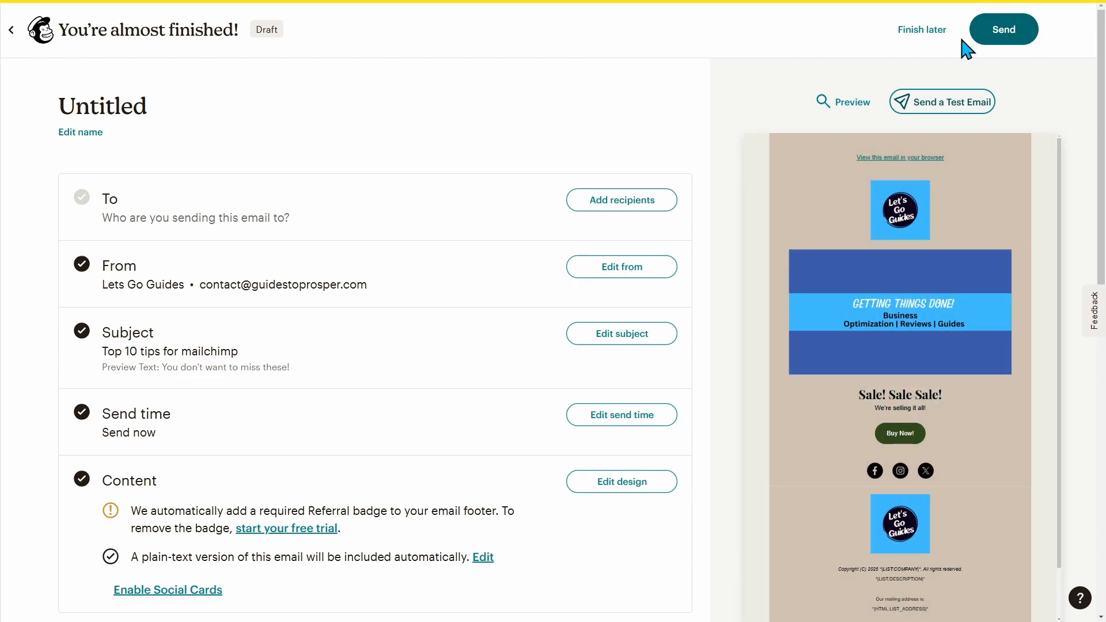
{"action": "left_click", "coordinate": [945, 45]}
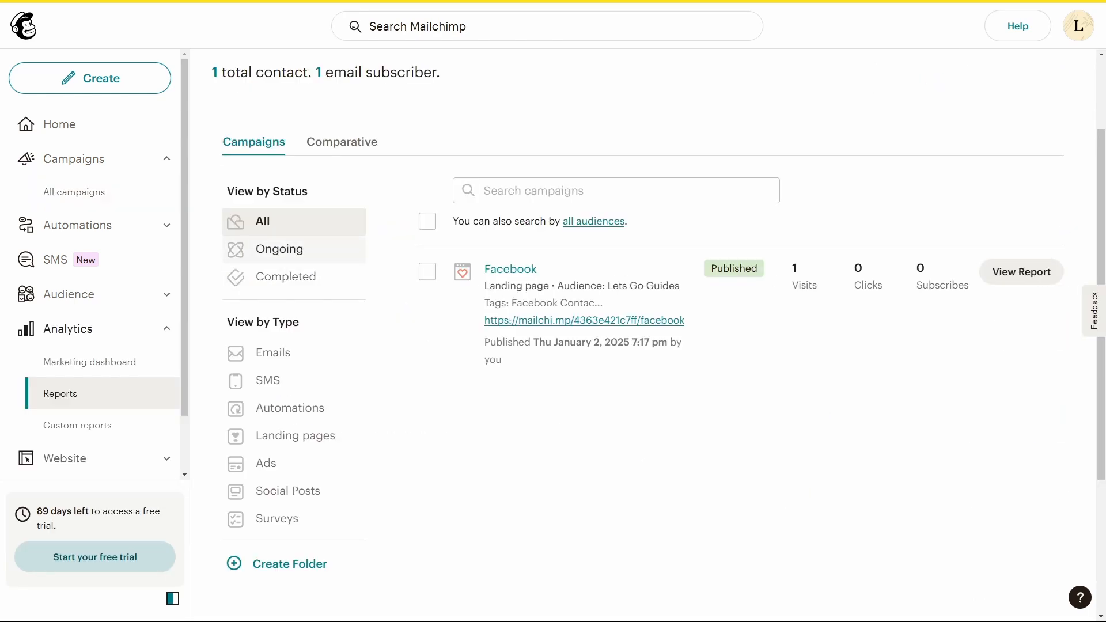
- Look at the SMS marketing page and its plan requirements
{"action": "left_click", "coordinate": [102, 265]}
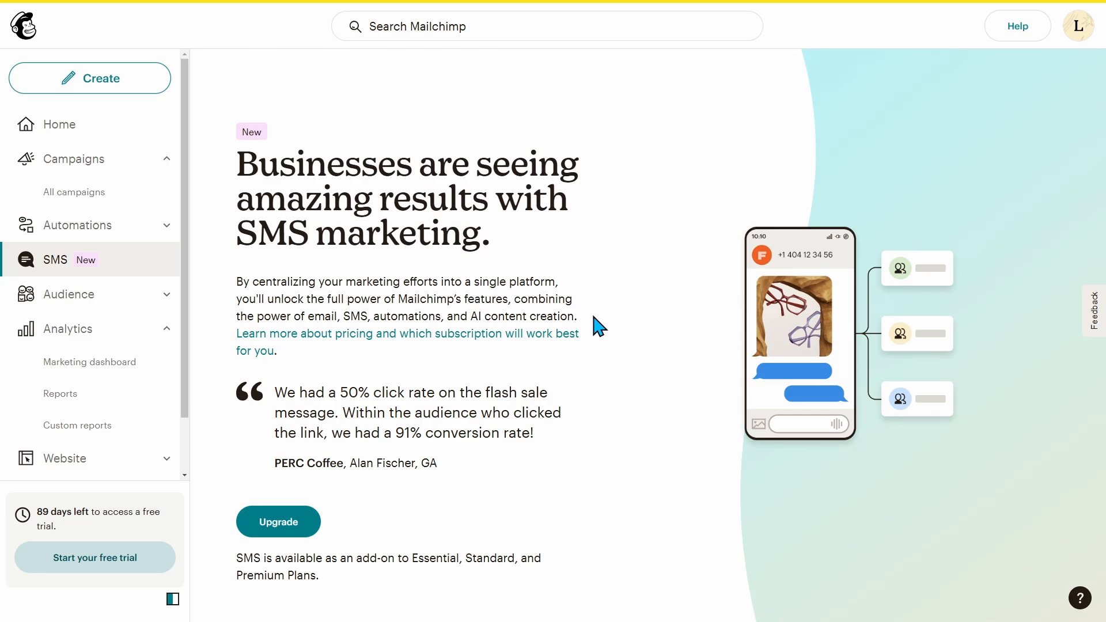
{"action": "scroll", "coordinate": [106, 351], "scroll_direction": "down", "scroll_amount": 1}
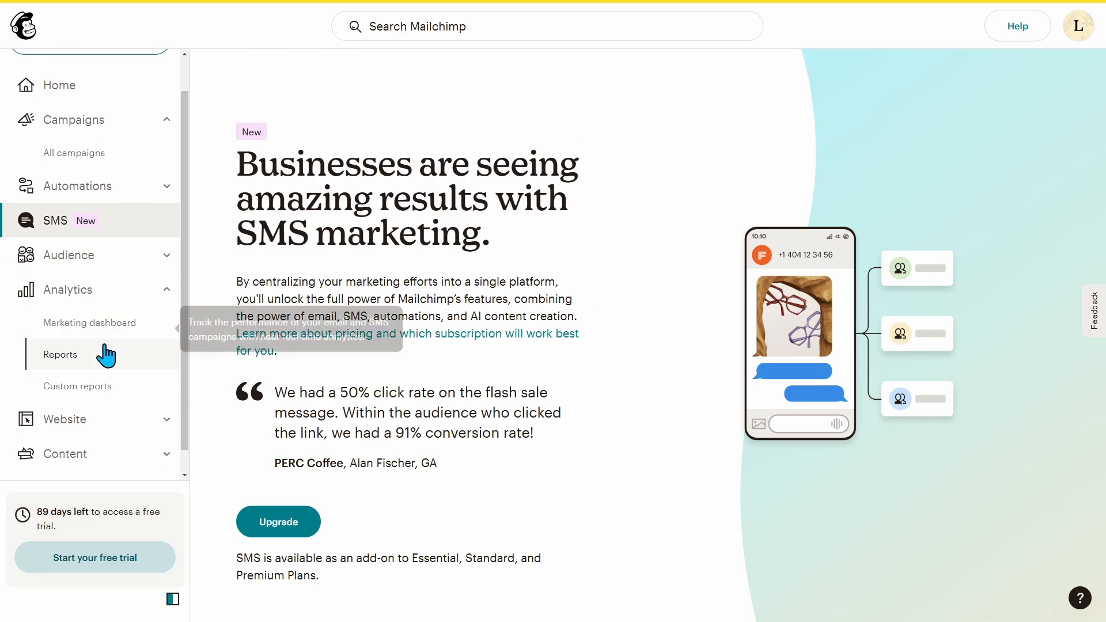
{"action": "scroll", "coordinate": [107, 354], "scroll_direction": "up", "scroll_amount": 1}
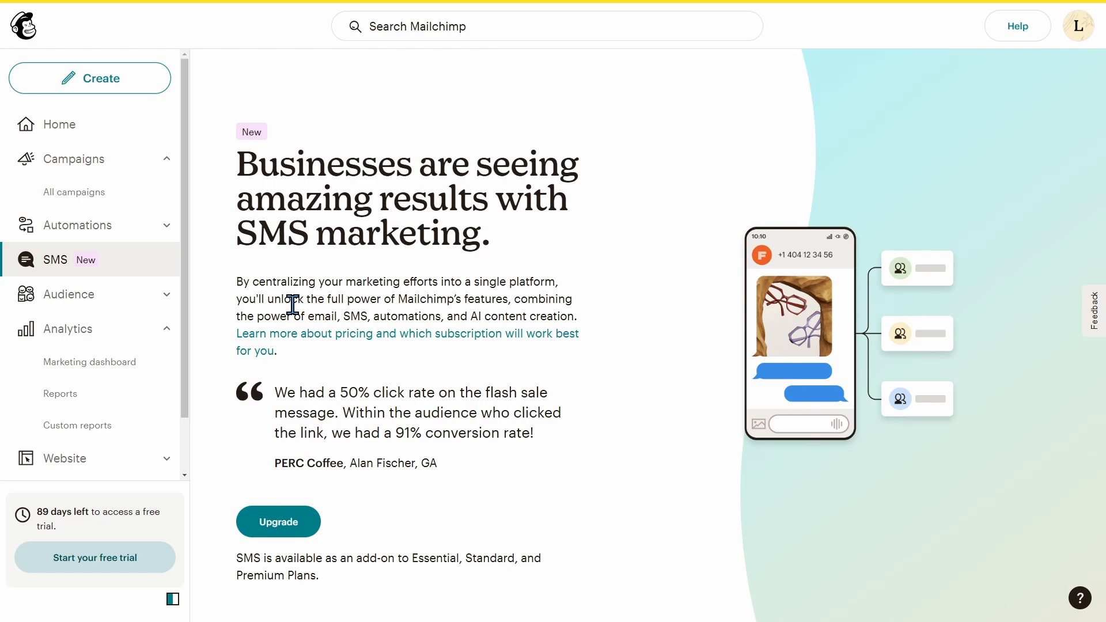
- Look through the recommended and popular pre-built customer journeys in the automations overview
{"action": "left_click", "coordinate": [133, 235]}
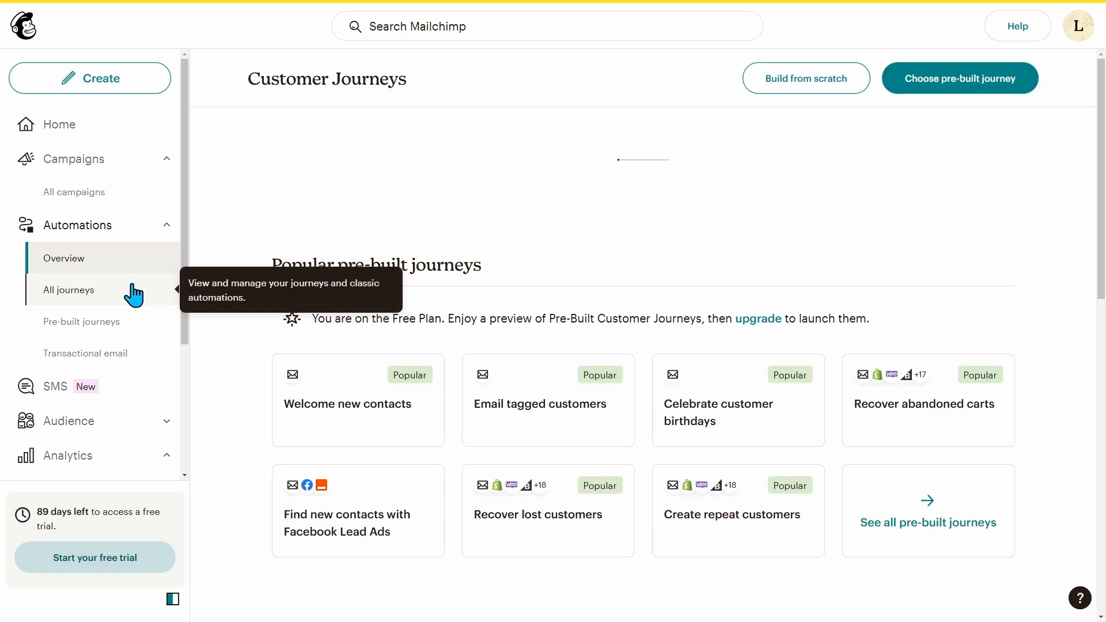
{"action": "scroll", "coordinate": [605, 242], "scroll_direction": "down", "scroll_amount": 5}
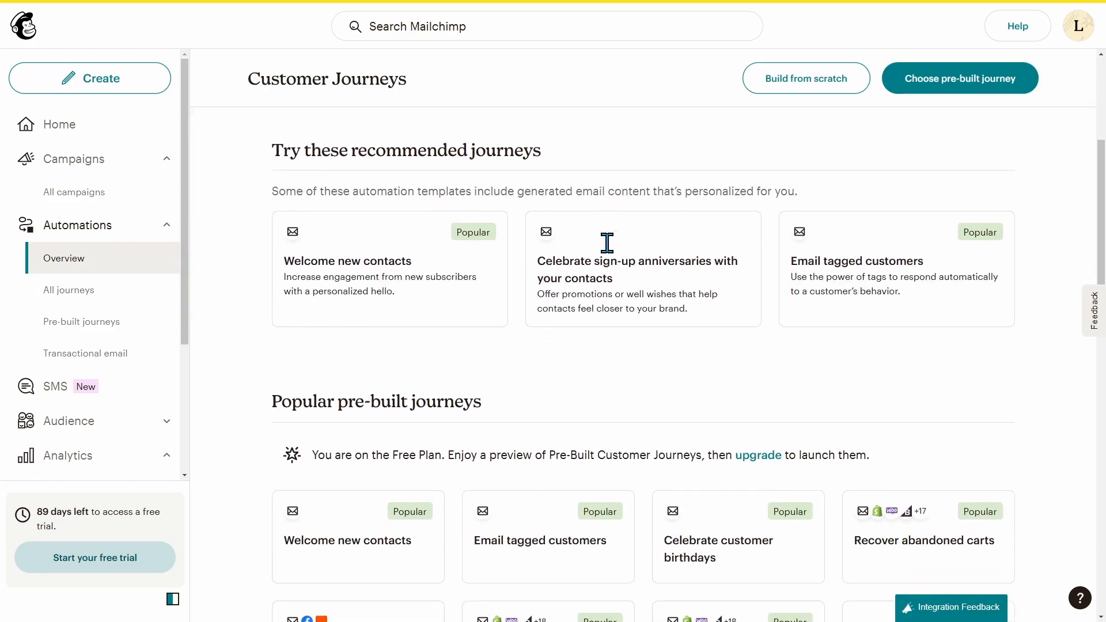
{"action": "scroll", "coordinate": [612, 252], "scroll_direction": "down", "scroll_amount": 2}
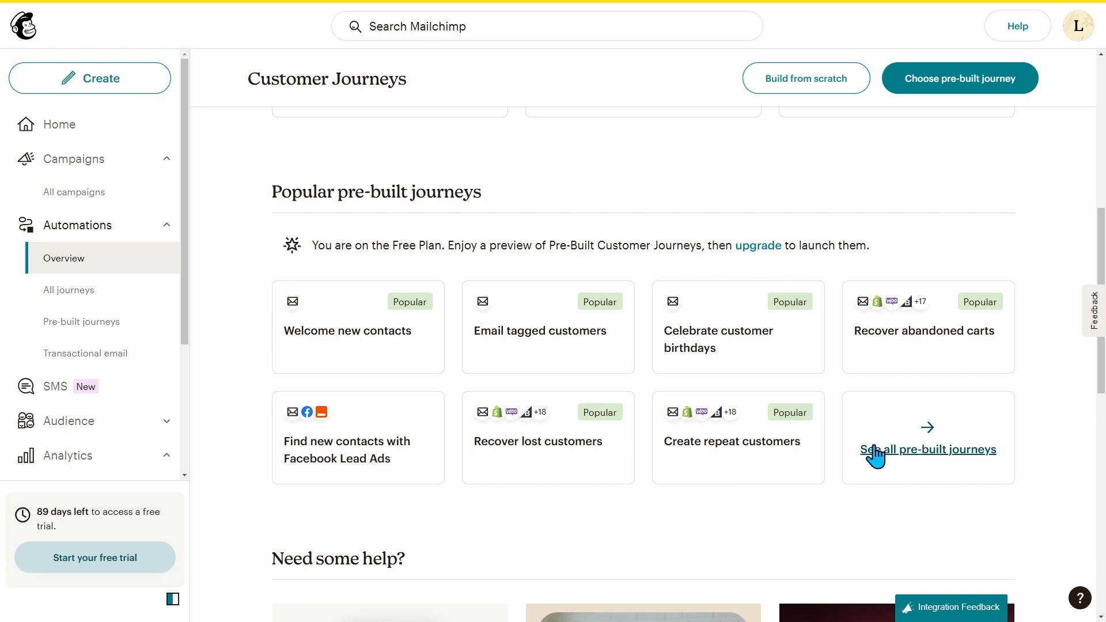
- Look through the website creation options, including the Wix connection and the Mailchimp website builder
{"action": "scroll", "coordinate": [136, 403], "scroll_direction": "down", "scroll_amount": 3}
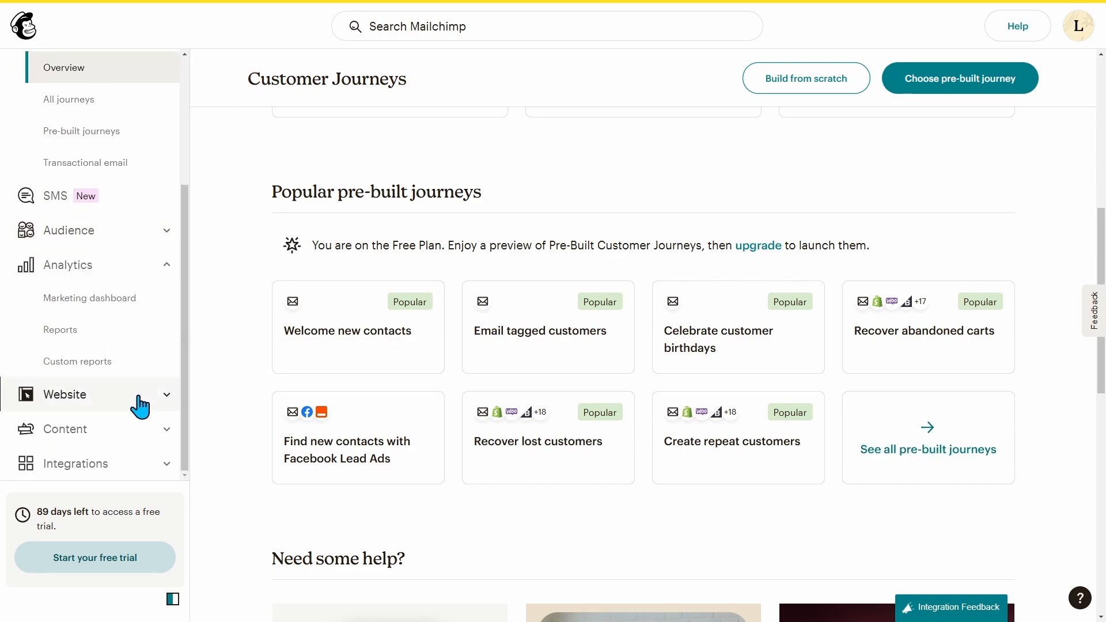
{"action": "left_click", "coordinate": [137, 404]}
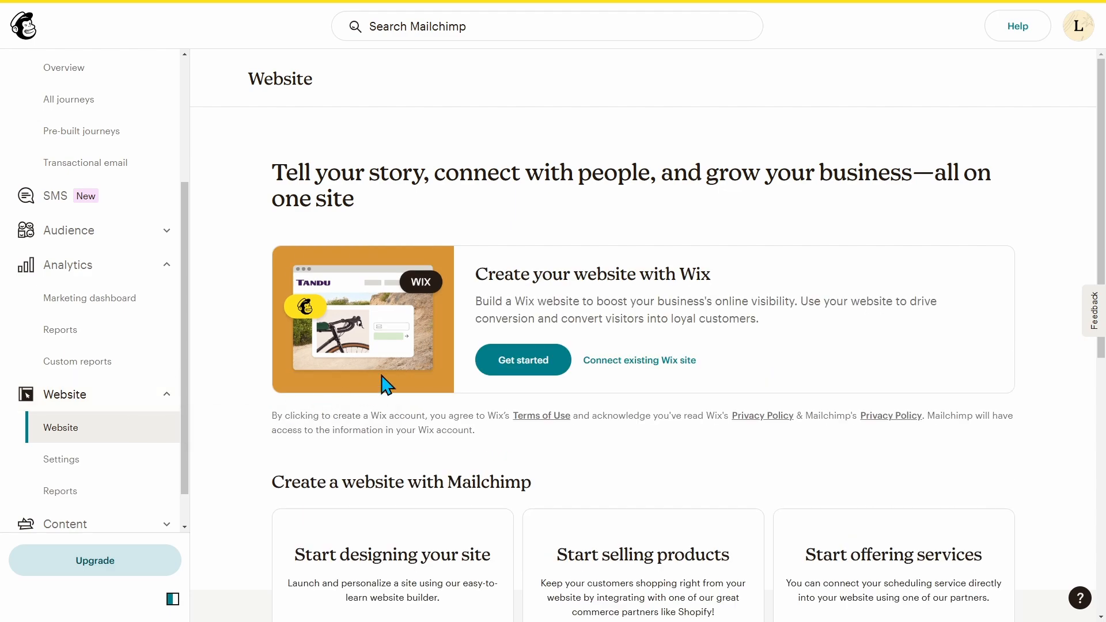
{"action": "scroll", "coordinate": [481, 348], "scroll_direction": "down", "scroll_amount": 3}
{"action": "scroll", "coordinate": [484, 348], "scroll_direction": "down", "scroll_amount": 2}
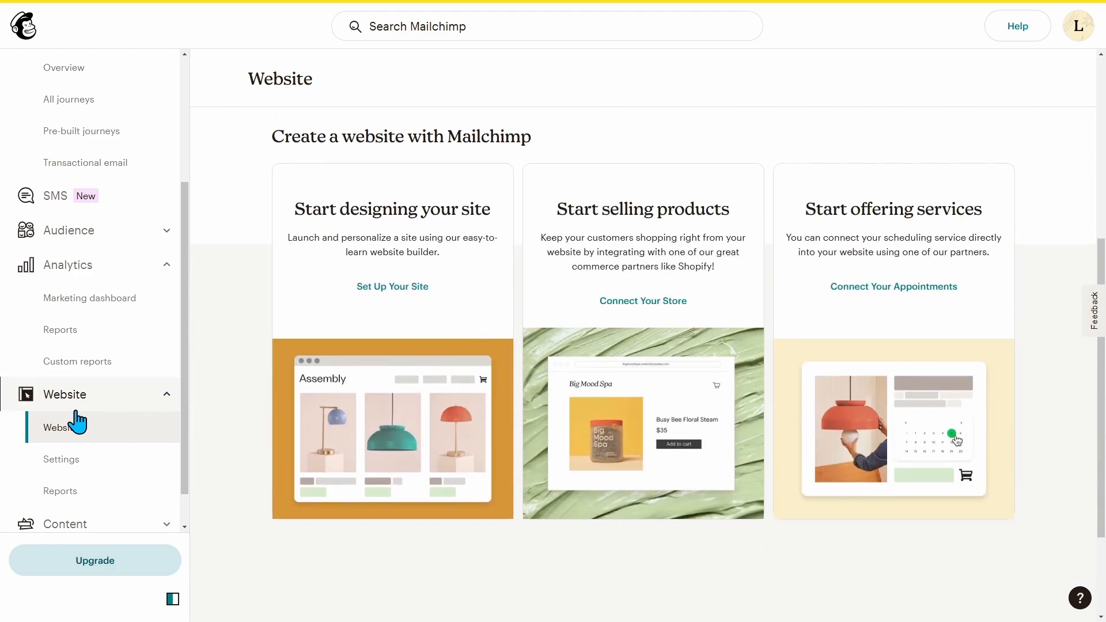
- Open the Content section and look over Creative Assistant and the other content tools available
{"action": "scroll", "coordinate": [92, 435], "scroll_direction": "down", "scroll_amount": 1}
{"action": "left_click", "coordinate": [103, 480]}
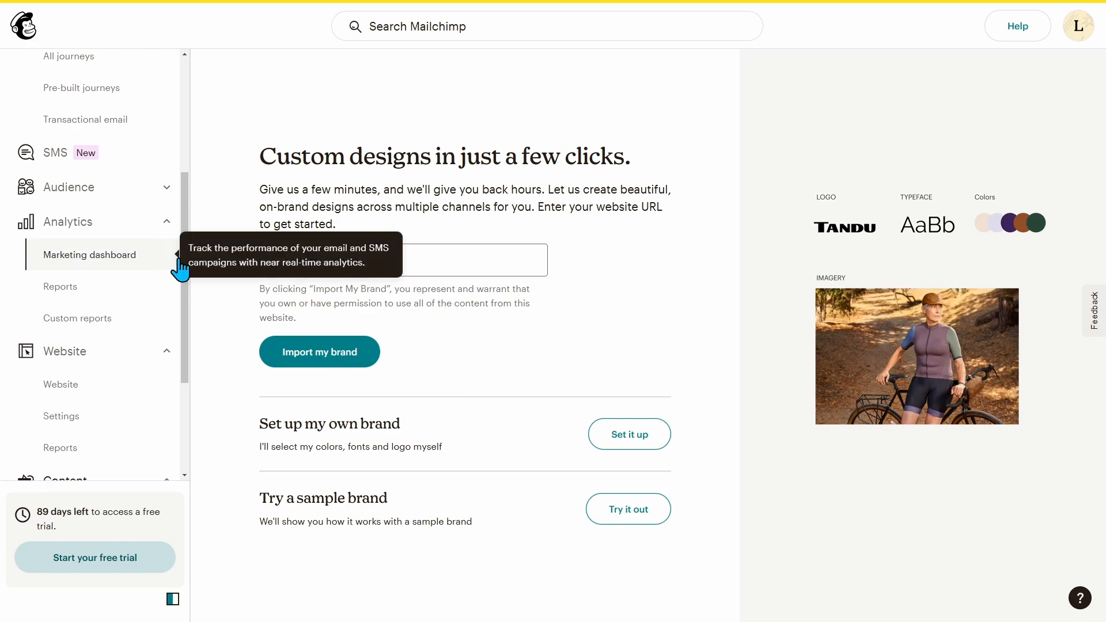
{"action": "left_click_drag", "start_coordinate": [186, 284], "coordinate": [191, 390]}
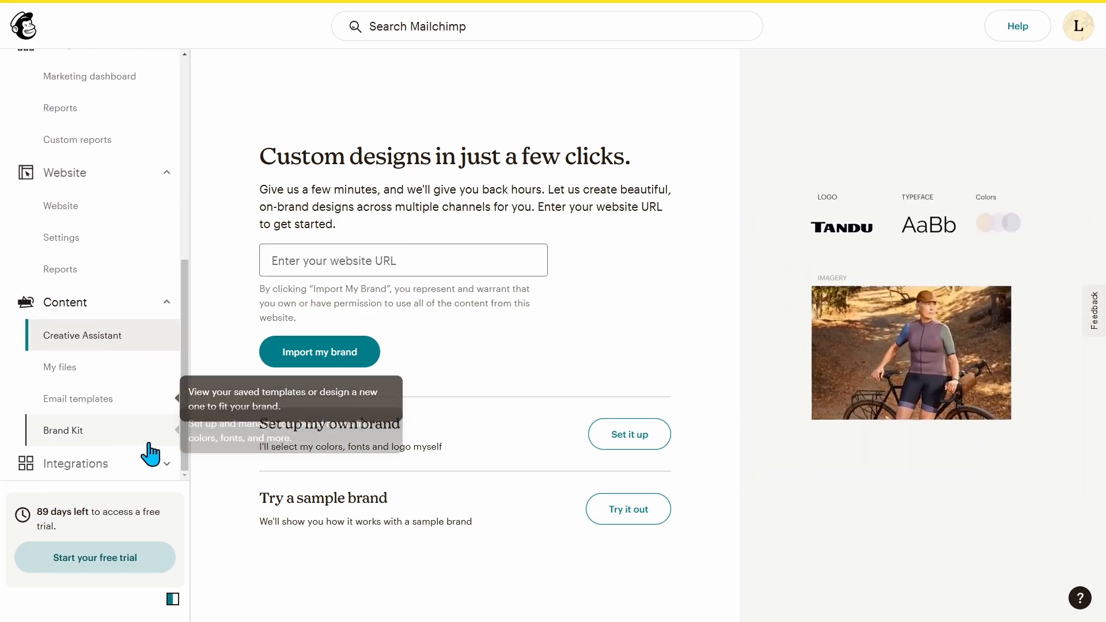
- Open the integrations directory and examine the available apps, categories and Integration Spotlight
{"action": "left_click", "coordinate": [140, 469]}
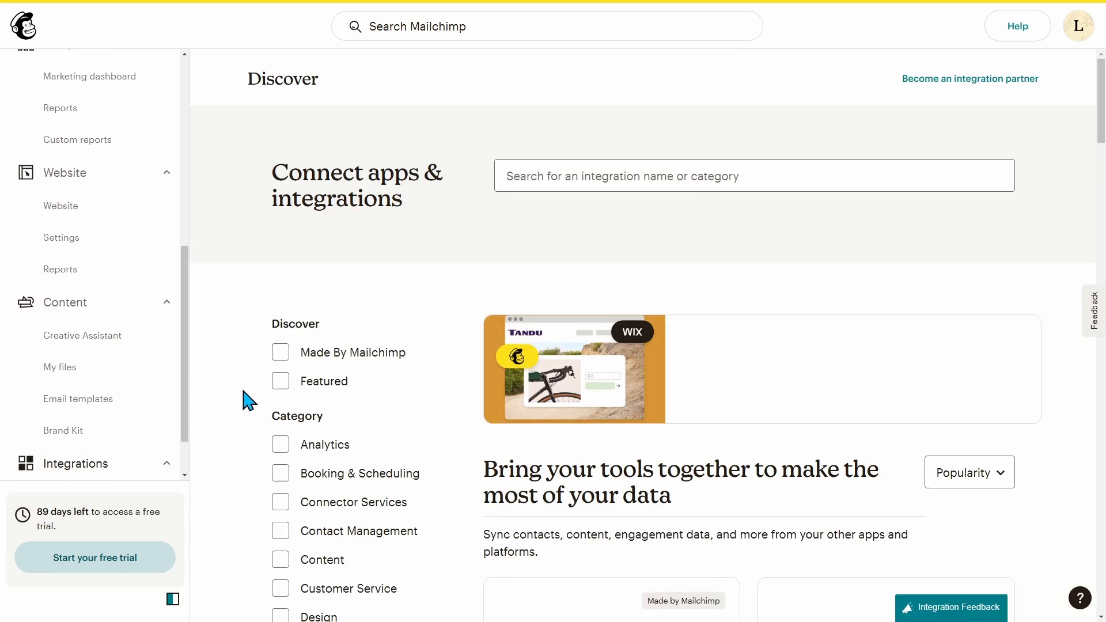
{"action": "scroll", "coordinate": [245, 400], "scroll_direction": "down", "scroll_amount": 3}
{"action": "scroll", "coordinate": [245, 400], "scroll_direction": "down", "scroll_amount": 2}
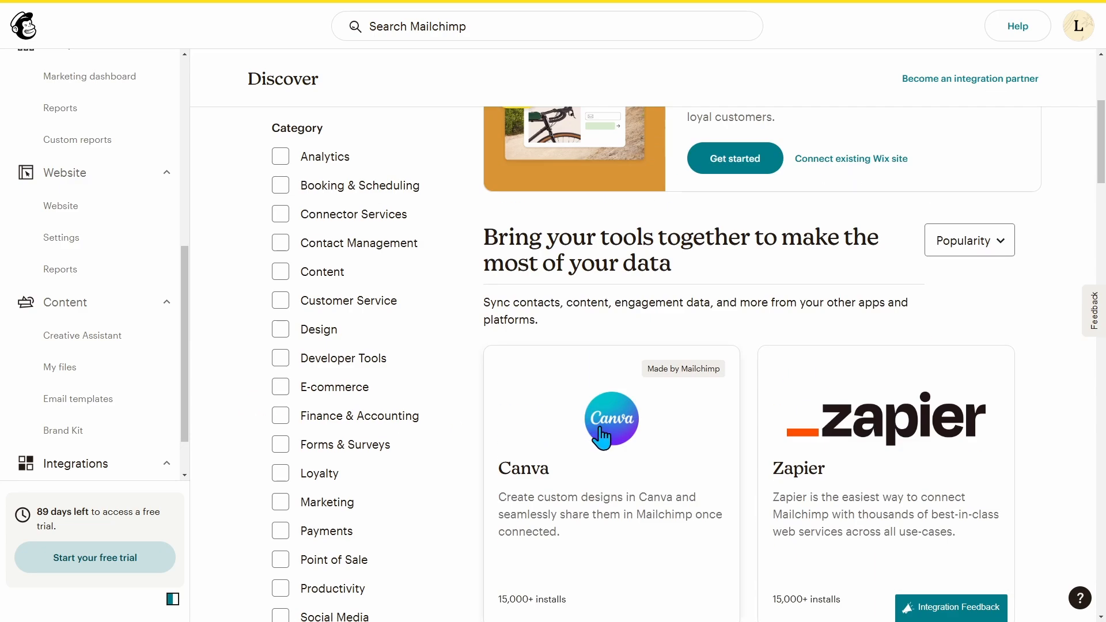
{"action": "scroll", "coordinate": [611, 438], "scroll_direction": "down", "scroll_amount": 3}
{"action": "scroll", "coordinate": [623, 395], "scroll_direction": "down", "scroll_amount": 5}
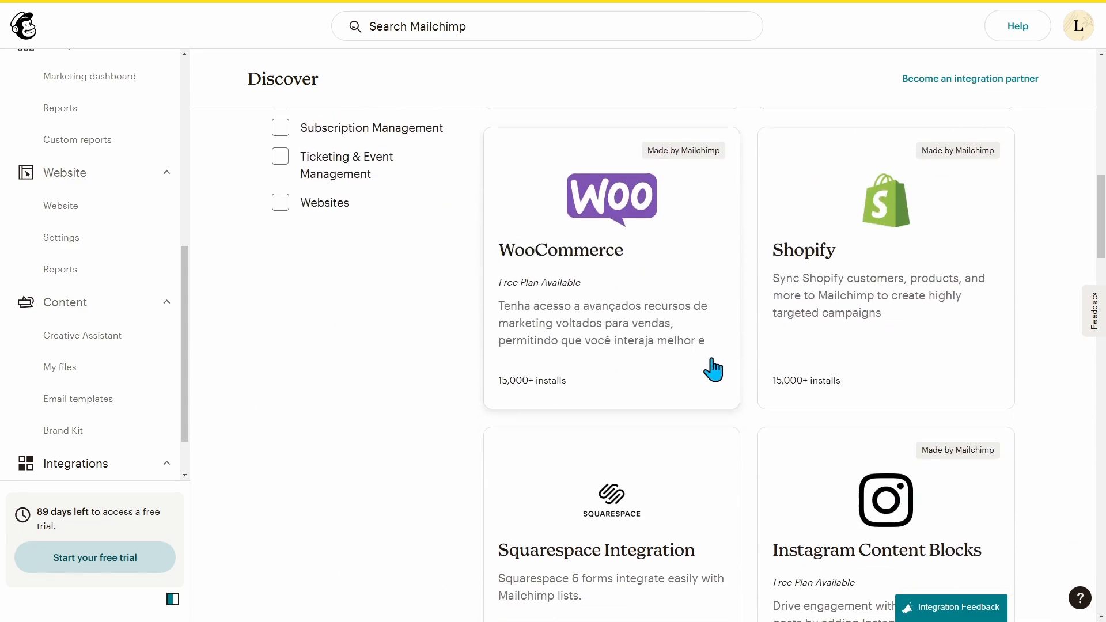
{"action": "scroll", "coordinate": [722, 412], "scroll_direction": "down", "scroll_amount": 2}
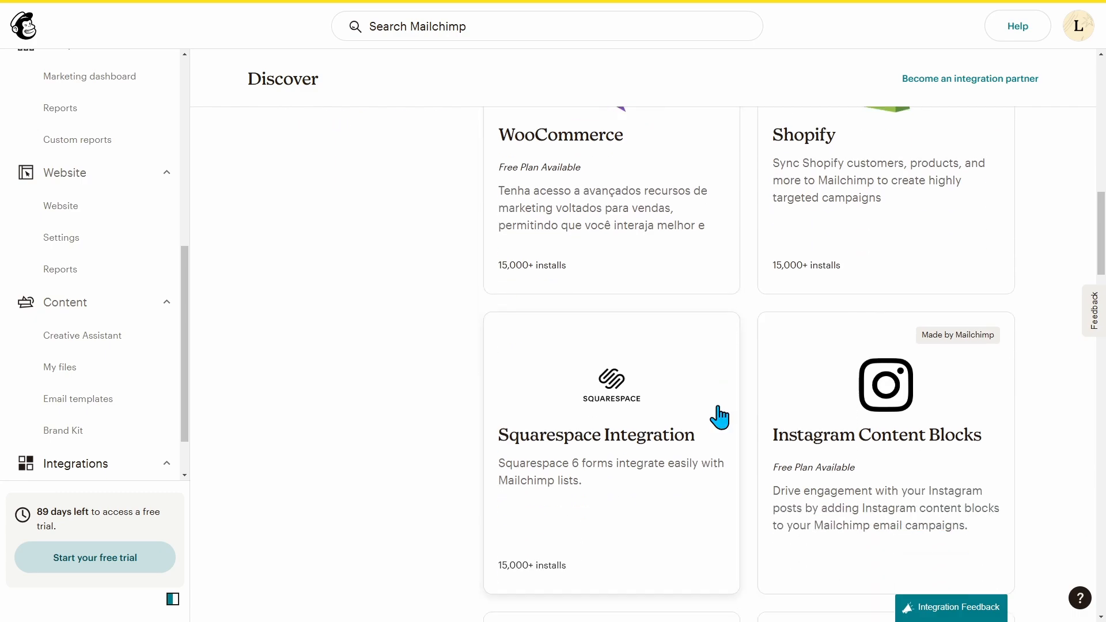
{"action": "scroll", "coordinate": [720, 416], "scroll_direction": "down", "scroll_amount": 5}
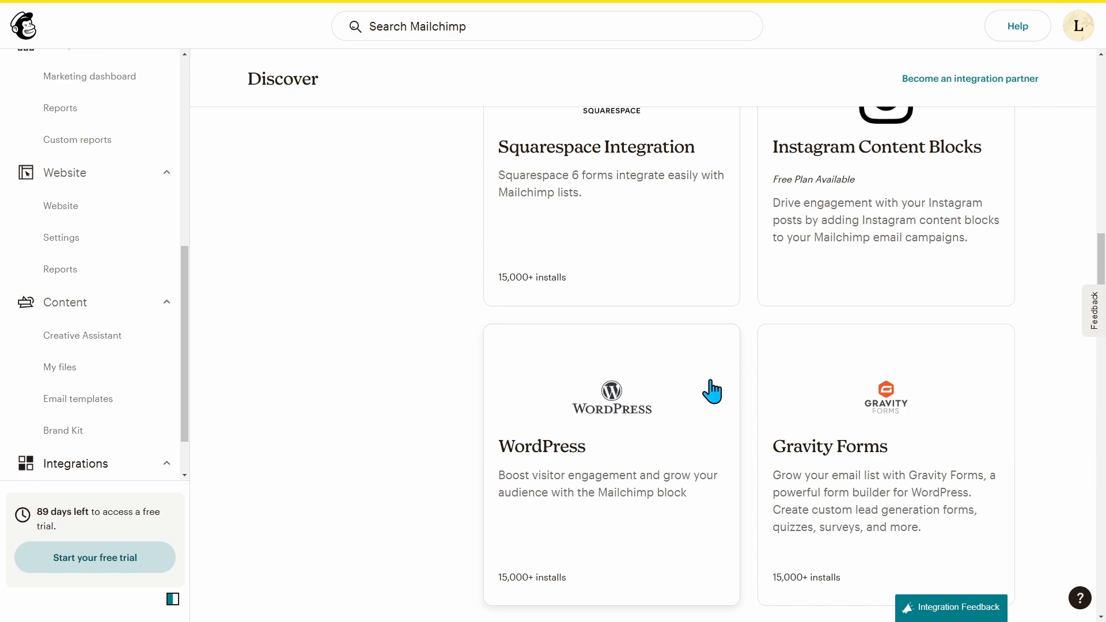
{"action": "scroll", "coordinate": [712, 391], "scroll_direction": "down", "scroll_amount": 5}
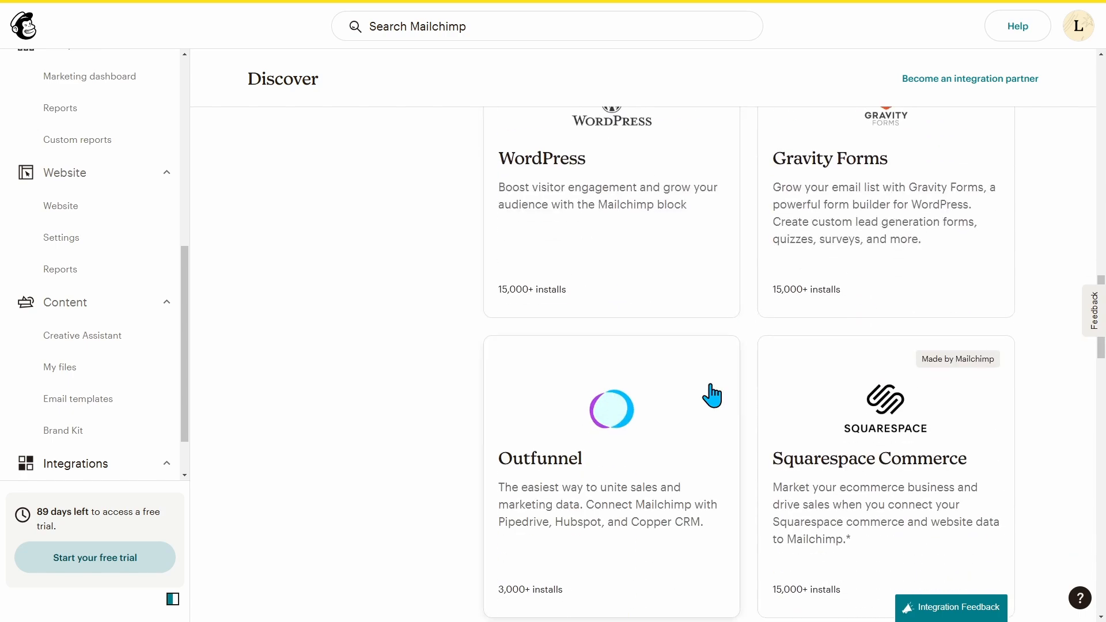
{"action": "scroll", "coordinate": [742, 406], "scroll_direction": "down", "scroll_amount": 10}
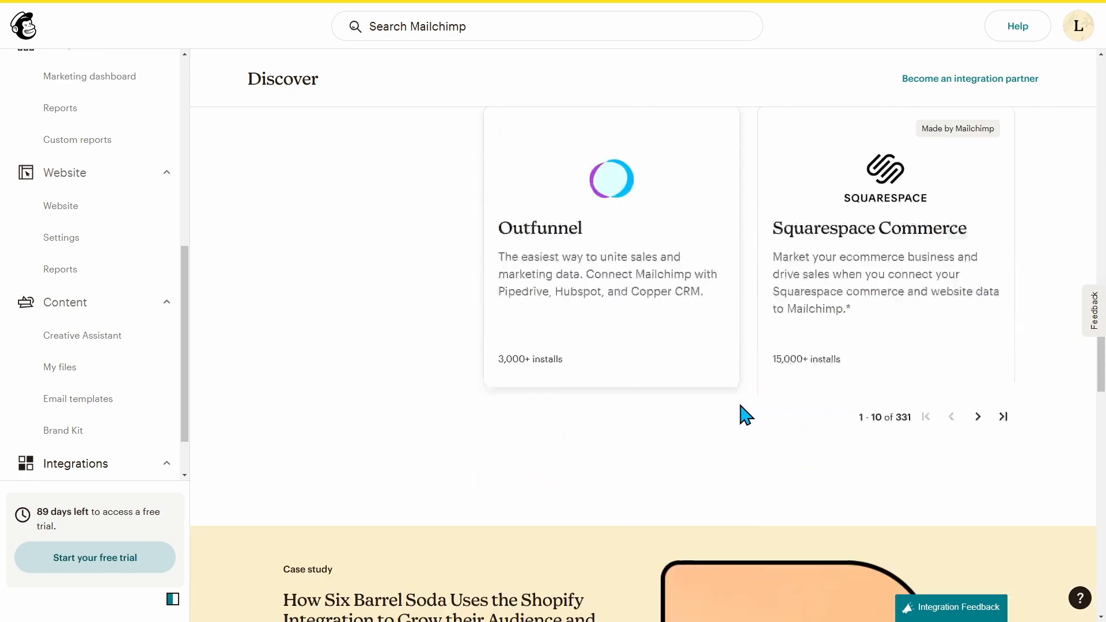
{"action": "scroll", "coordinate": [749, 431], "scroll_direction": "down", "scroll_amount": 8}
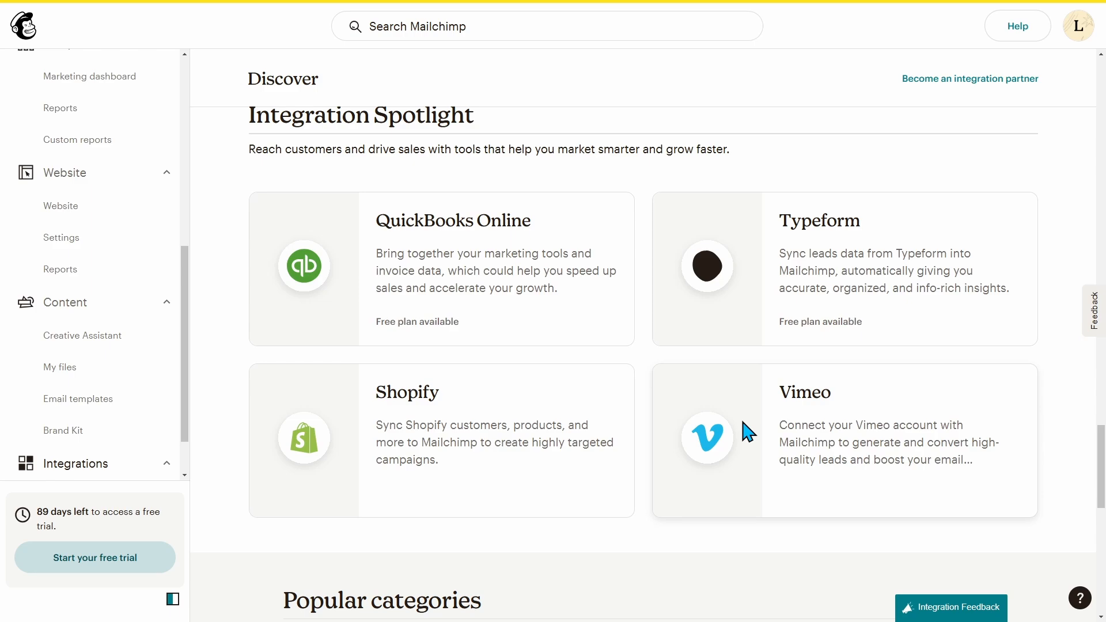
{"action": "scroll", "coordinate": [772, 401], "scroll_direction": "down", "scroll_amount": 4}
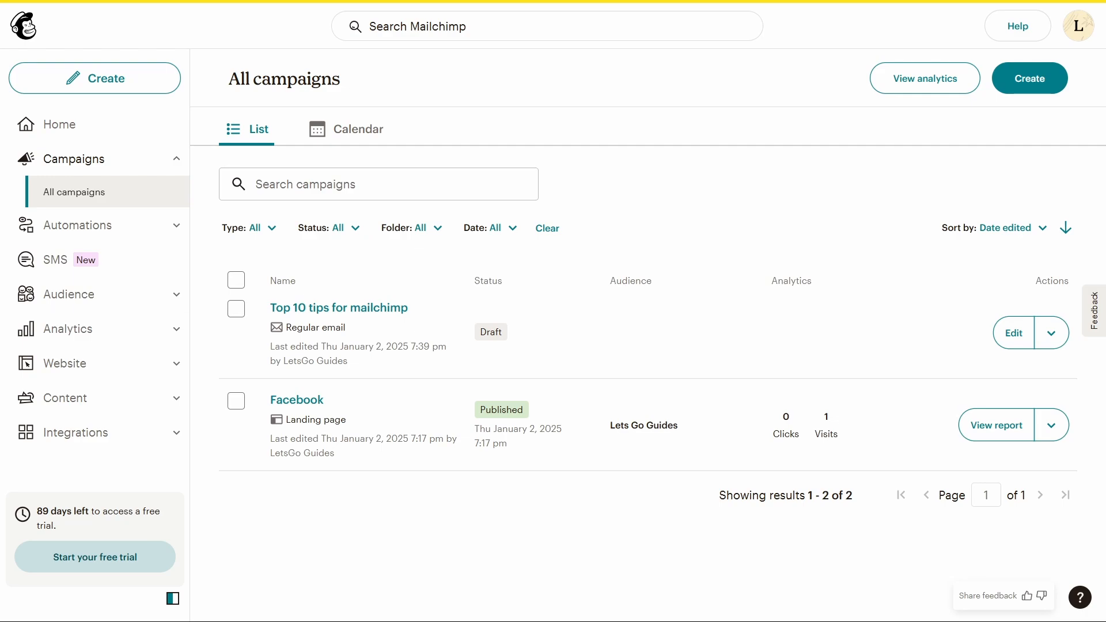
- Review the performance, conversions and delivery figures in the marketing dashboard, and open the campaign reports
{"action": "left_click", "coordinate": [77, 333]}
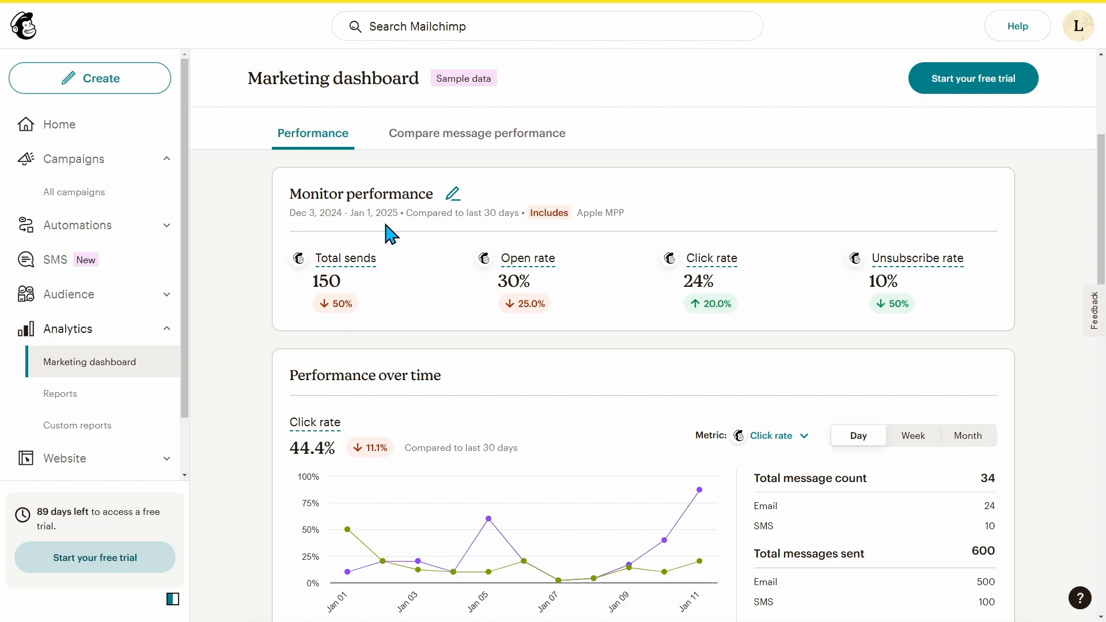
{"action": "left_click_drag", "start_coordinate": [296, 214], "coordinate": [387, 214]}
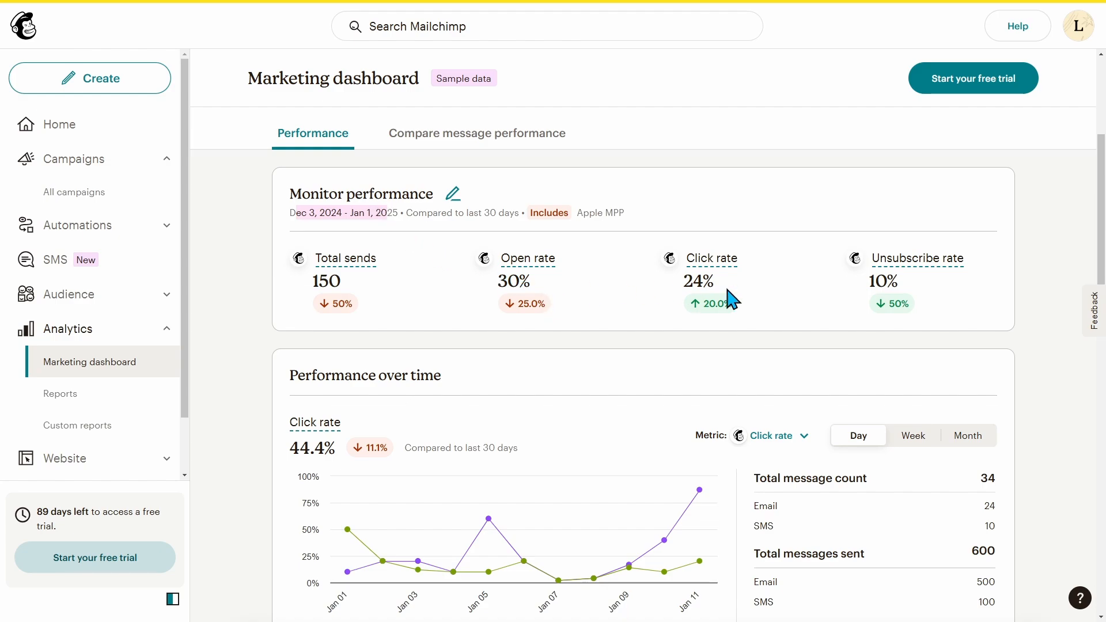
{"action": "scroll", "coordinate": [836, 377], "scroll_direction": "down", "scroll_amount": 1}
{"action": "scroll", "coordinate": [836, 377], "scroll_direction": "down", "scroll_amount": 4}
{"action": "mouse_move", "coordinate": [661, 338]}
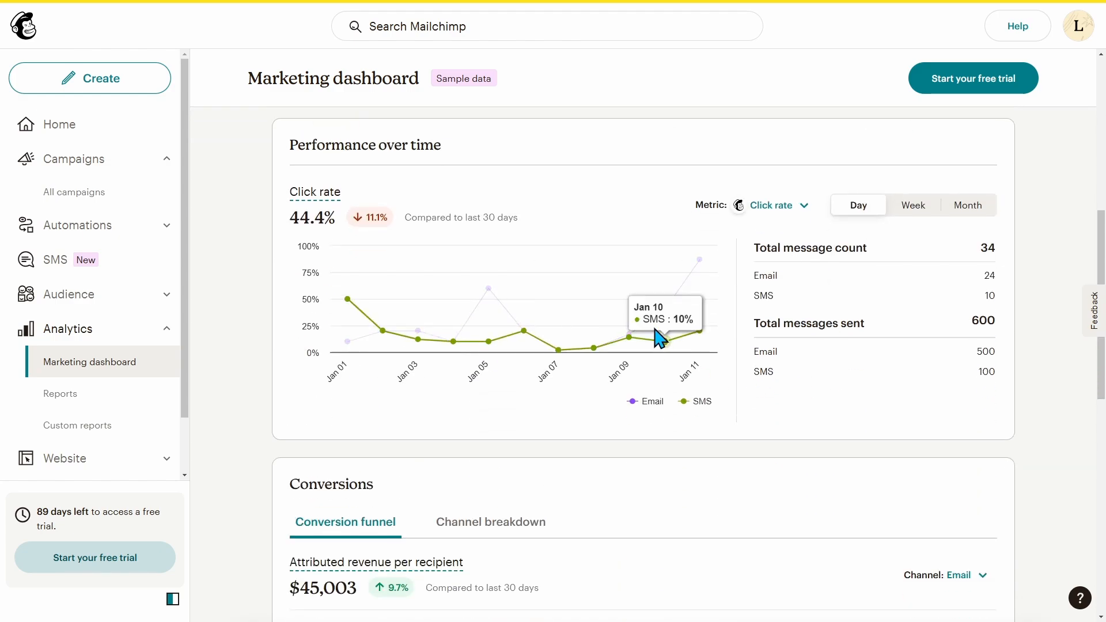
{"action": "scroll", "coordinate": [661, 338], "scroll_direction": "down", "scroll_amount": 1}
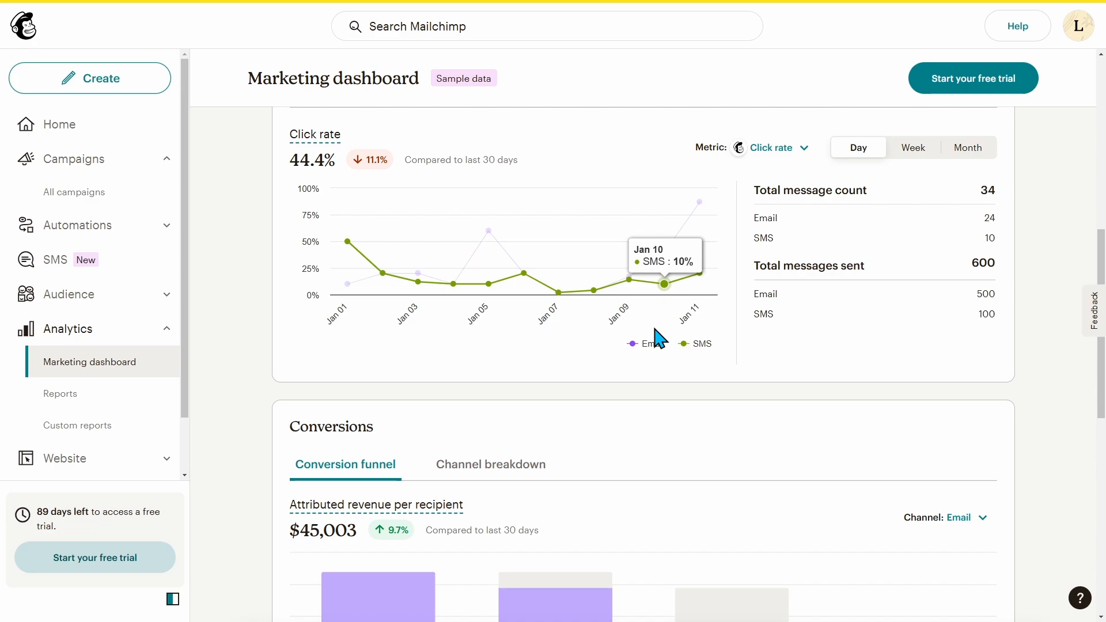
{"action": "scroll", "coordinate": [654, 323], "scroll_direction": "down", "scroll_amount": 5}
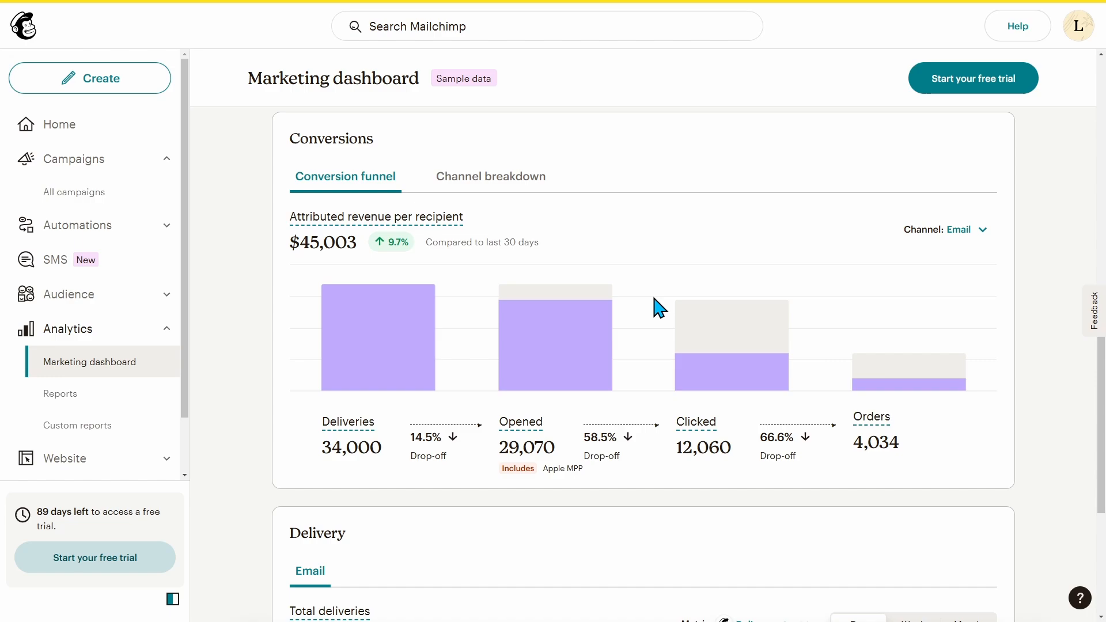
{"action": "scroll", "coordinate": [654, 299], "scroll_direction": "down", "scroll_amount": 1}
{"action": "scroll", "coordinate": [654, 299], "scroll_direction": "down", "scroll_amount": 4}
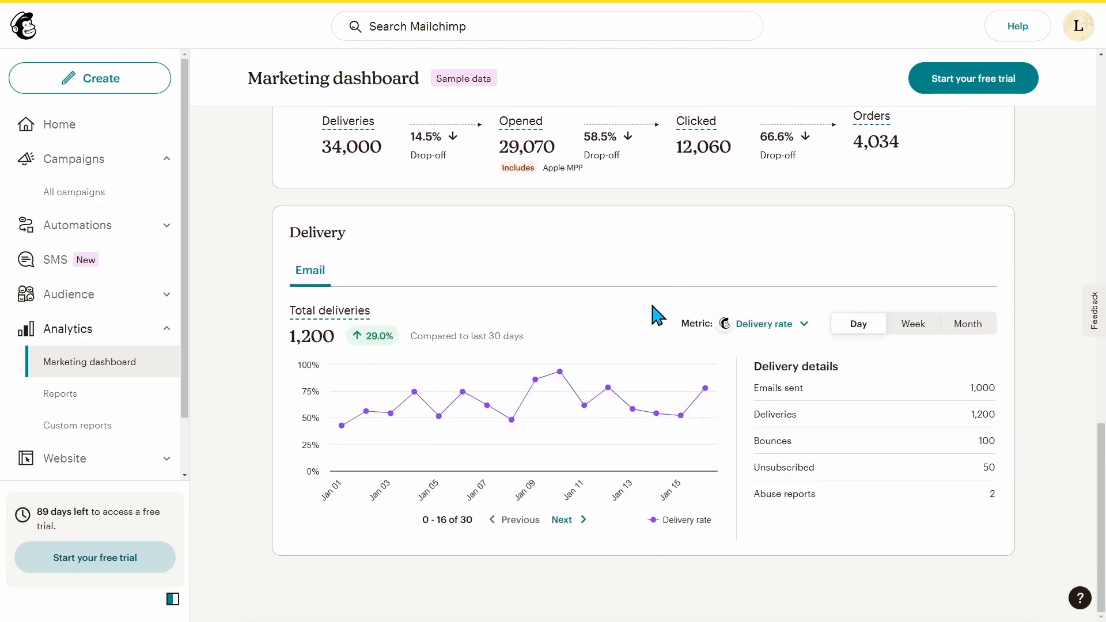
{"action": "scroll", "coordinate": [657, 316], "scroll_direction": "up", "scroll_amount": 15}
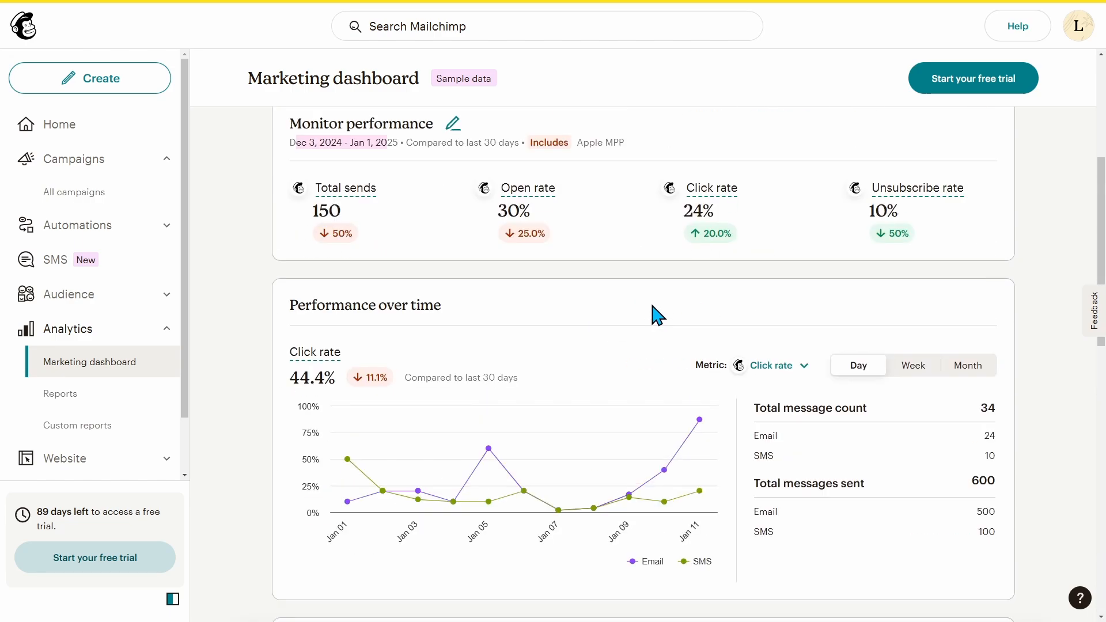
{"action": "left_click", "coordinate": [93, 395]}
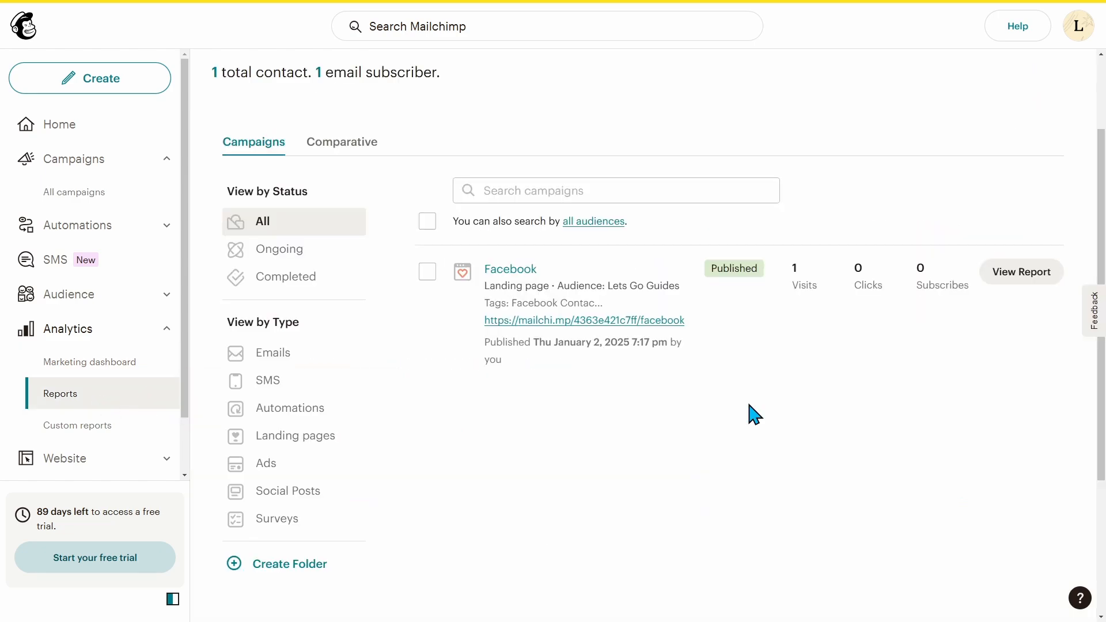